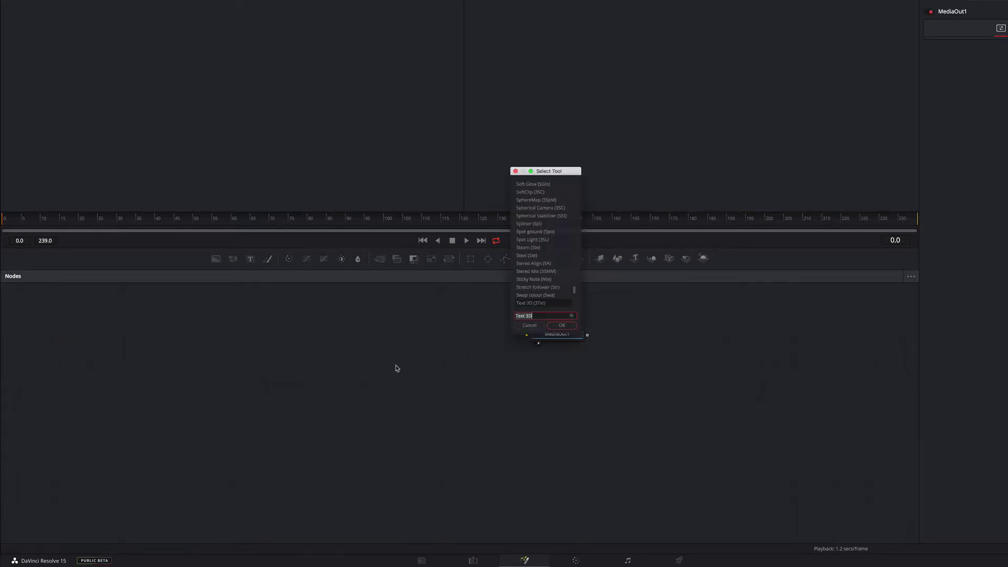
- Add a Text 3D node to the composition and show it in the first viewer
{"action": "type", "text": "text"}
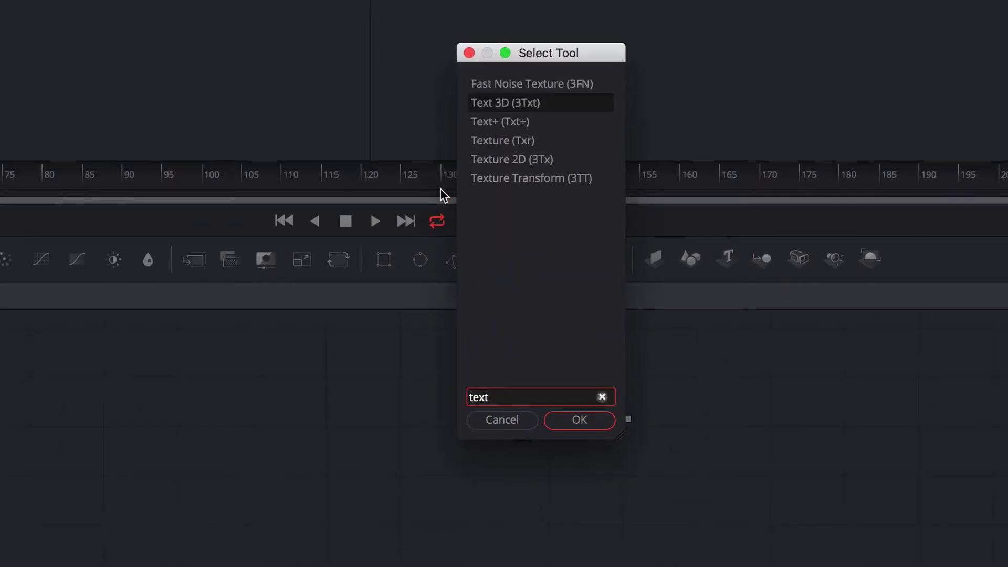
{"action": "left_click", "coordinate": [480, 103]}
{"action": "left_click", "coordinate": [588, 422]}
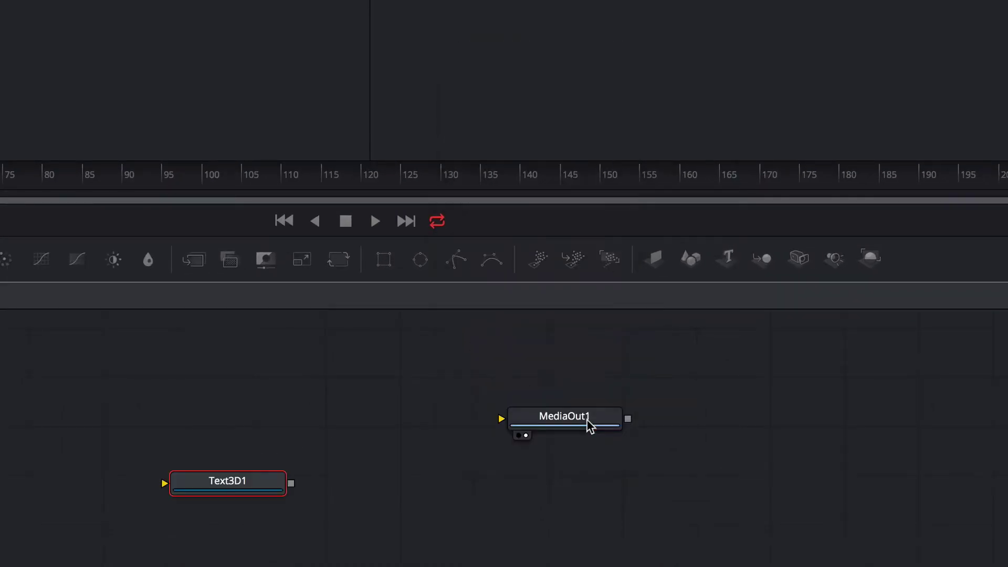
{"action": "left_click_drag", "start_coordinate": [416, 361], "coordinate": [308, 131]}
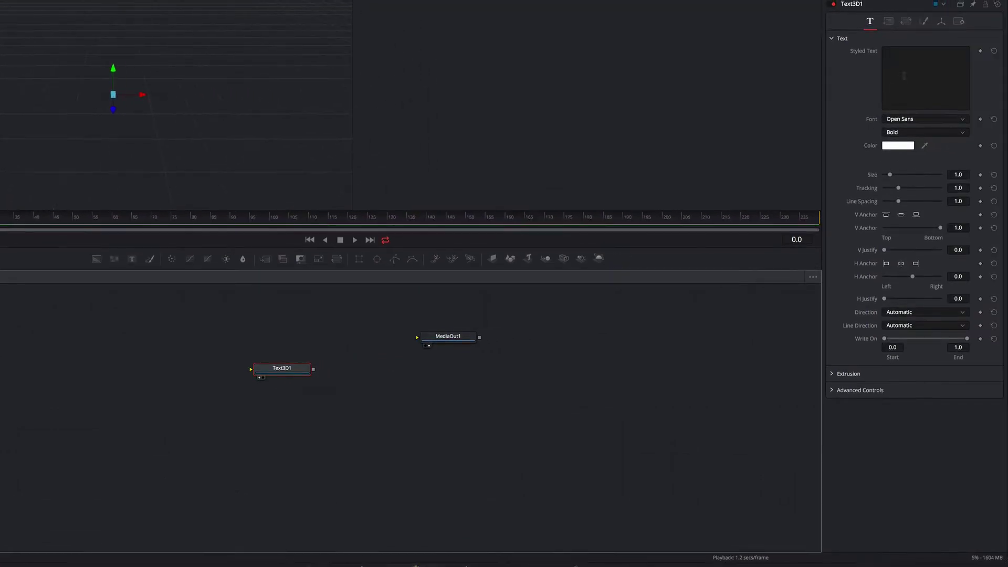
- Enter "VDV PRODUCTIONS" as the styled text of the Text3D1 node
{"action": "type", "text": "VD"}
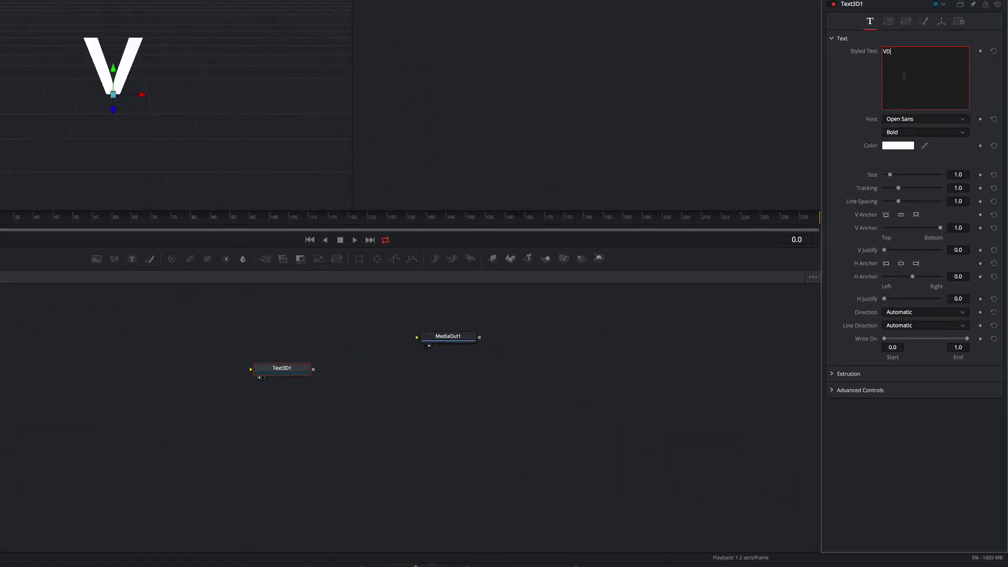
{"action": "type", "text": "V PRODUCT"}
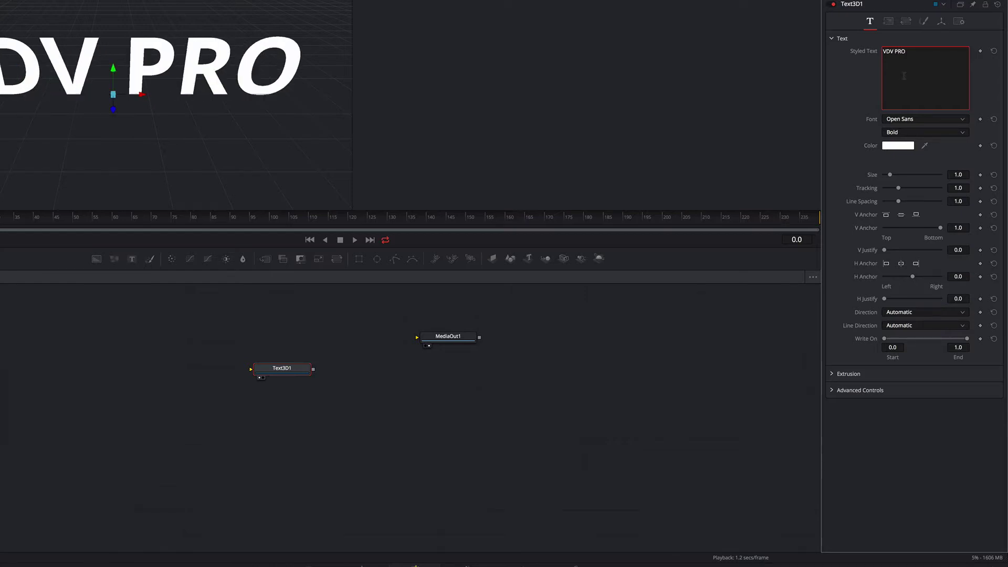
{"action": "type", "text": "IONS"}
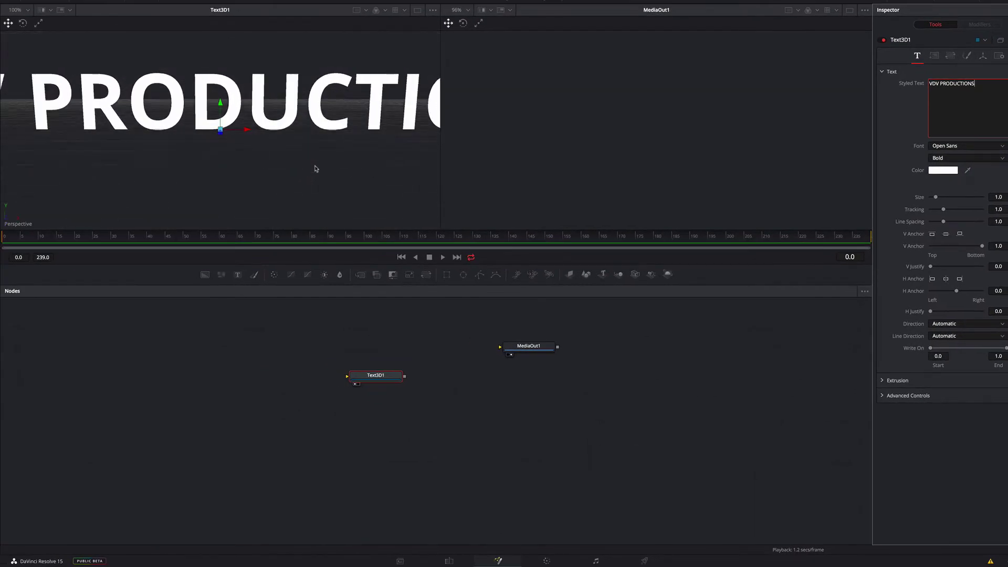
- Turn on Lighting in the 3D options of the viewer showing the text
{"action": "scroll", "coordinate": [315, 168], "scroll_direction": "down", "scroll_amount": 4}
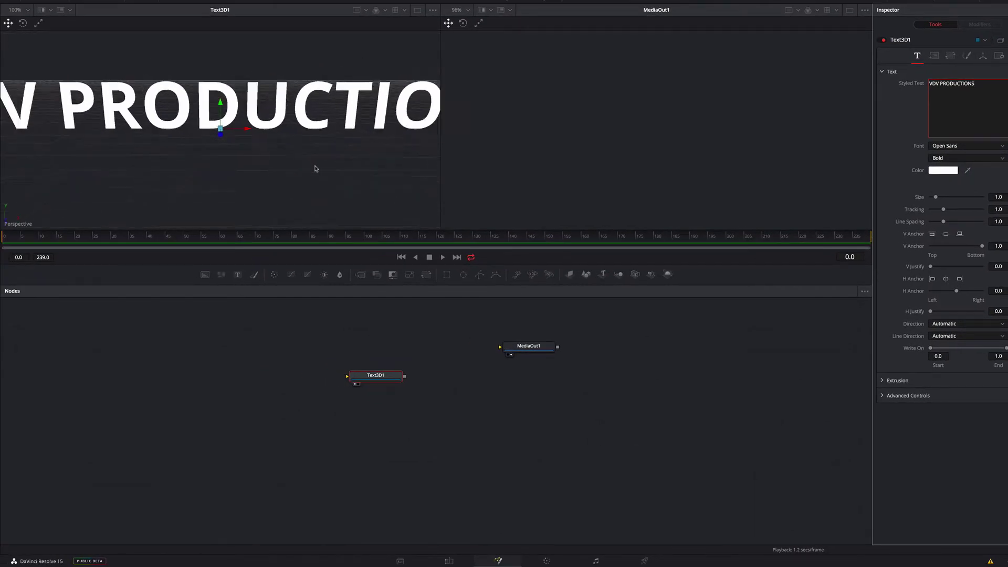
{"action": "scroll", "coordinate": [315, 169], "scroll_direction": "down", "scroll_amount": 4}
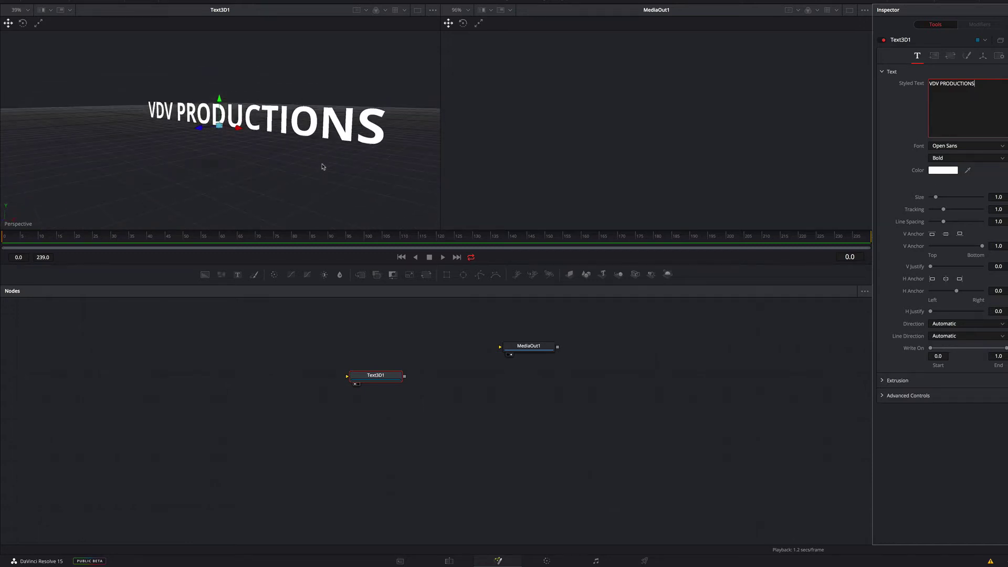
{"action": "right_click", "coordinate": [321, 165]}
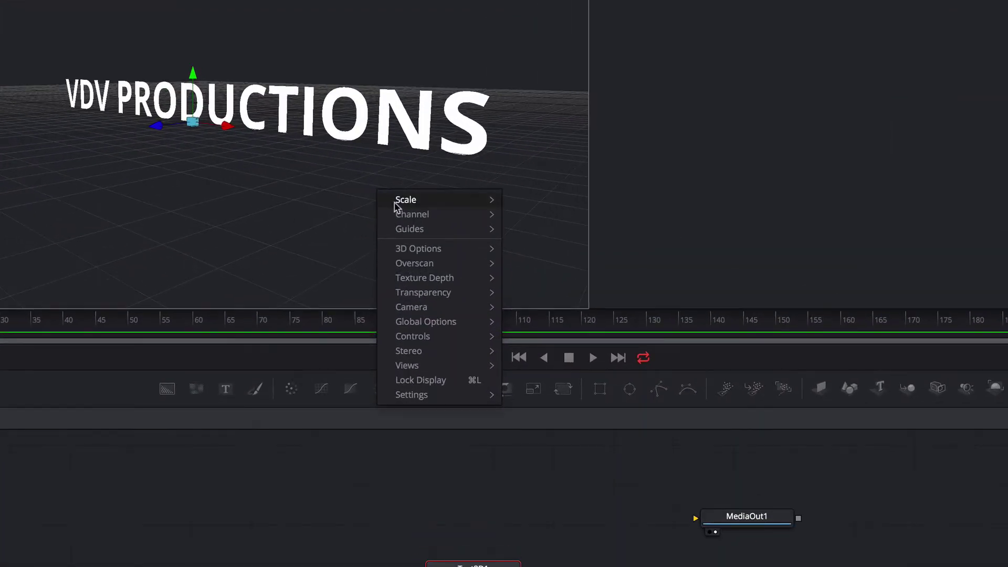
{"action": "mouse_move", "coordinate": [346, 198]}
{"action": "mouse_move", "coordinate": [420, 252]}
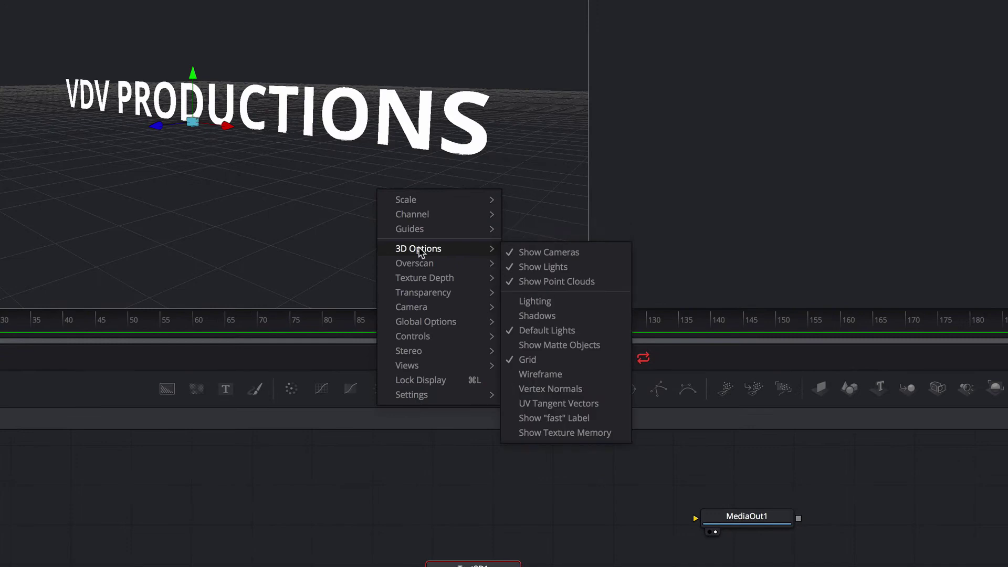
{"action": "left_click", "coordinate": [536, 303]}
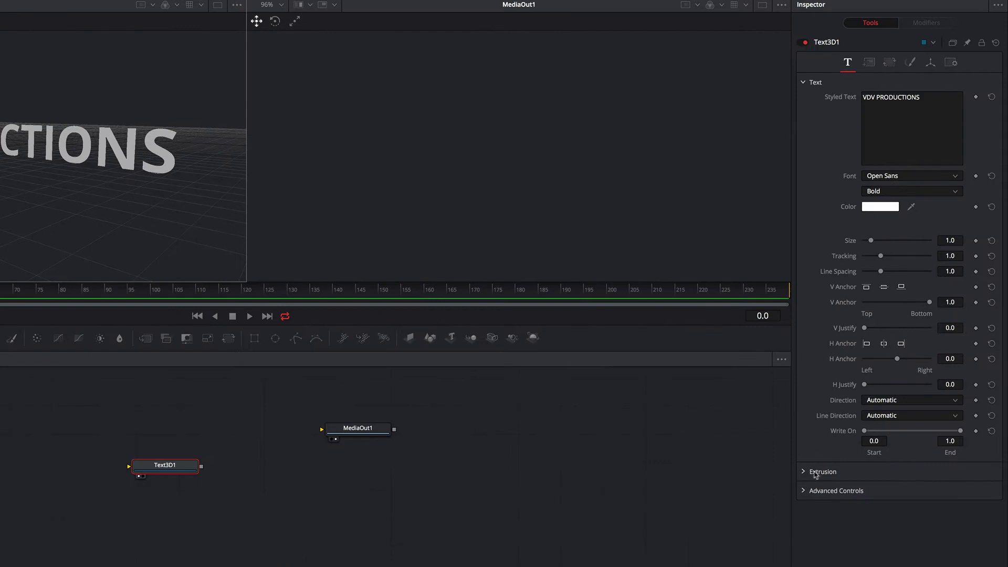
- Extrude the 3D text with the Classic style to a depth of 0.085
{"action": "left_click", "coordinate": [803, 471]}
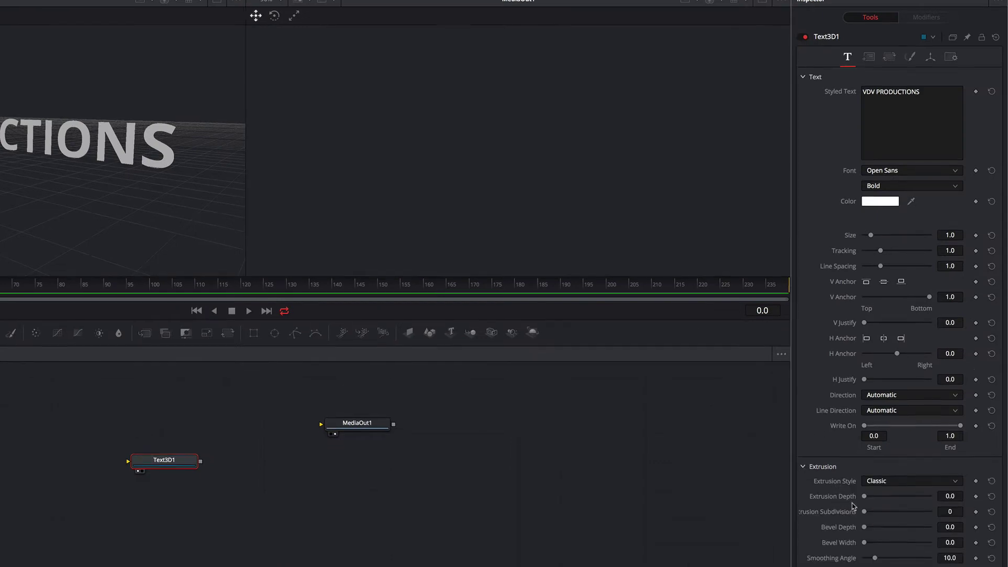
{"action": "left_click_drag", "start_coordinate": [864, 467], "coordinate": [891, 467]}
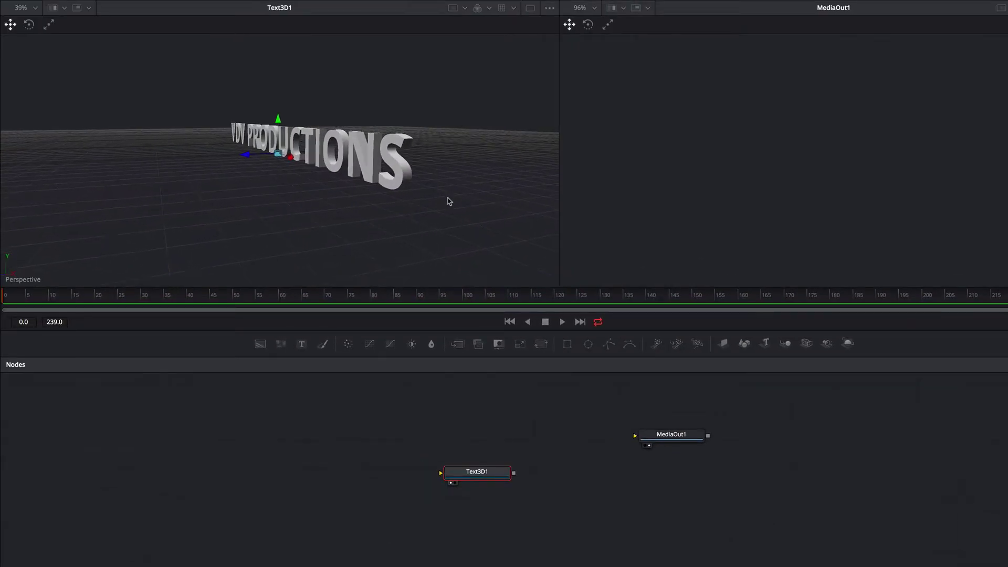
{"action": "scroll", "coordinate": [449, 201], "scroll_direction": "up", "scroll_amount": 3}
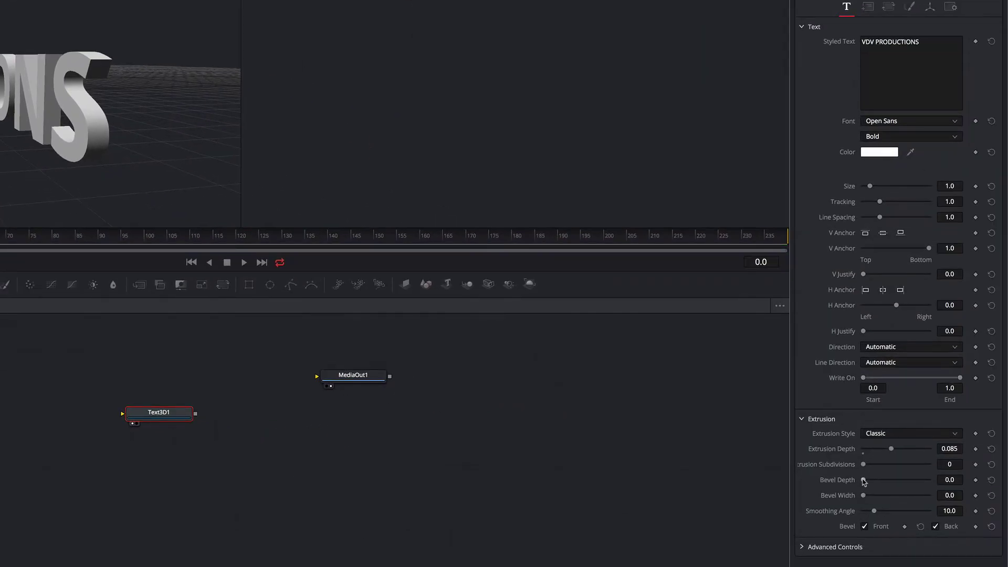
- Bevel the extruded text with a depth of 0.0173 and a width of 0.0016, and increase the smoothing angle slightly
{"action": "left_click_drag", "start_coordinate": [865, 483], "coordinate": [888, 483]}
{"action": "left_click_drag", "start_coordinate": [886, 481], "coordinate": [865, 495]}
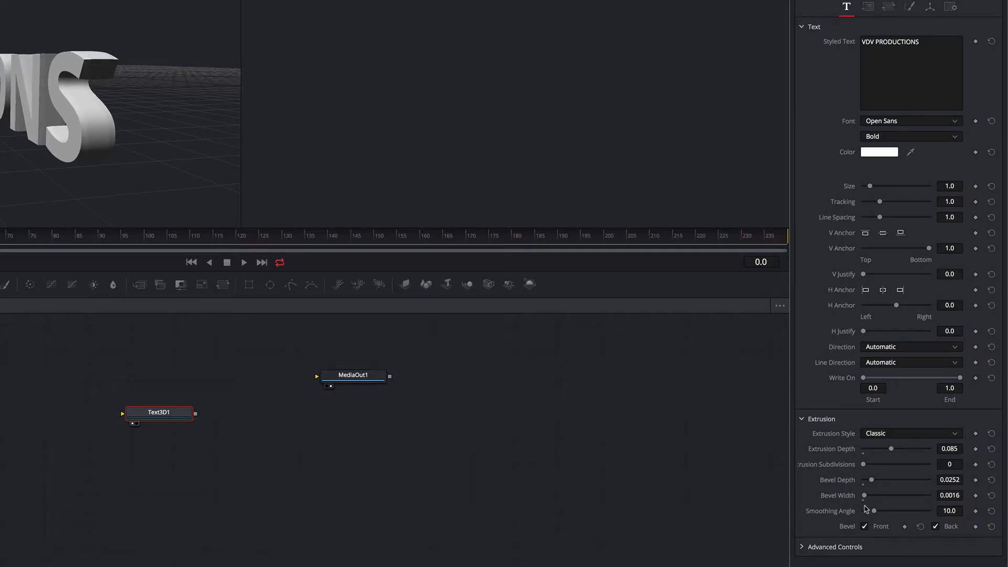
{"action": "mouse_move", "coordinate": [876, 513]}
{"action": "left_mouse_down"}
{"action": "mouse_move", "coordinate": [916, 513]}
{"action": "mouse_move", "coordinate": [885, 512]}
{"action": "left_mouse_up"}
{"action": "left_click_drag", "start_coordinate": [873, 483], "coordinate": [872, 483]}
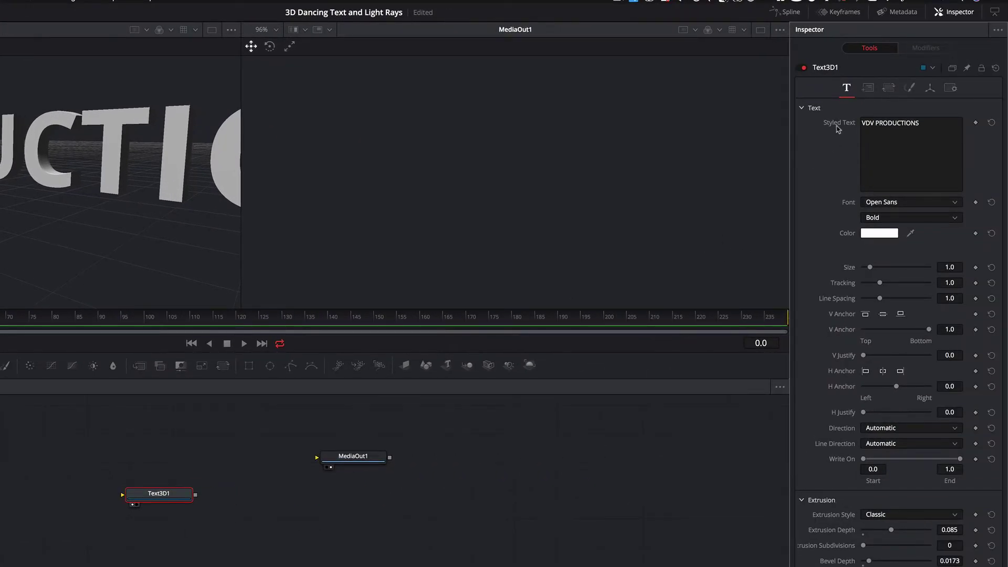
- Apply a Follower modifier to the styled text and open the modifier's settings
{"action": "right_click", "coordinate": [840, 125]}
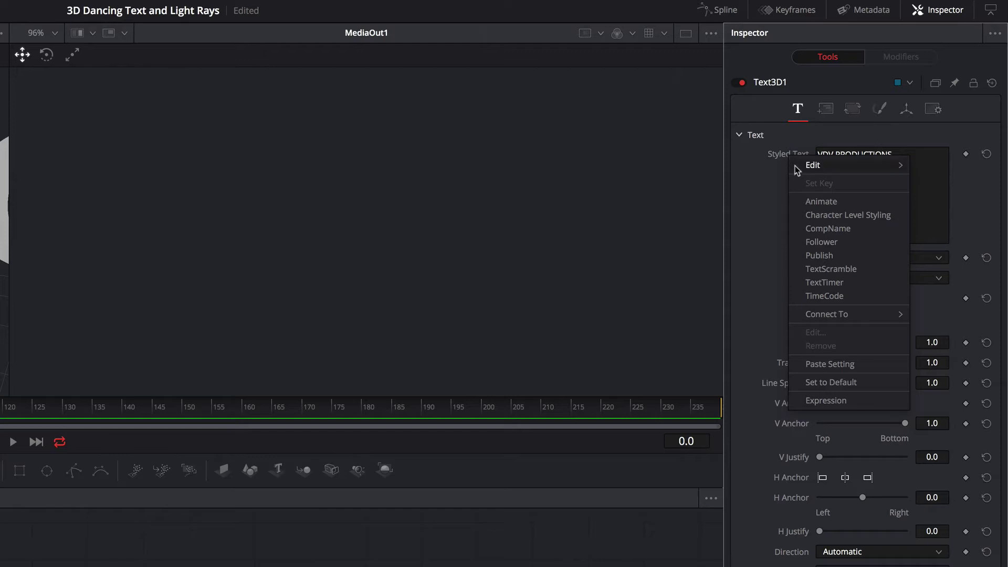
{"action": "left_click", "coordinate": [820, 241]}
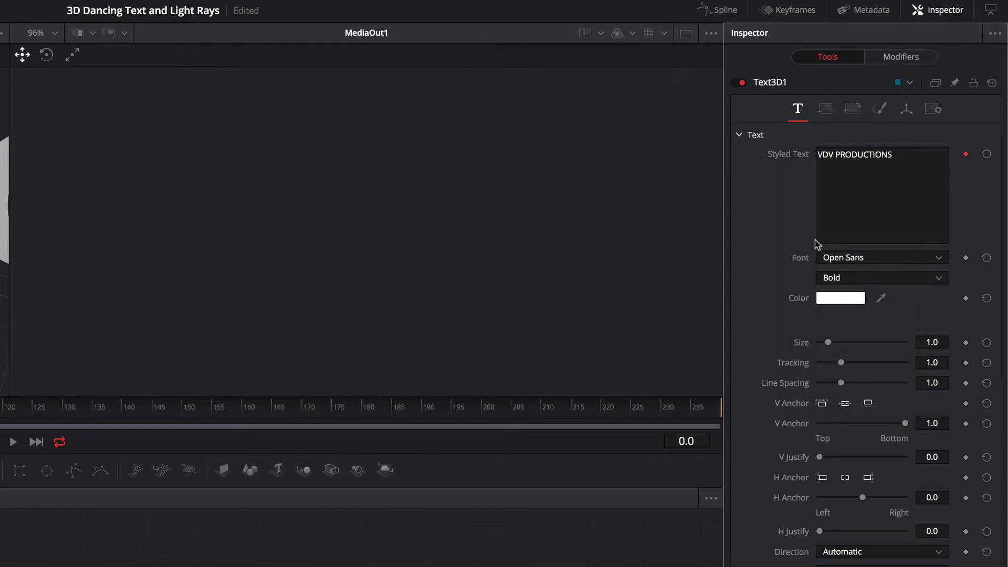
{"action": "left_click", "coordinate": [888, 59]}
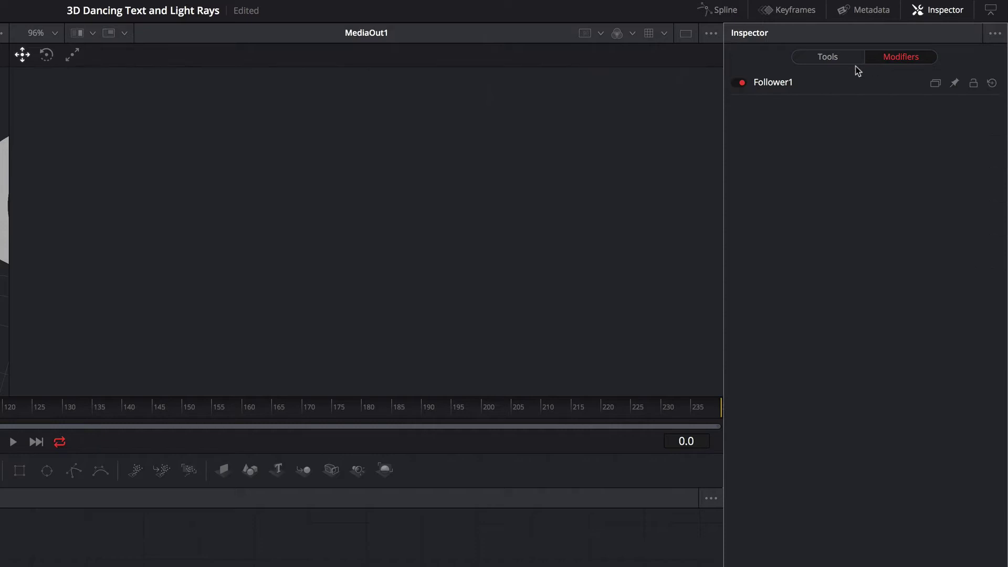
{"action": "left_click", "coordinate": [779, 84]}
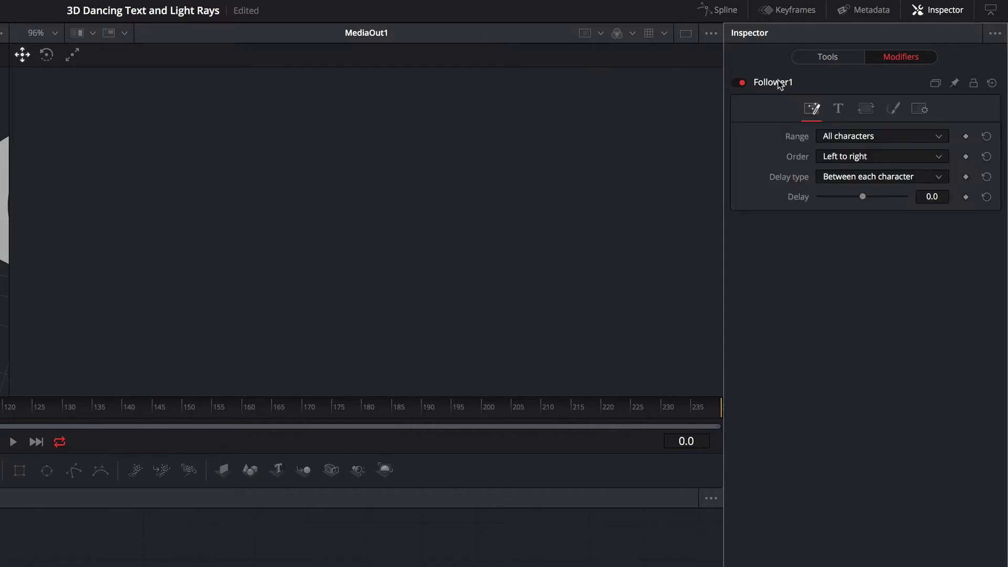
- Modify the Follower's character Y size with a Shake modifier and scrub the timeline to check the motion
{"action": "left_click", "coordinate": [866, 110]}
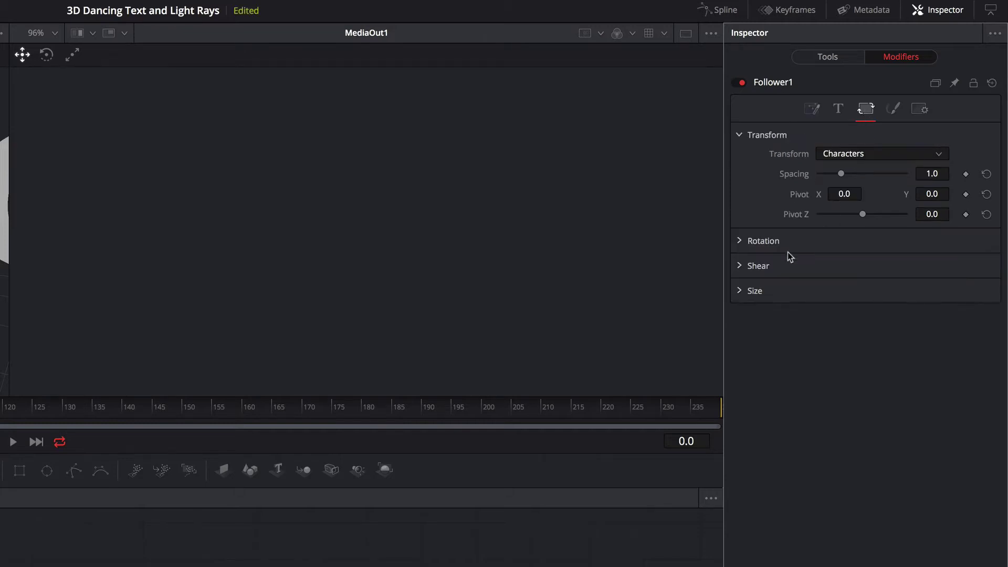
{"action": "left_click", "coordinate": [740, 291]}
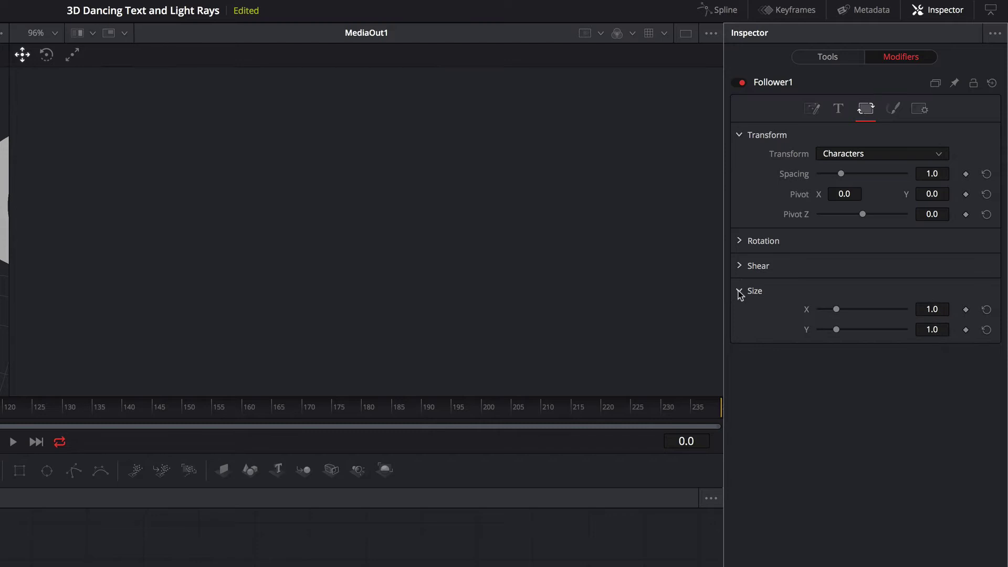
{"action": "right_click", "coordinate": [807, 331]}
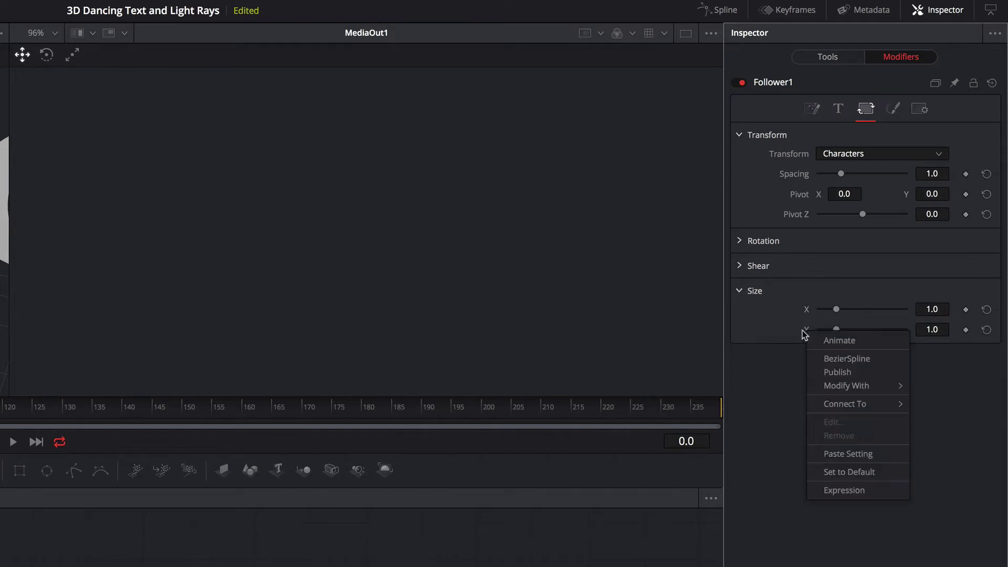
{"action": "mouse_move", "coordinate": [847, 385]}
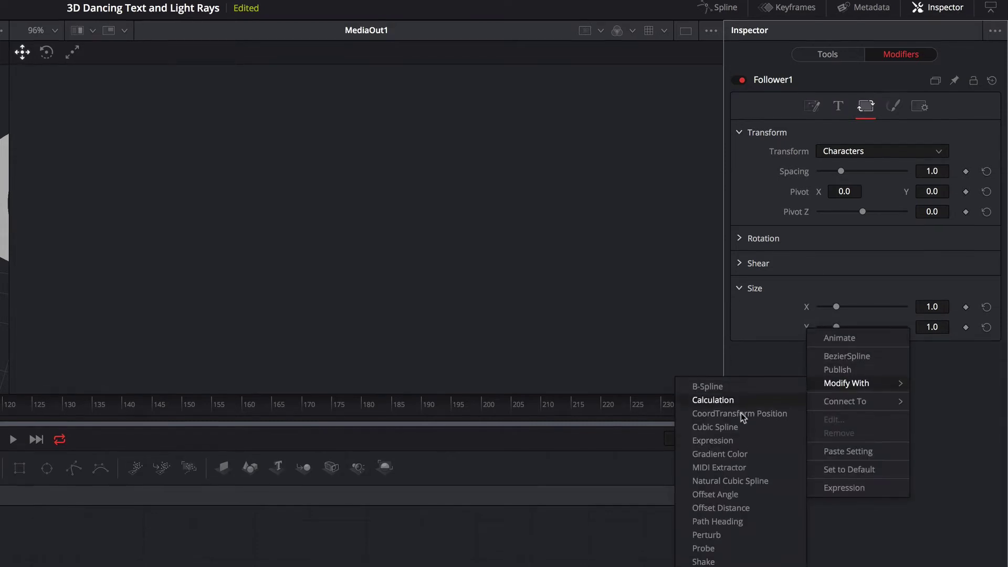
{"action": "left_click", "coordinate": [723, 524]}
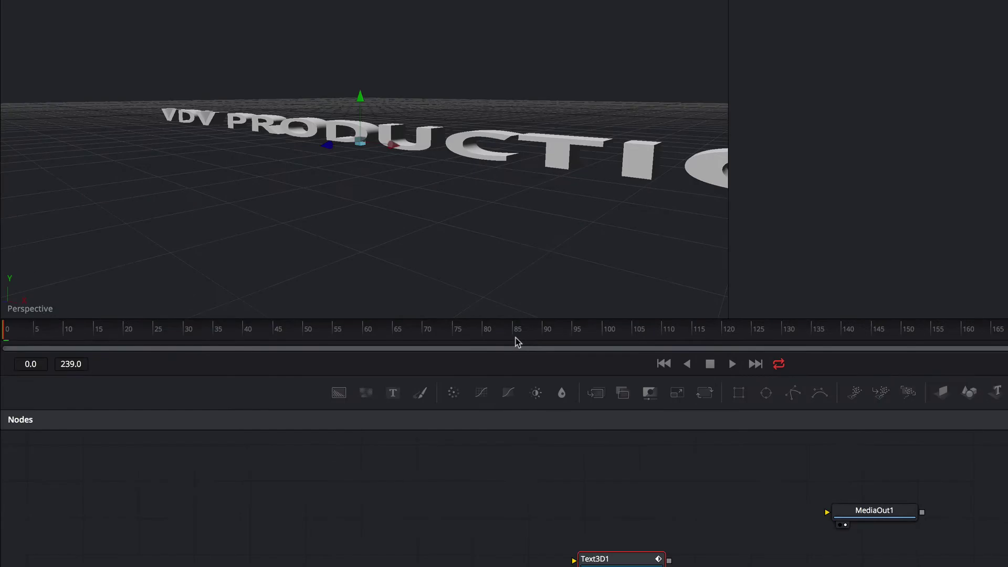
{"action": "left_click_drag", "start_coordinate": [516, 338], "coordinate": [77, 335]}
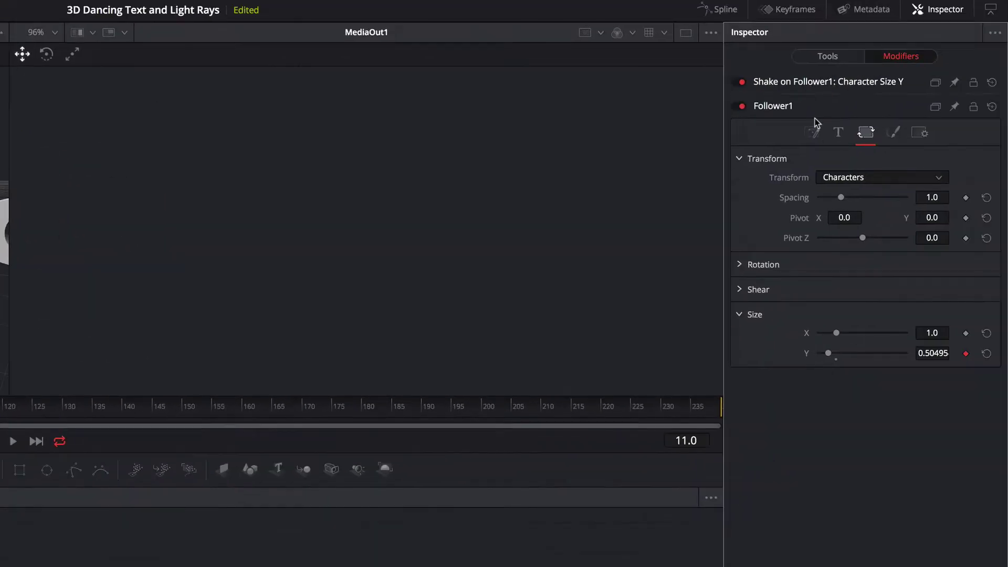
- Set the Shake modifier's minimum to 0.047 and maximum to 2.0, and play back the animation to check it
{"action": "left_click", "coordinate": [803, 84]}
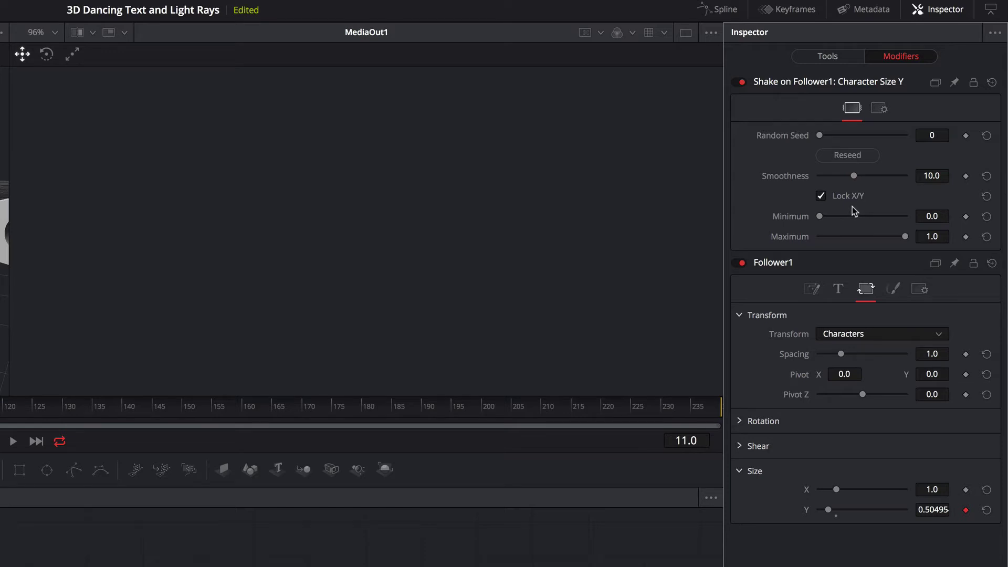
{"action": "left_click", "coordinate": [944, 217]}
{"action": "type", "text": "47"}
{"action": "key", "text": "Tab"}
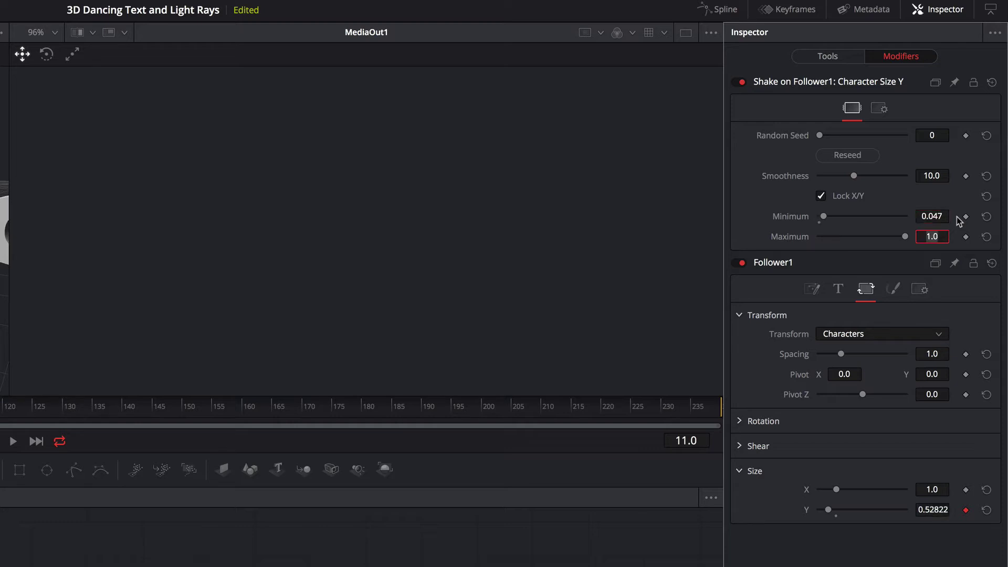
{"action": "key", "text": "Home"}
{"action": "key", "text": "Tab"}
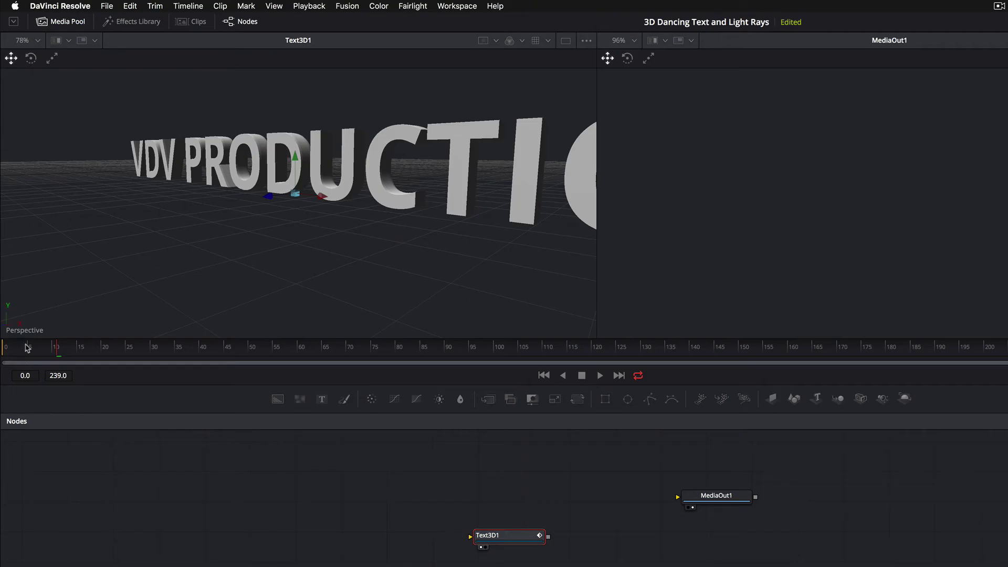
{"action": "key", "text": "space"}
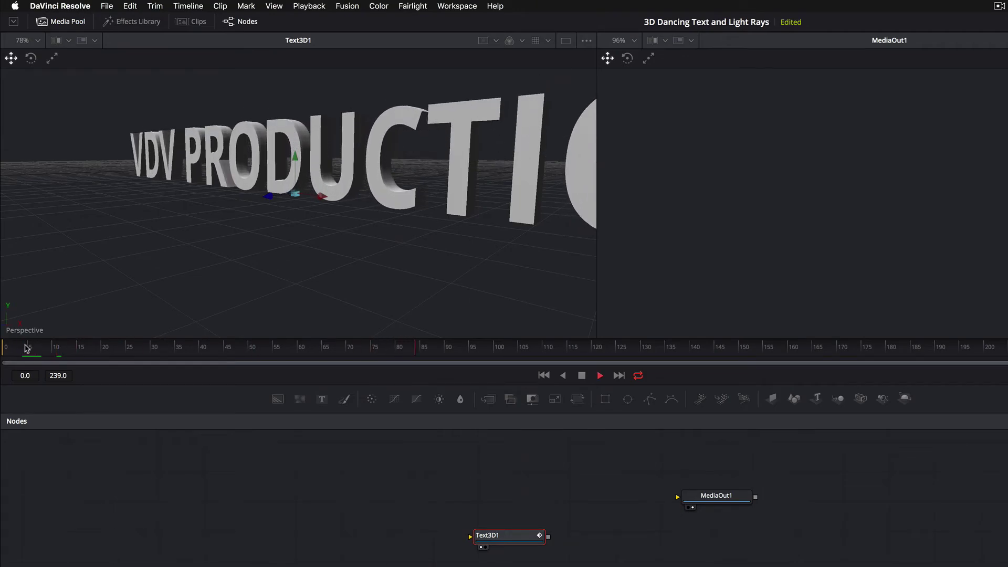
{"action": "key", "text": "space"}
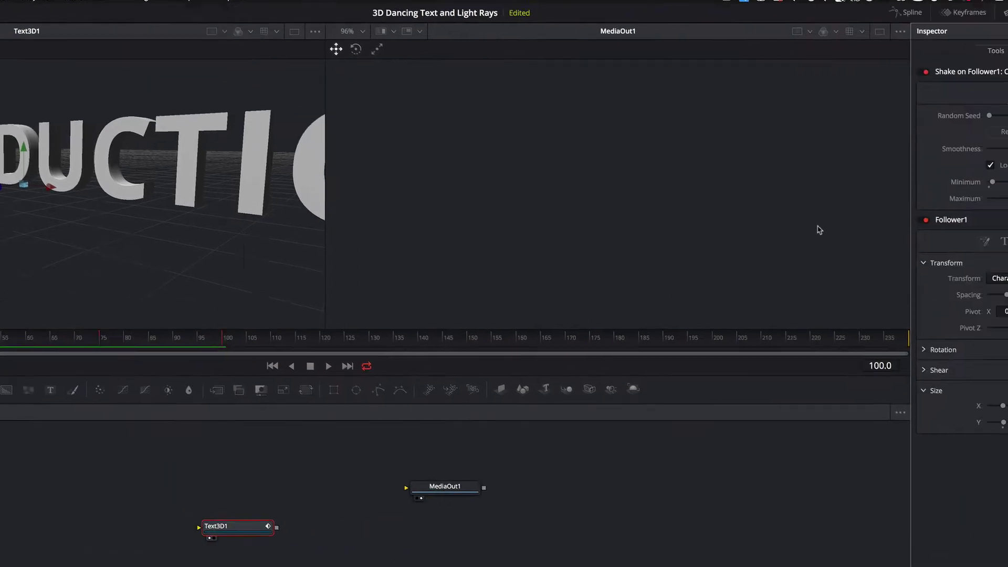
- Reduce the Shake modifier's smoothness to 5.12 and play the animation from the first frame
{"action": "left_click_drag", "start_coordinate": [883, 147], "coordinate": [872, 147]}
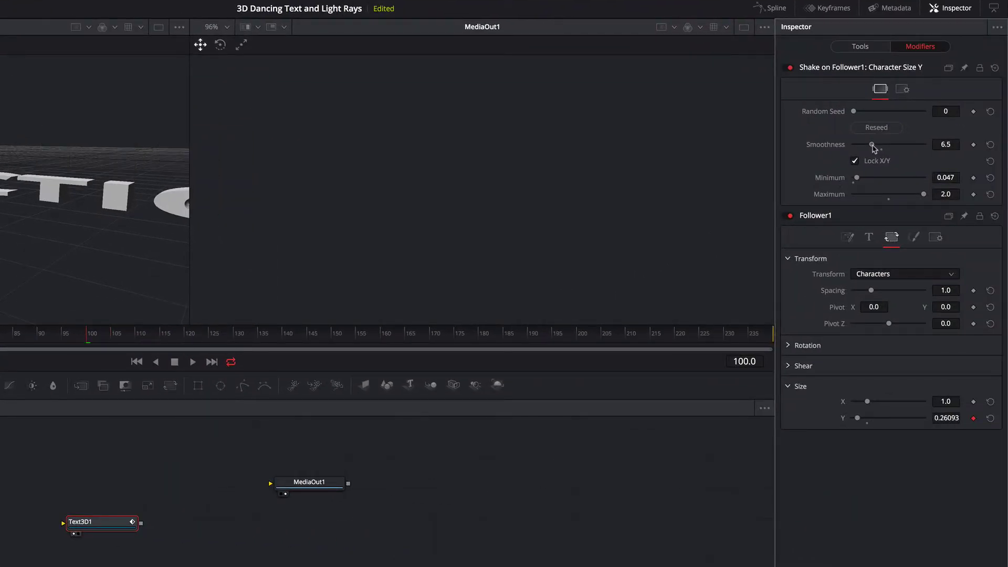
{"action": "left_click_drag", "start_coordinate": [873, 148], "coordinate": [868, 148]}
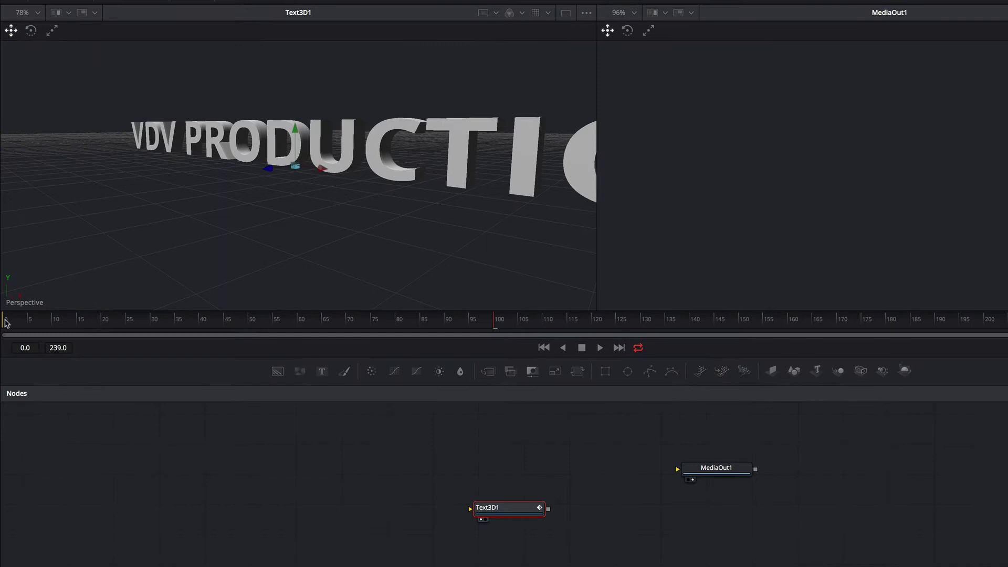
{"action": "left_click", "coordinate": [6, 322]}
{"action": "key", "text": "space"}
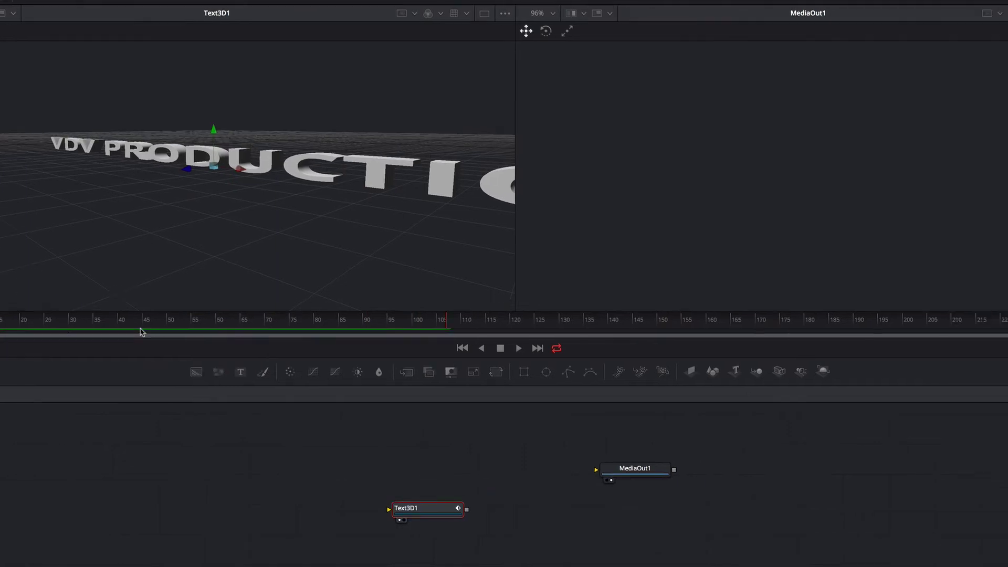
{"action": "key", "text": "space"}
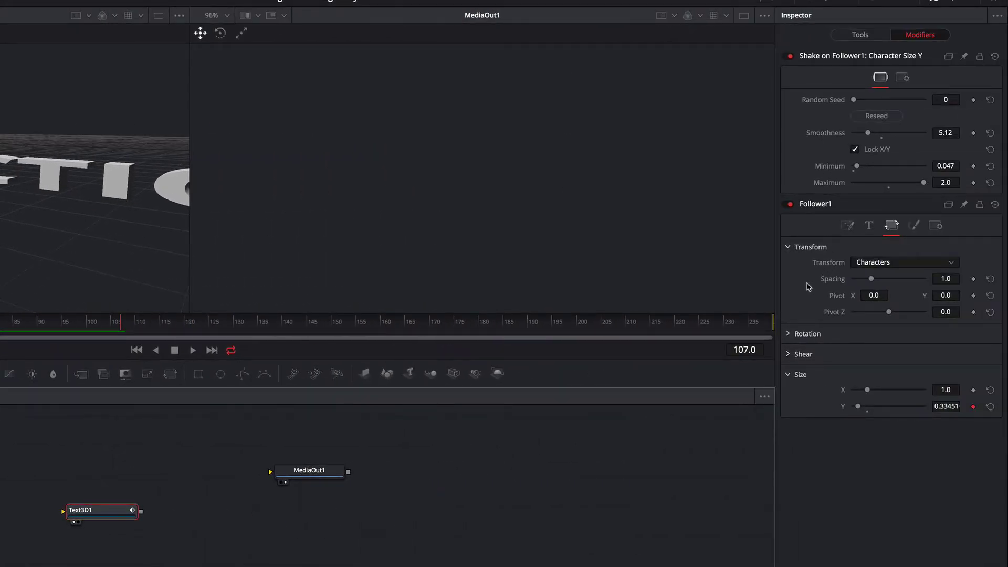
- Set the Follower's delay between each character to 4.0 and play the animation from near the start
{"action": "left_click", "coordinate": [847, 225]}
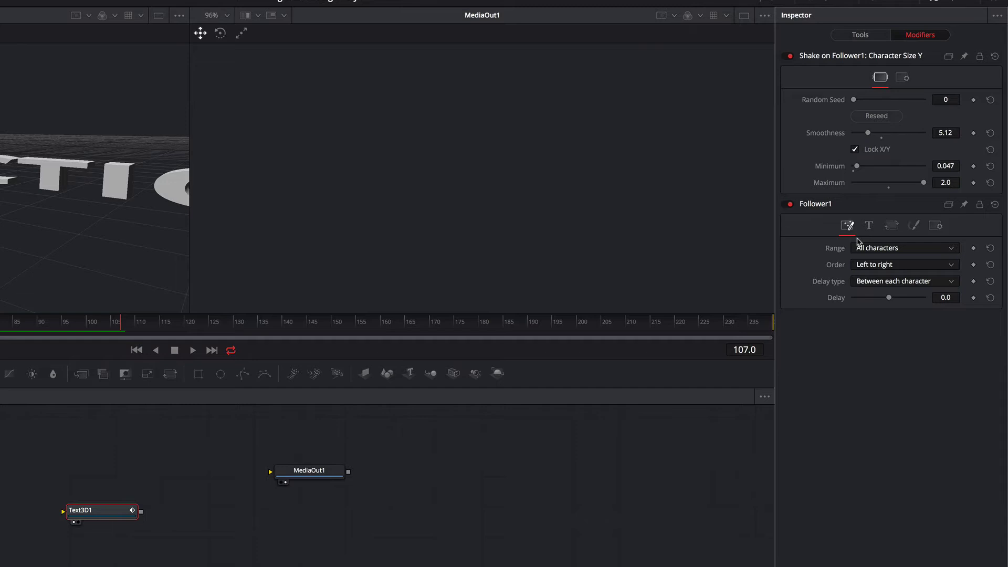
{"action": "left_click", "coordinate": [944, 298]}
{"action": "type", "text": "-0.31"}
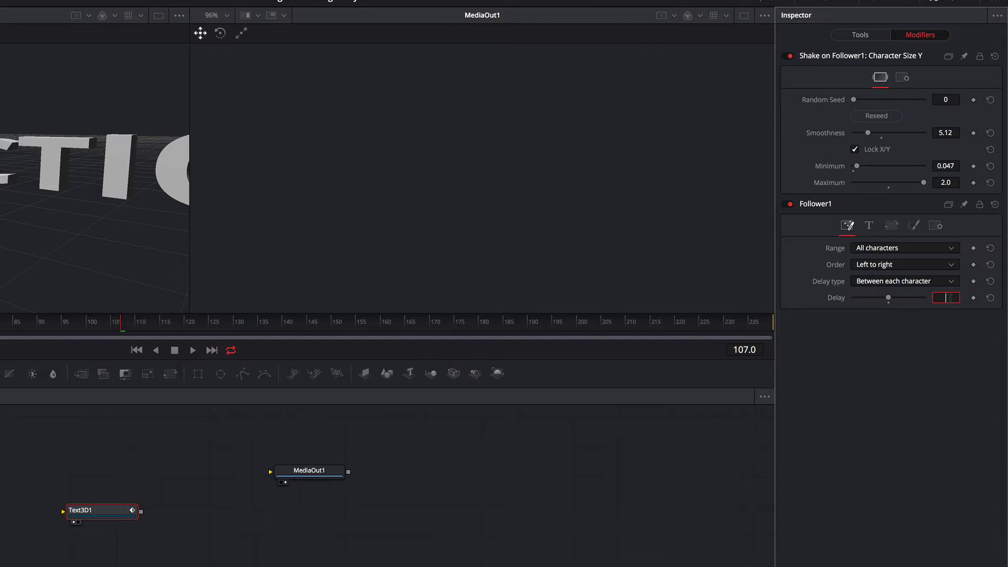
{"action": "key", "text": "BackSpace"}
{"action": "type", "text": "0"}
{"action": "key", "text": "Return"}
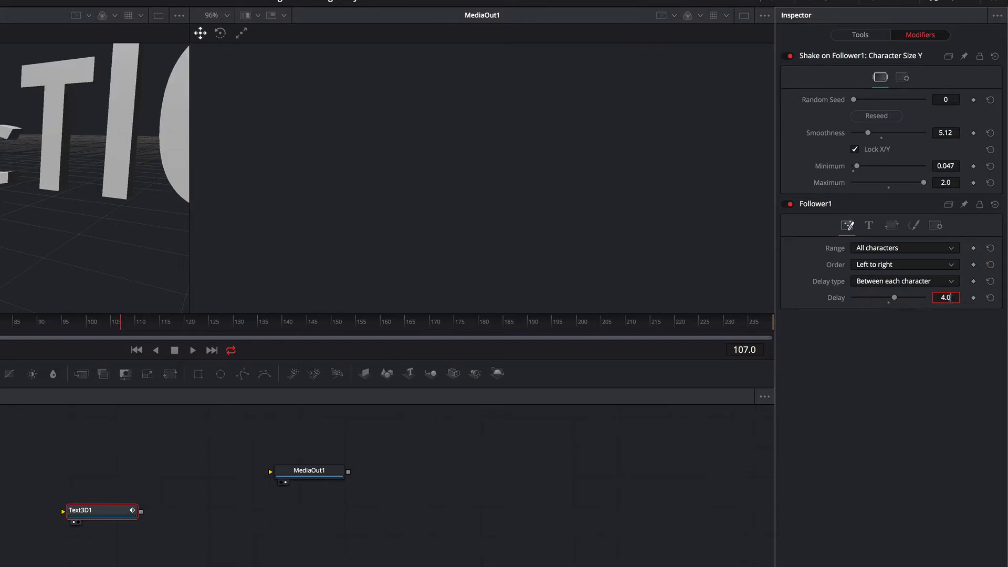
{"action": "left_click", "coordinate": [25, 320]}
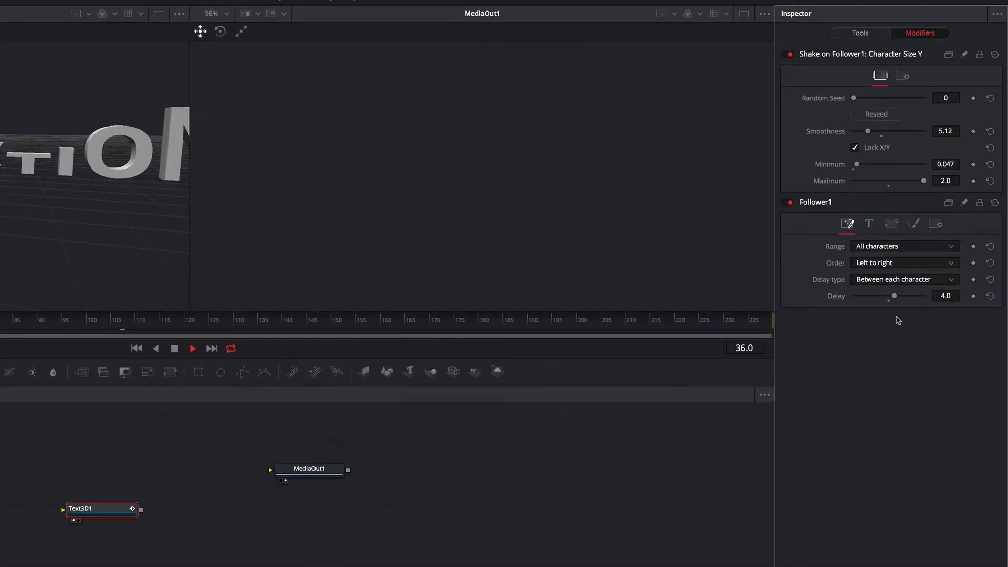
{"action": "key", "text": "space"}
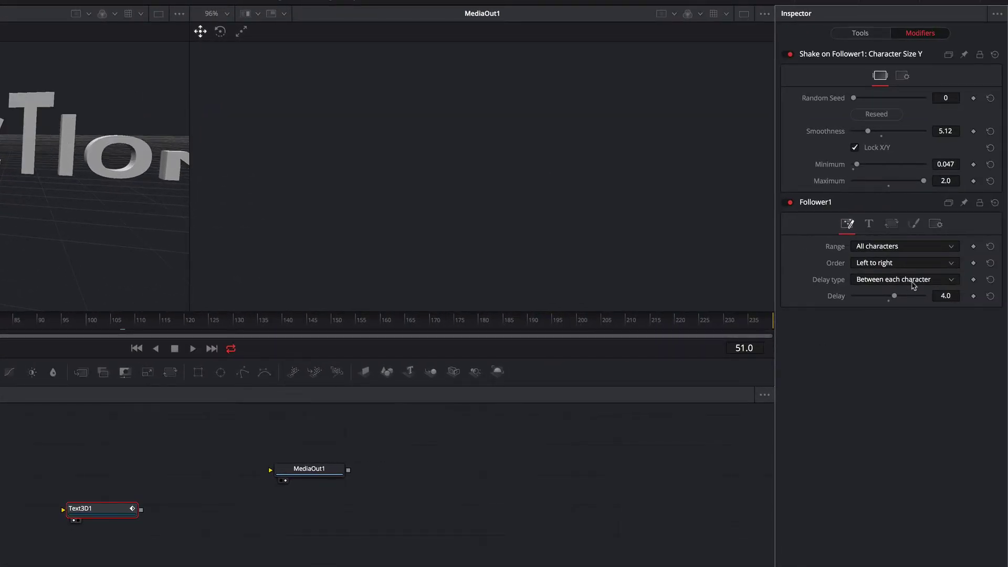
- Change the Follower's order to Random but one by one and play back the animation from near the start
{"action": "left_click", "coordinate": [923, 267]}
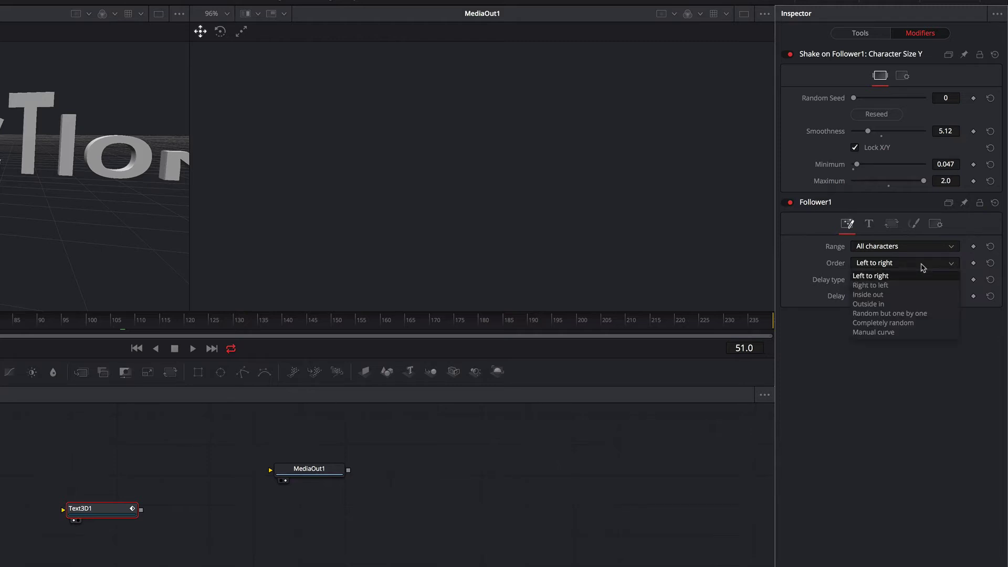
{"action": "left_click", "coordinate": [892, 314]}
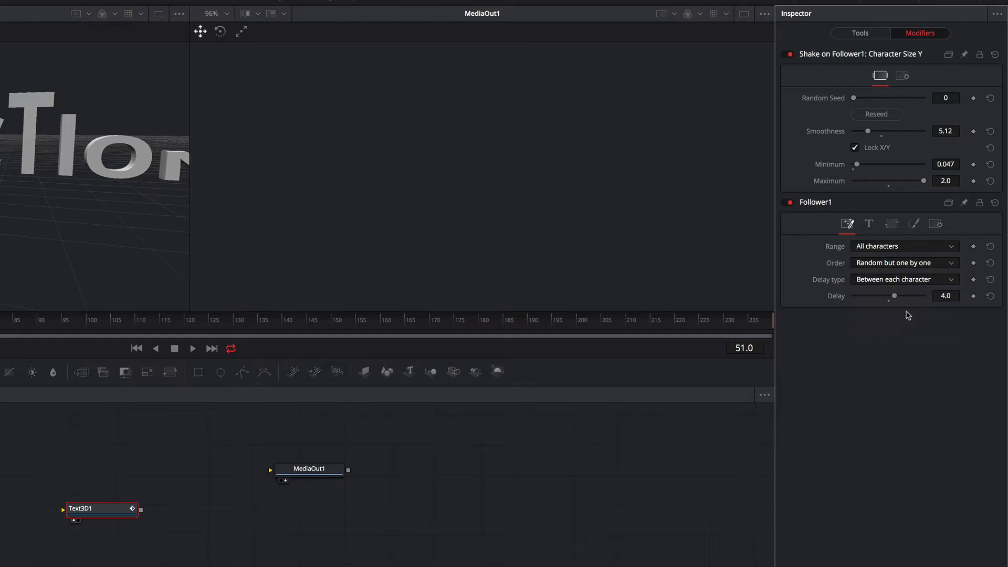
{"action": "left_click", "coordinate": [46, 315]}
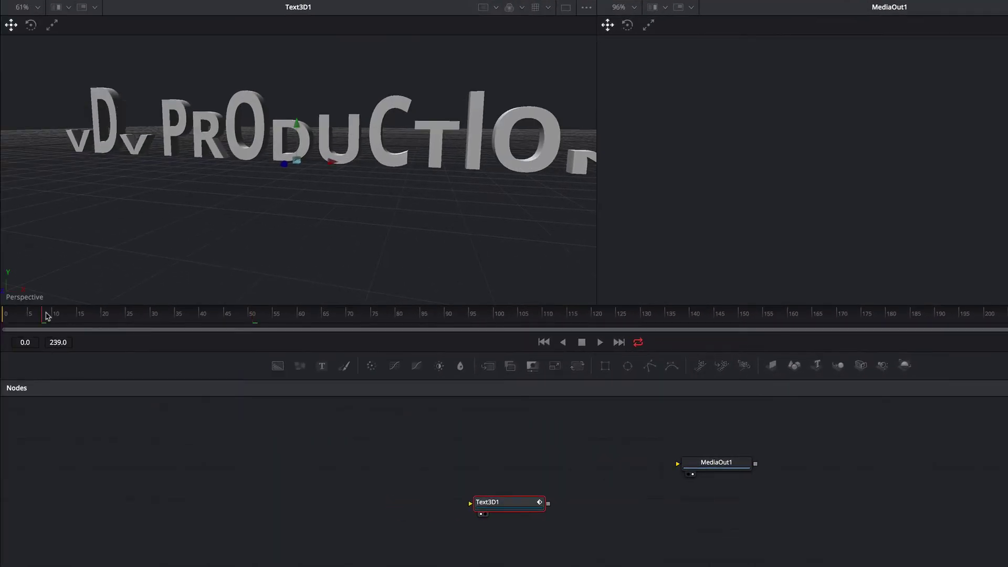
{"action": "key", "text": "space"}
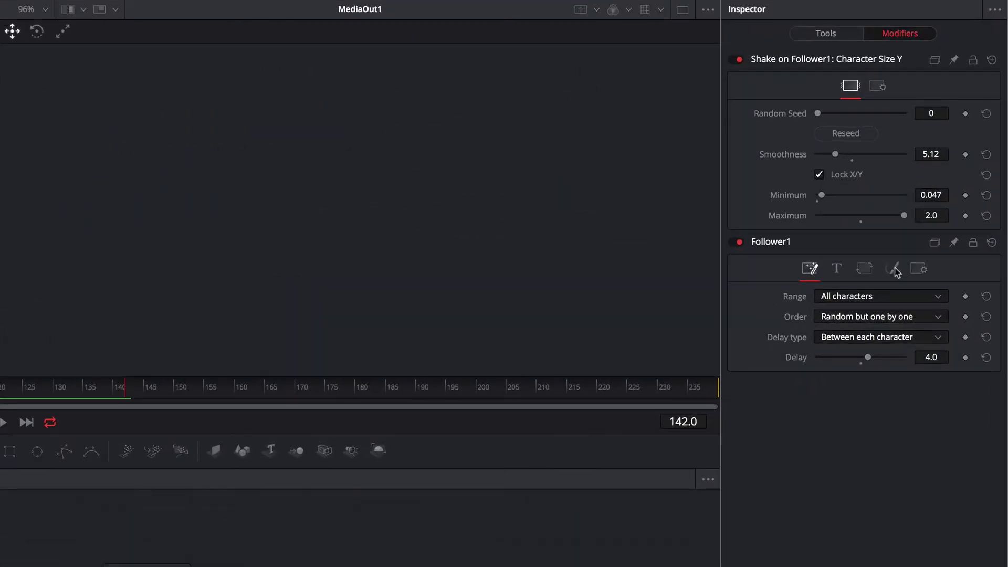
- Modify the red value of the Follower's shading color with a Shake modifier
{"action": "left_click", "coordinate": [893, 269]}
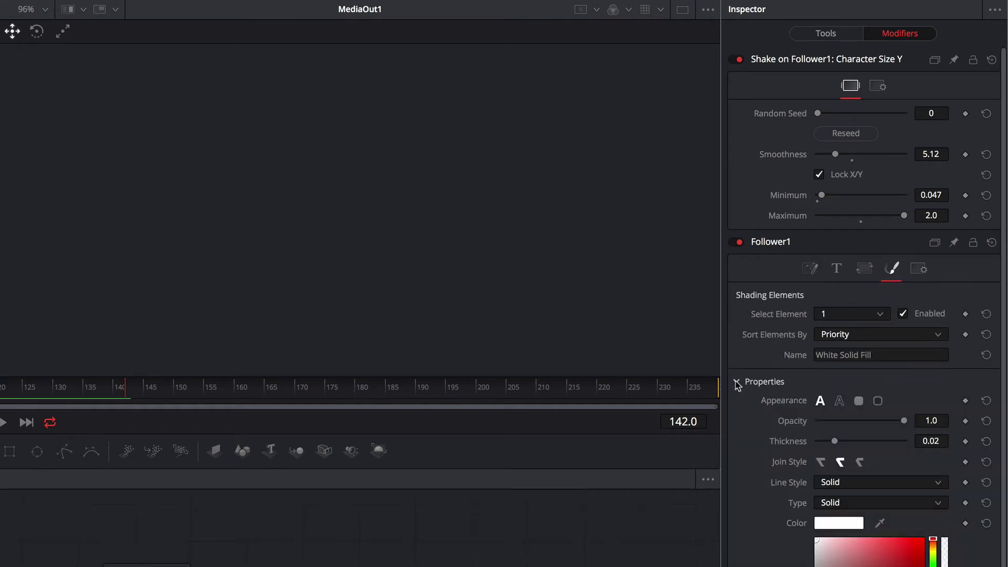
{"action": "scroll", "coordinate": [772, 404], "scroll_direction": "down", "scroll_amount": 3}
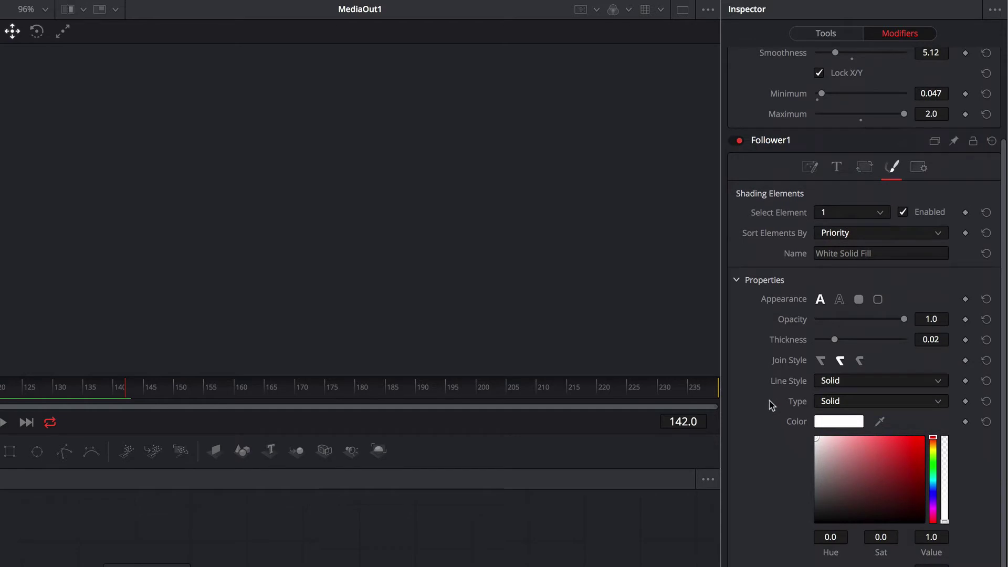
{"action": "right_click", "coordinate": [796, 231]}
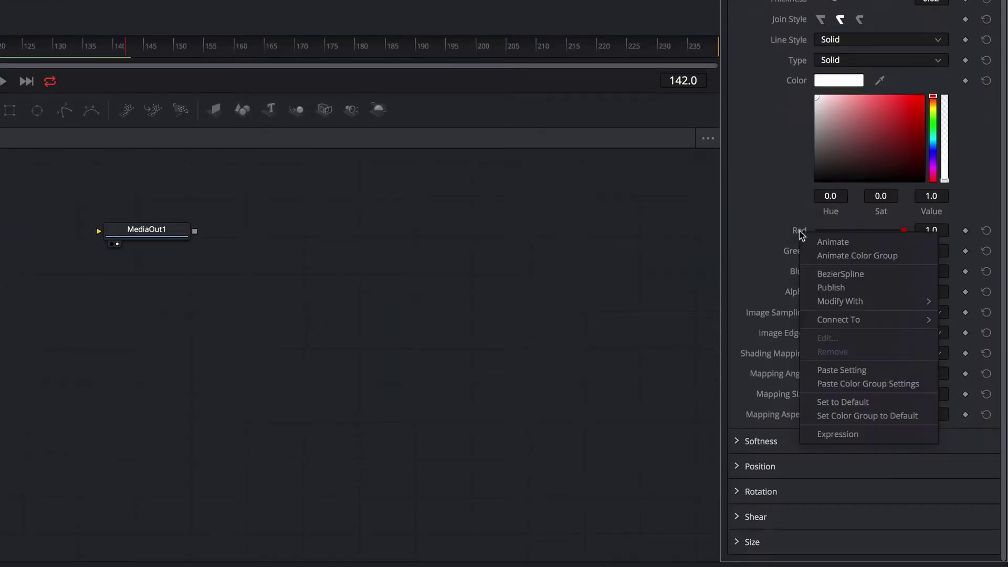
{"action": "mouse_move", "coordinate": [848, 302]}
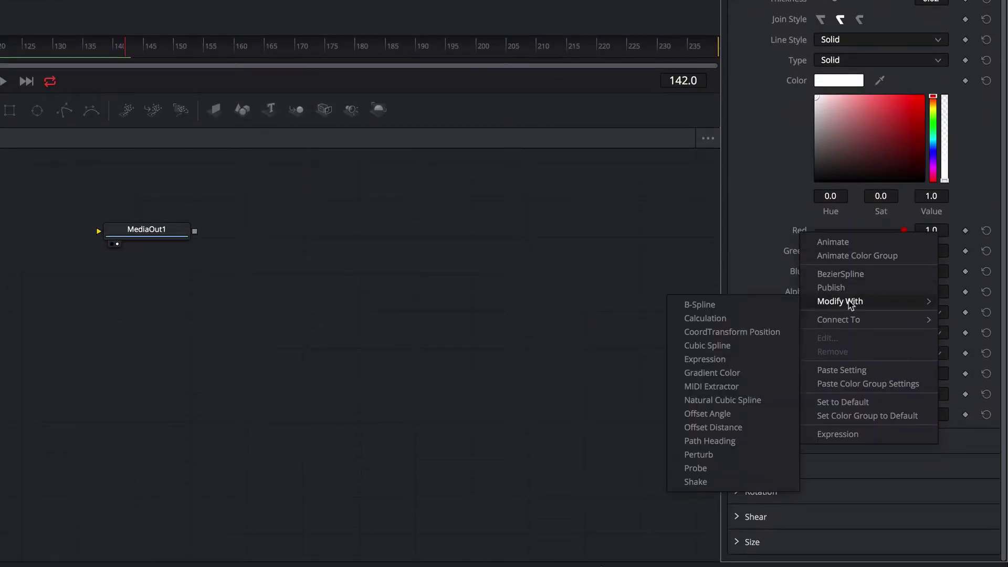
{"action": "left_click", "coordinate": [703, 482]}
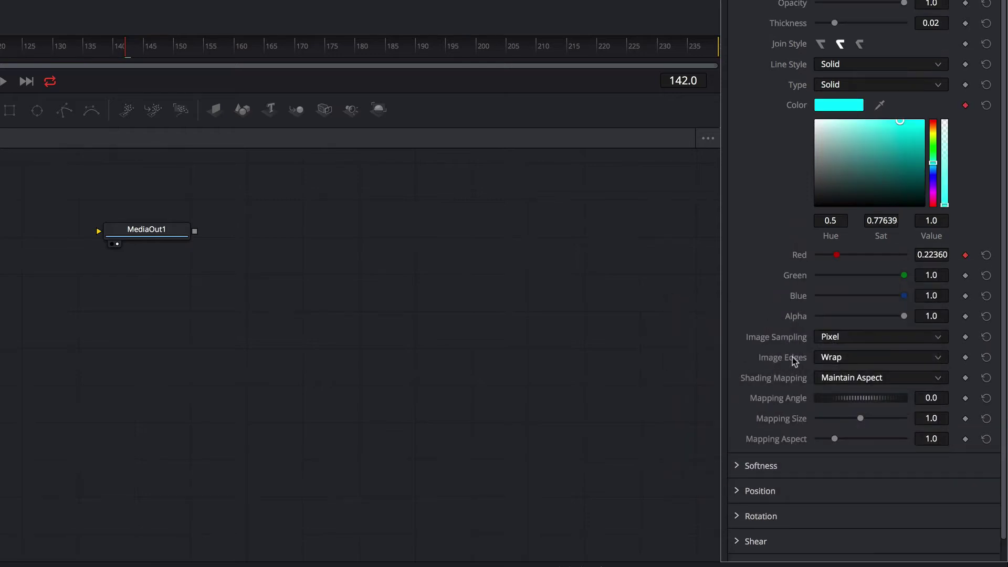
- Modify the green and blue values of the Follower's shading color with separate Shake modifiers
{"action": "right_click", "coordinate": [800, 277]}
{"action": "mouse_move", "coordinate": [827, 368]}
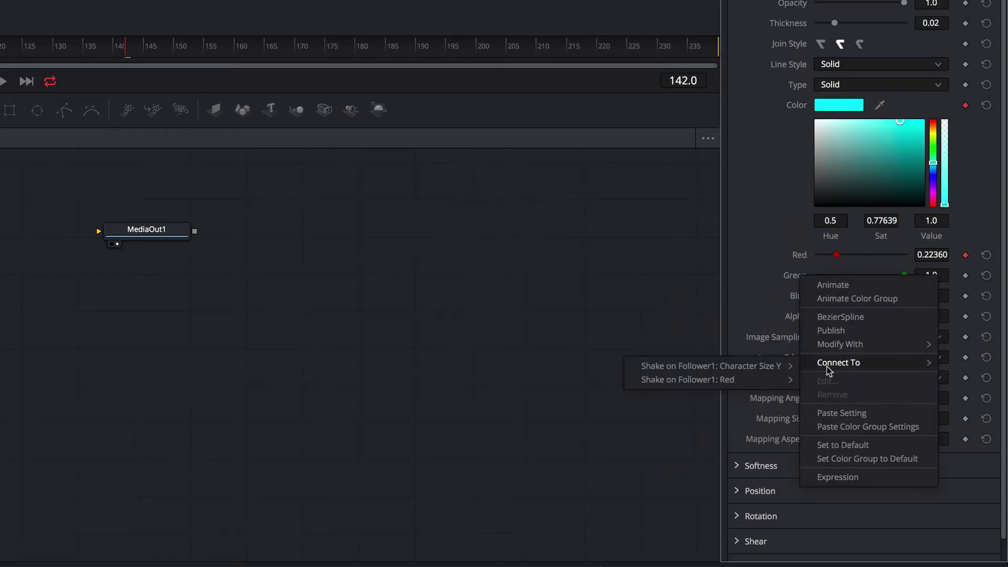
{"action": "mouse_move", "coordinate": [805, 354]}
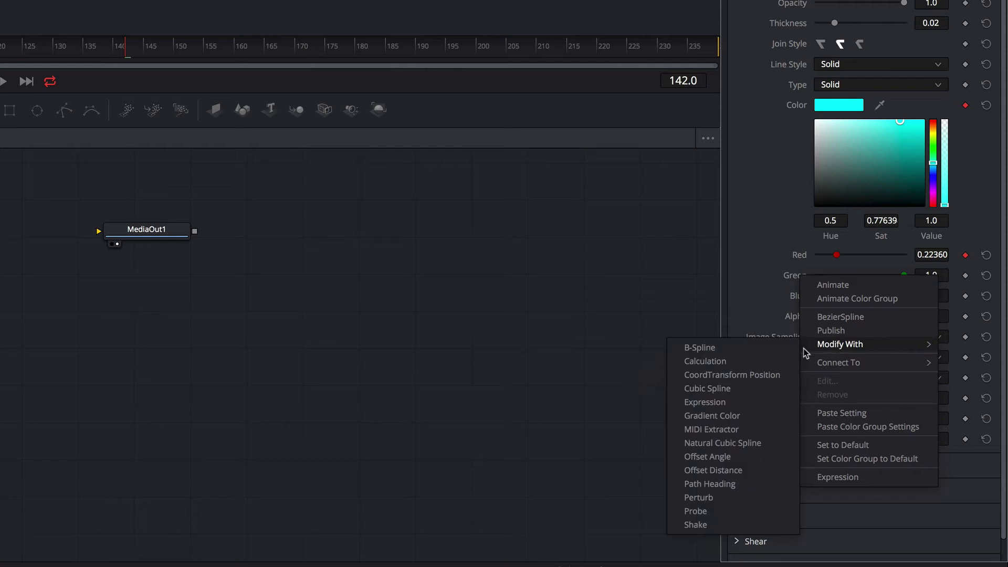
{"action": "left_click", "coordinate": [726, 526]}
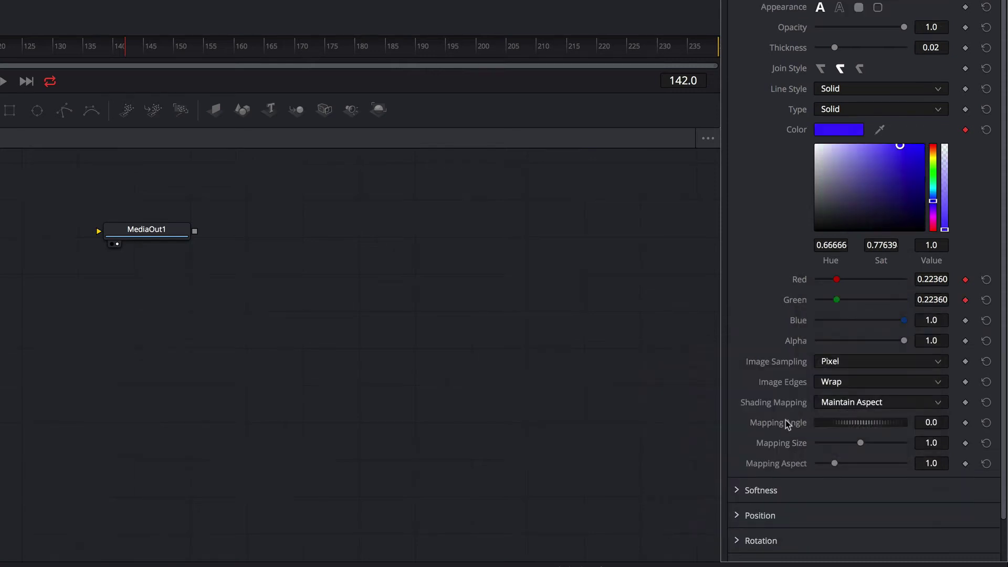
{"action": "right_click", "coordinate": [801, 321]}
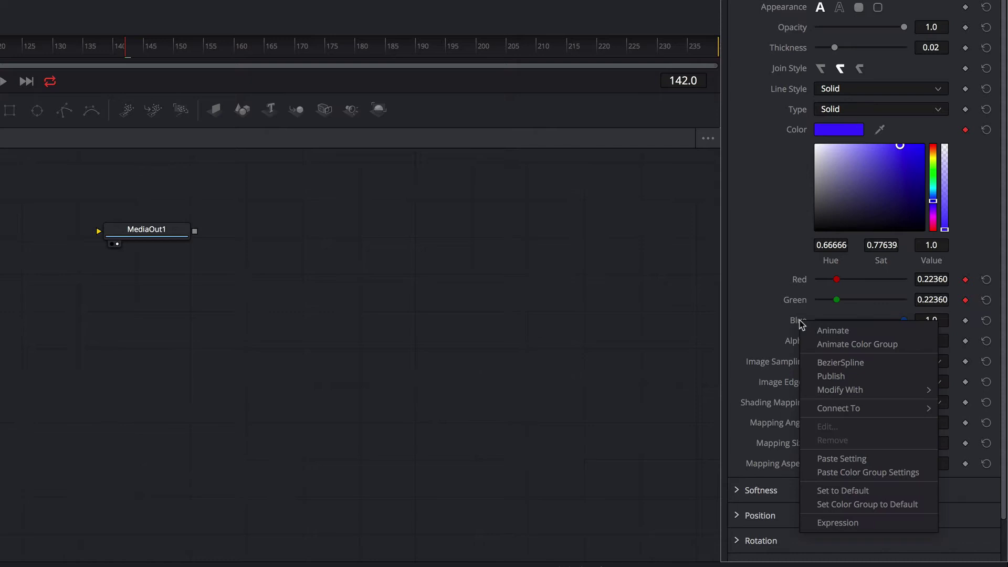
{"action": "mouse_move", "coordinate": [821, 390]}
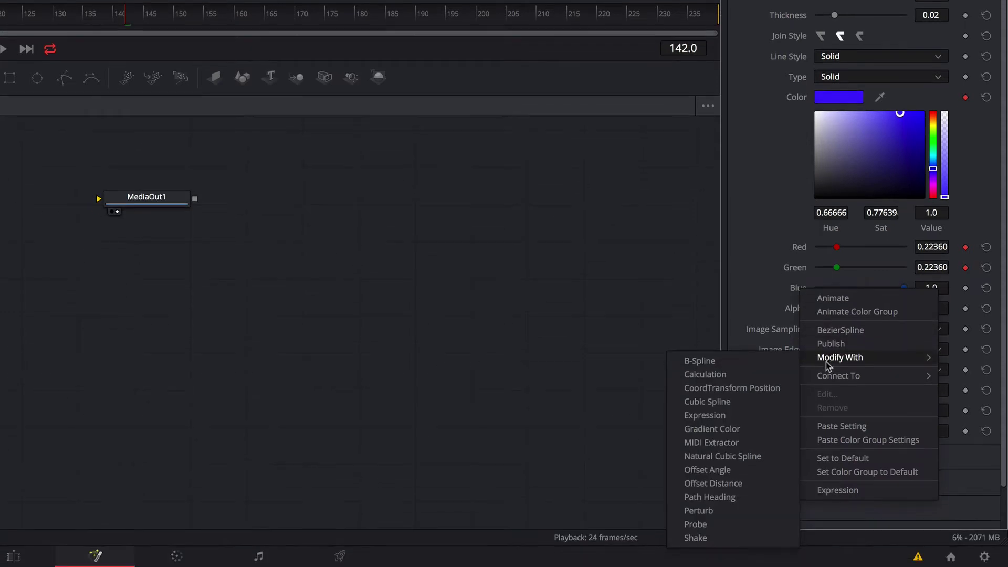
{"action": "left_click", "coordinate": [704, 537]}
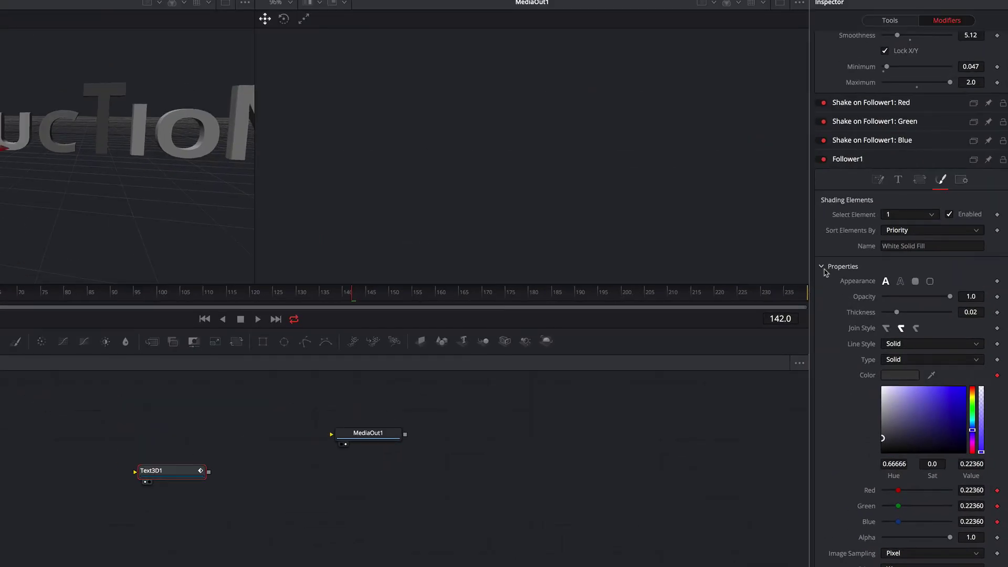
- Collapse the Follower's shading properties and reseed the Shake modifier on the red value
{"action": "left_click", "coordinate": [827, 274]}
{"action": "scroll", "coordinate": [831, 346], "scroll_direction": "up", "scroll_amount": 3}
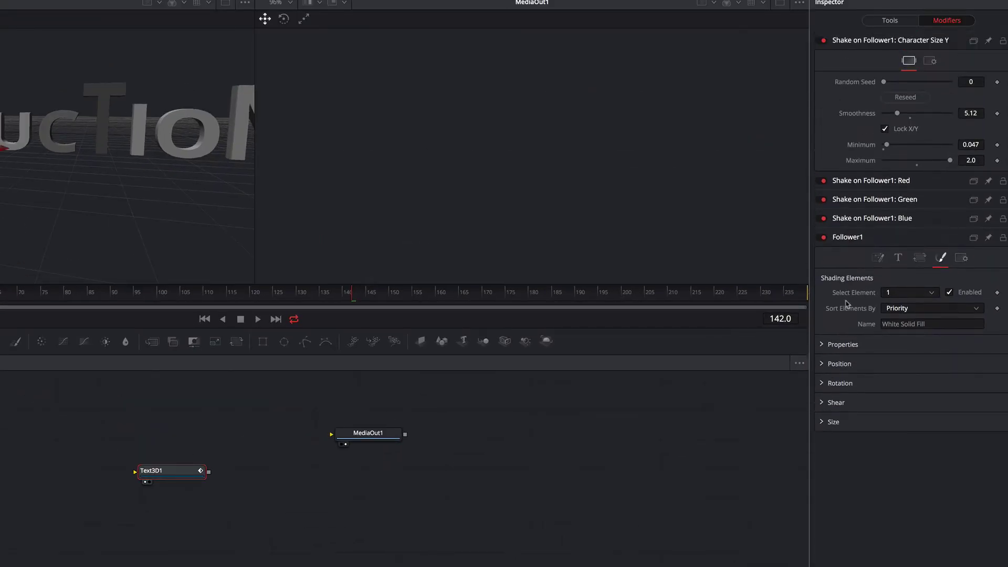
{"action": "left_click", "coordinate": [849, 181]}
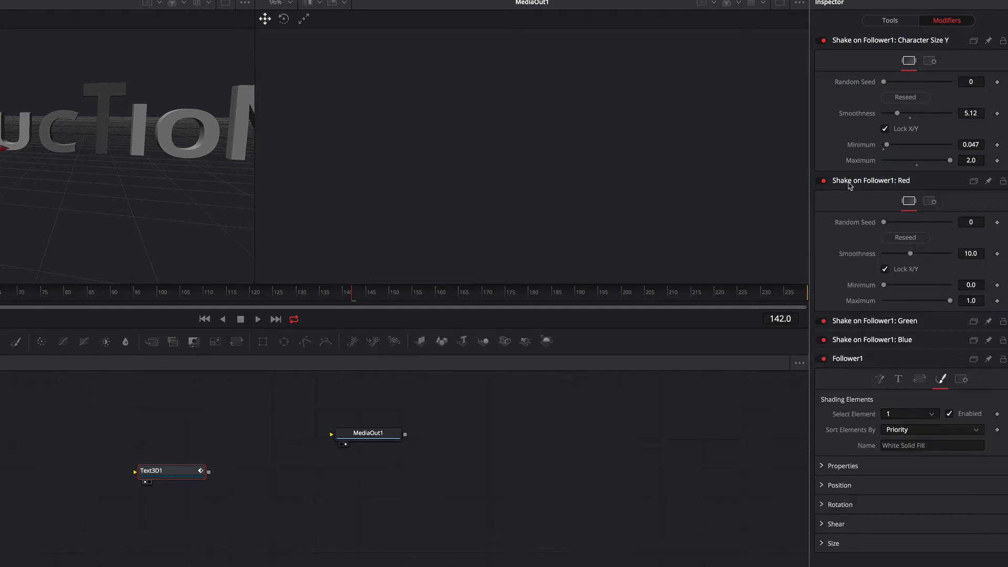
{"action": "left_click", "coordinate": [897, 238]}
{"action": "left_click", "coordinate": [876, 181]}
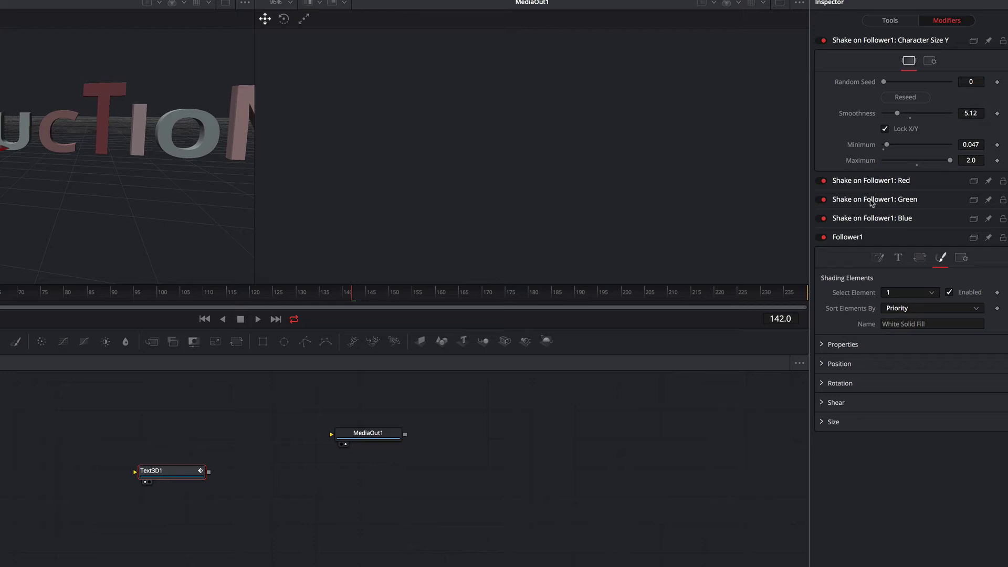
- Reseed the Shake modifiers on the green and blue values so each color channel varies independently
{"action": "left_click", "coordinate": [872, 202]}
{"action": "left_click", "coordinate": [901, 257]}
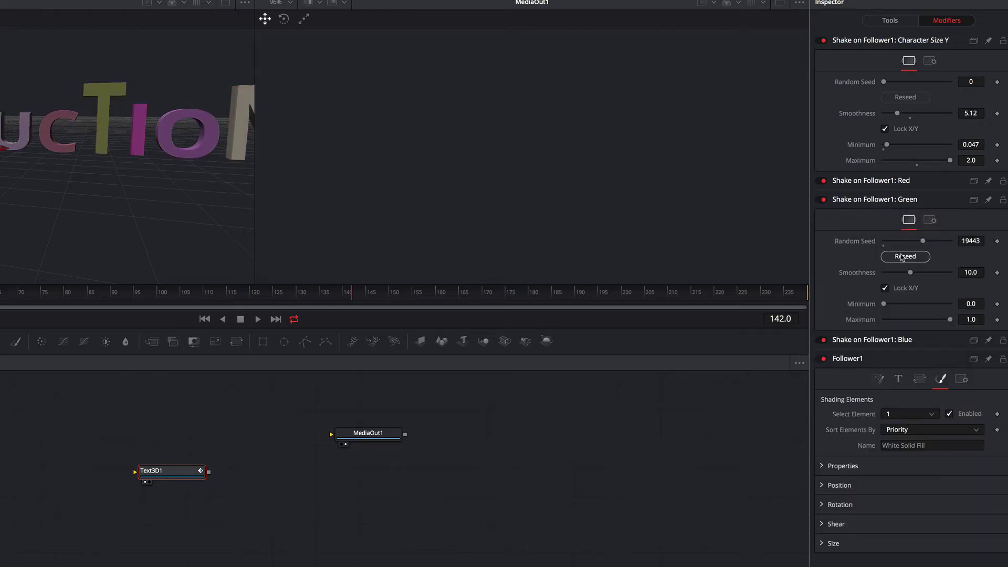
{"action": "left_click", "coordinate": [874, 201]}
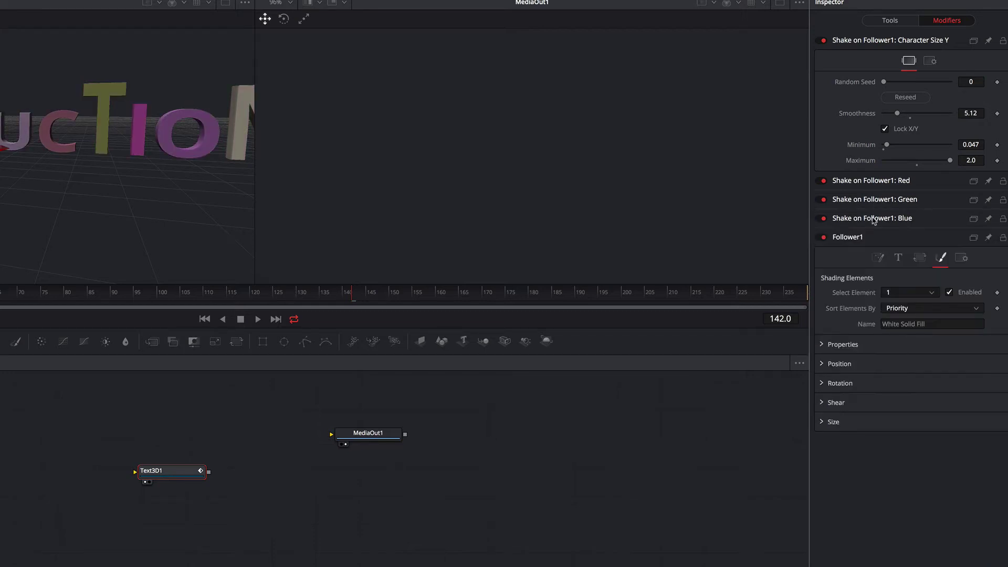
{"action": "left_click", "coordinate": [874, 219]}
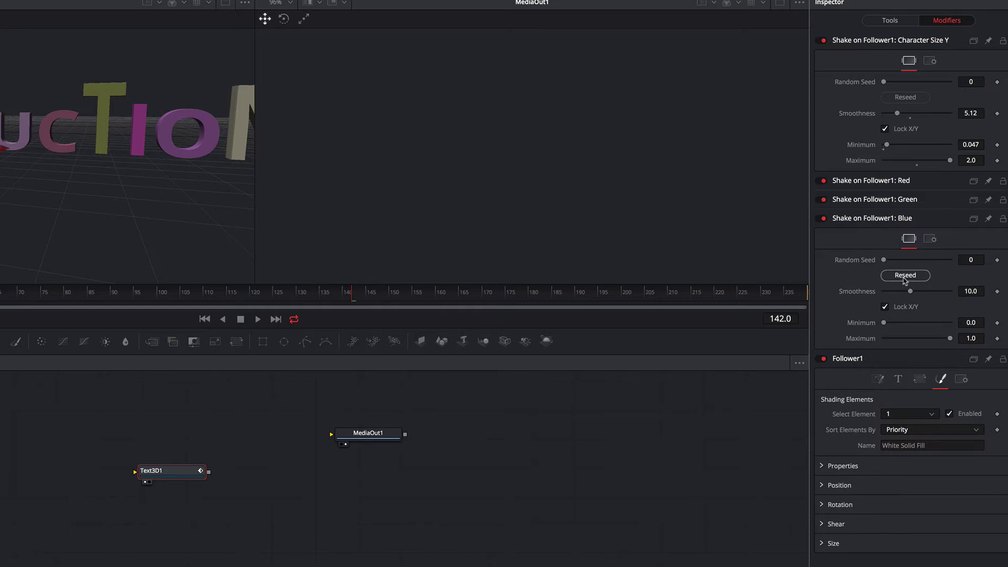
{"action": "left_click", "coordinate": [905, 276]}
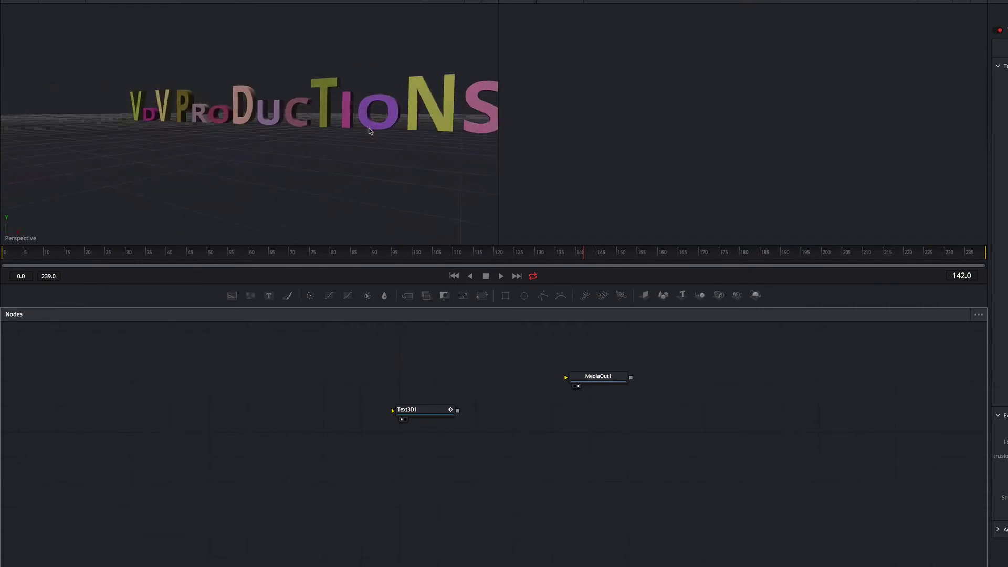
- Play the animation from near the start to check the characters' changing colors
{"action": "left_click", "coordinate": [14, 255]}
{"action": "key", "text": "space"}
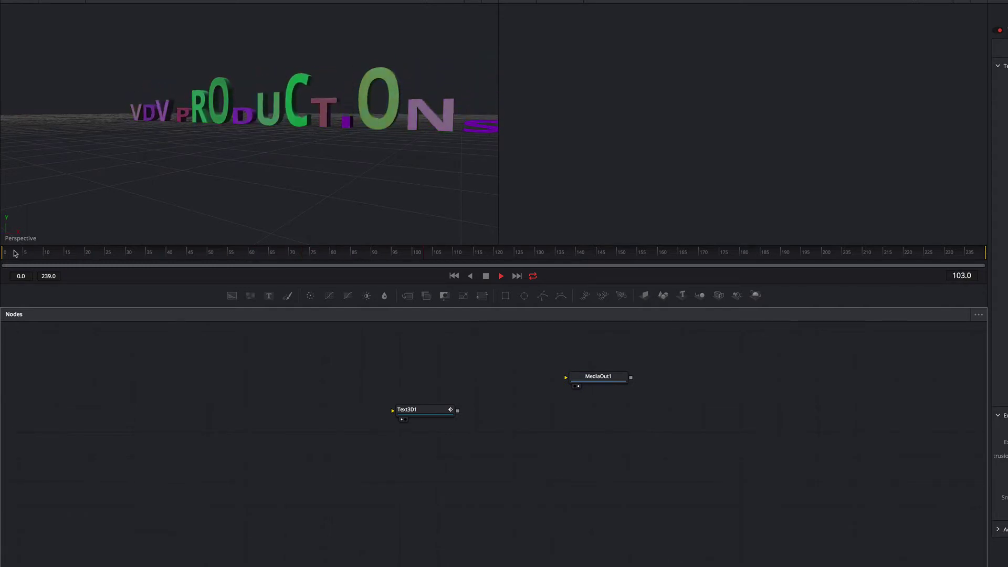
{"action": "key", "text": "space"}
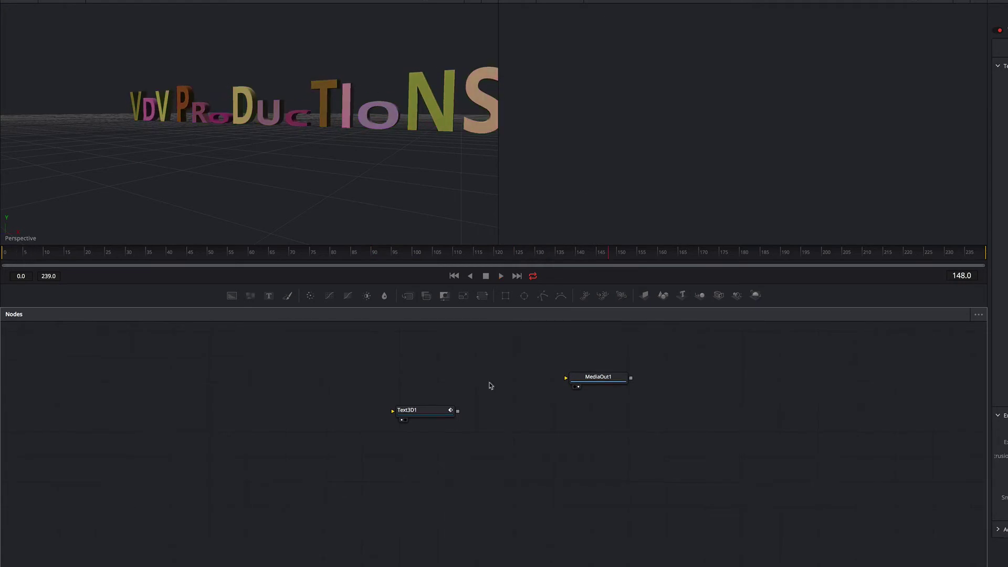
- Add a Shape 3D node and spread Text3D1 and MediaOut1 apart on either side of it
{"action": "key", "text": "shift+space"}
{"action": "type", "text": "sha"}
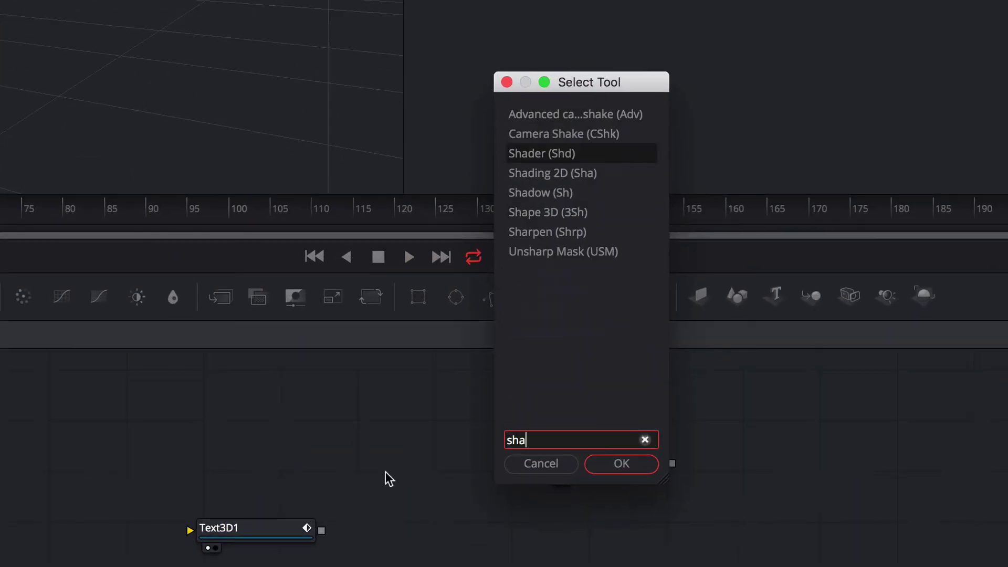
{"action": "type", "text": "pe"}
{"action": "key", "text": "Return"}
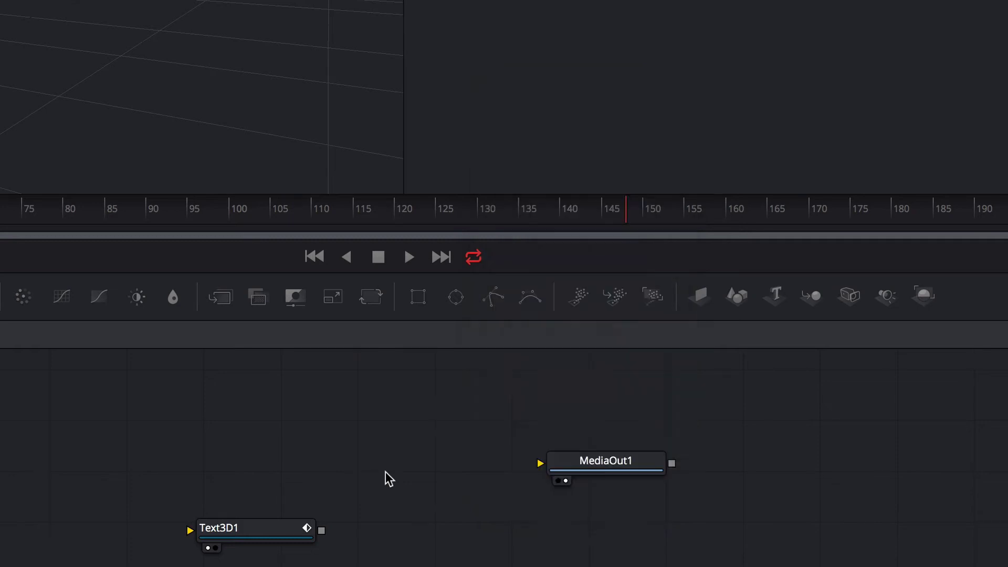
{"action": "left_click_drag", "start_coordinate": [396, 472], "coordinate": [361, 448]}
{"action": "left_click_drag", "start_coordinate": [667, 465], "coordinate": [993, 454]}
{"action": "left_click_drag", "start_coordinate": [276, 530], "coordinate": [108, 517]}
{"action": "left_click_drag", "start_coordinate": [338, 450], "coordinate": [322, 461]}
- Add a Merge 3D node below Shape3D1 and align Text3D1 level with it
{"action": "left_click", "coordinate": [334, 552]}
{"action": "key", "text": "shift+space"}
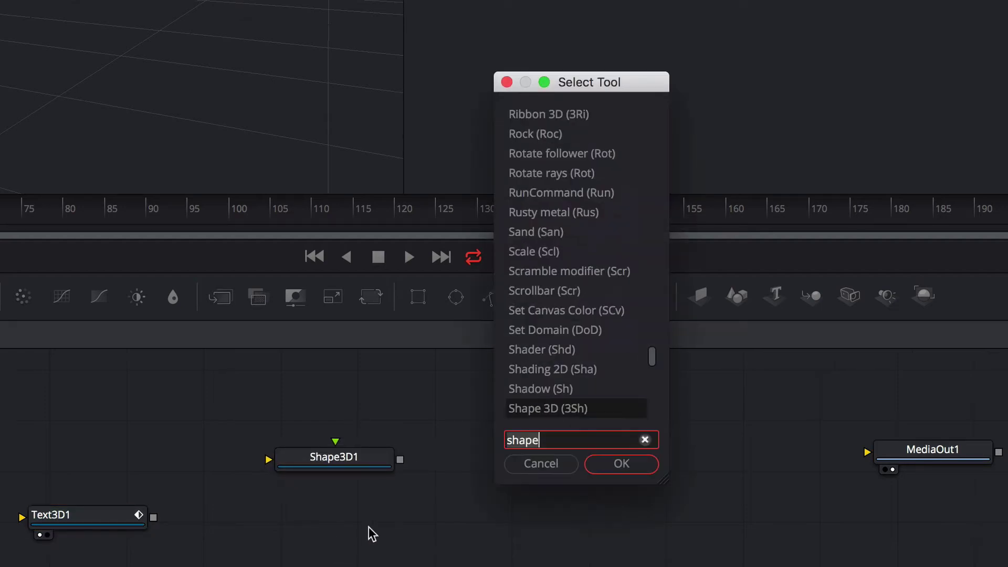
{"action": "type", "text": "merge"}
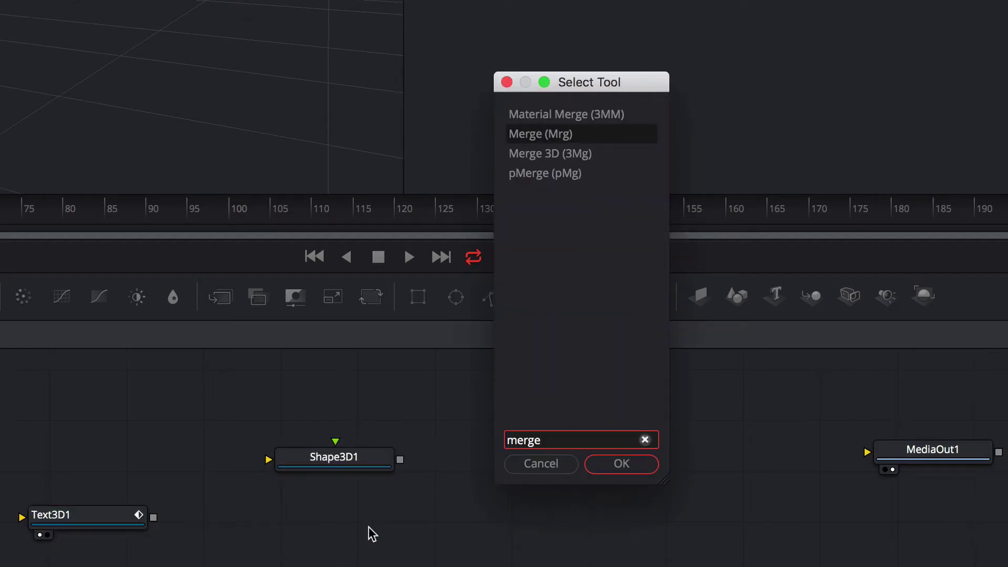
{"action": "key", "text": "Down"}
{"action": "key", "text": "Return"}
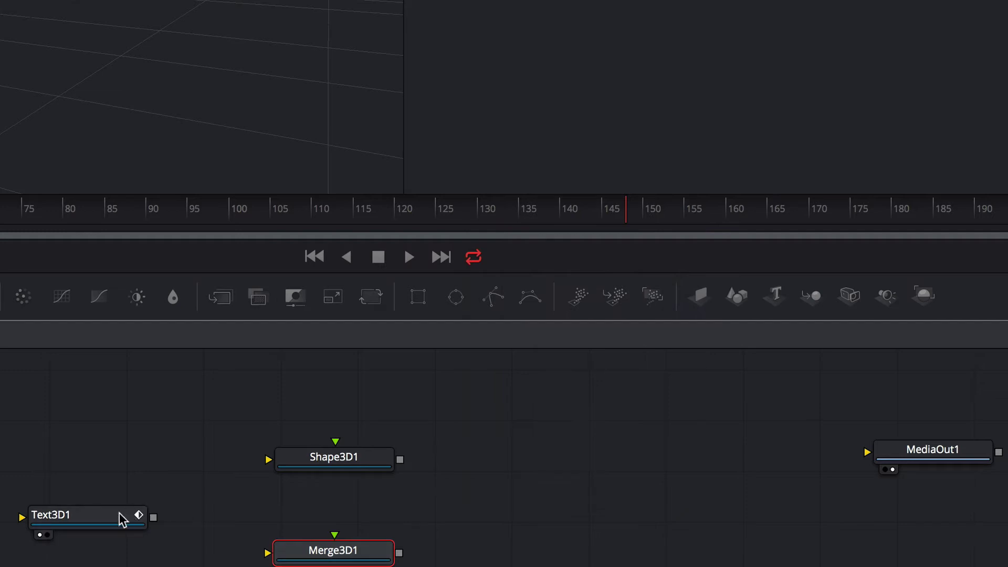
{"action": "left_click_drag", "start_coordinate": [121, 520], "coordinate": [109, 557]}
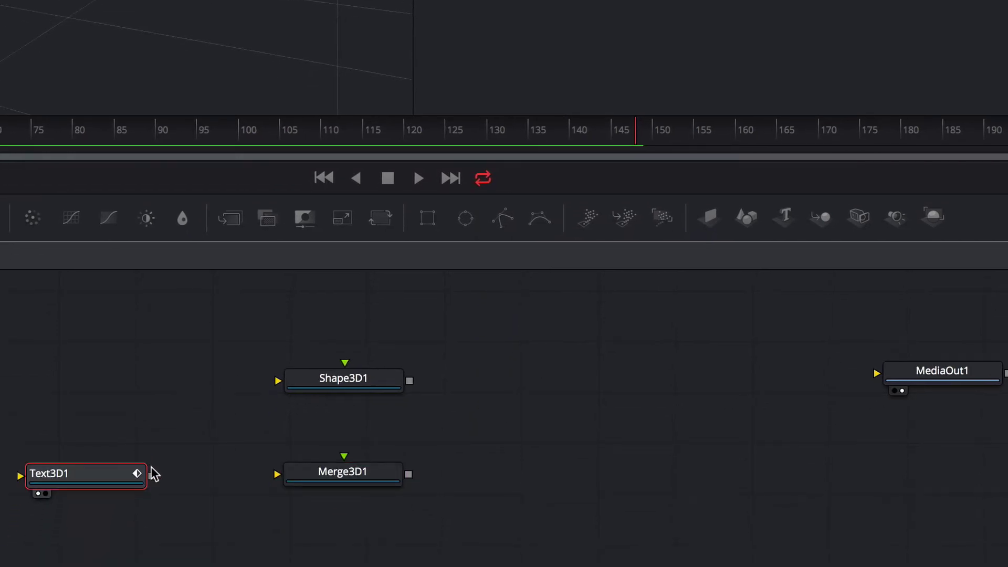
- Connect the outputs of Text3D1 and Shape3D1 to Merge3D1
{"action": "left_click_drag", "start_coordinate": [152, 475], "coordinate": [277, 475]}
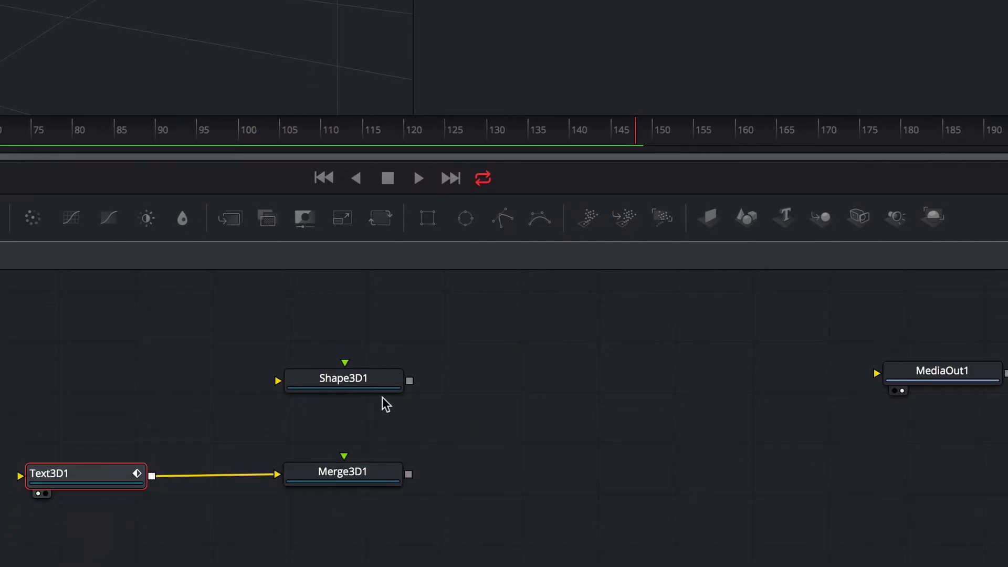
{"action": "left_click_drag", "start_coordinate": [409, 380], "coordinate": [347, 464]}
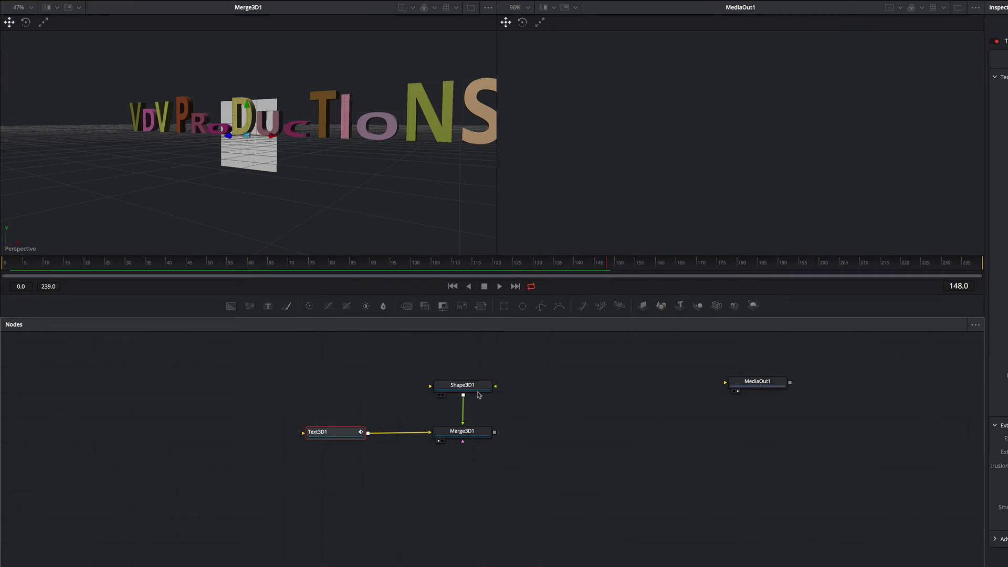
- Lay the Shape3D1 plane flat as a floor by setting its X rotation to -90
{"action": "left_click", "coordinate": [474, 389]}
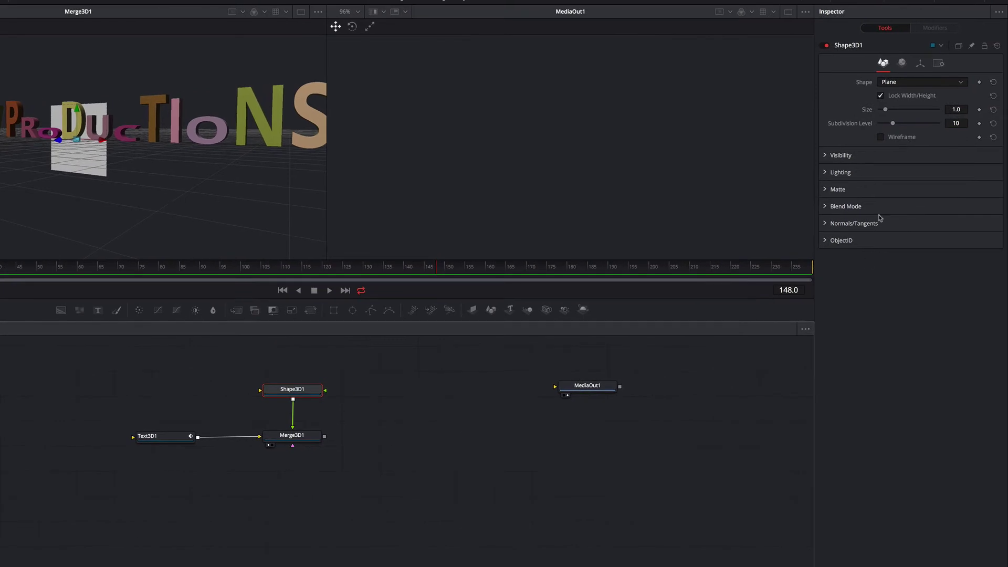
{"action": "left_click", "coordinate": [920, 64]}
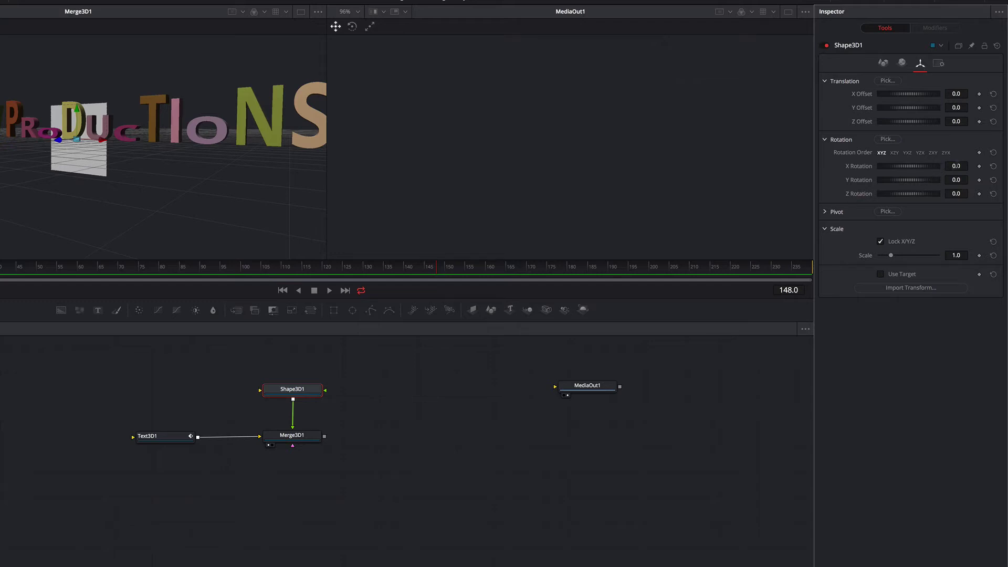
{"action": "left_click", "coordinate": [956, 166]}
{"action": "key", "text": "Tab"}
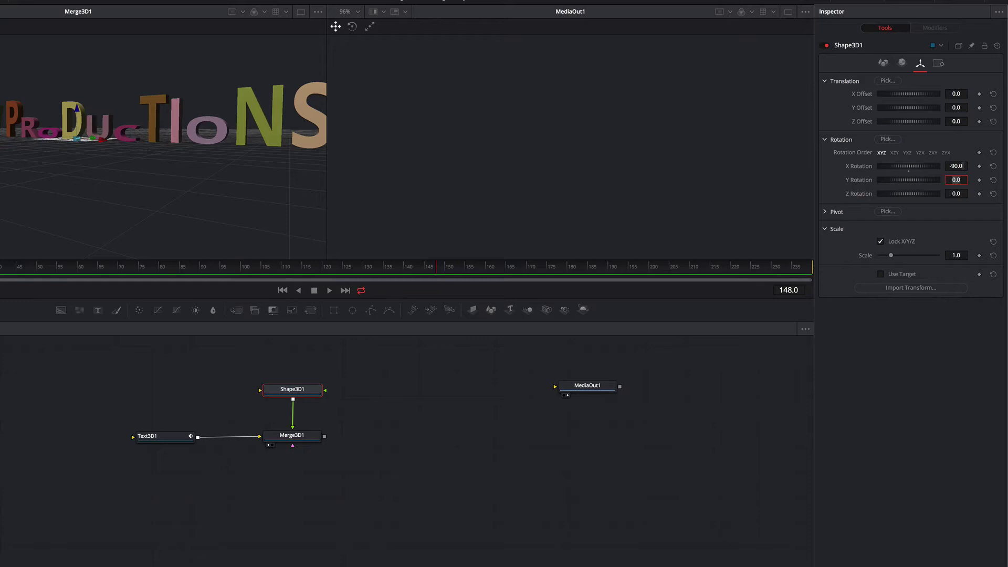
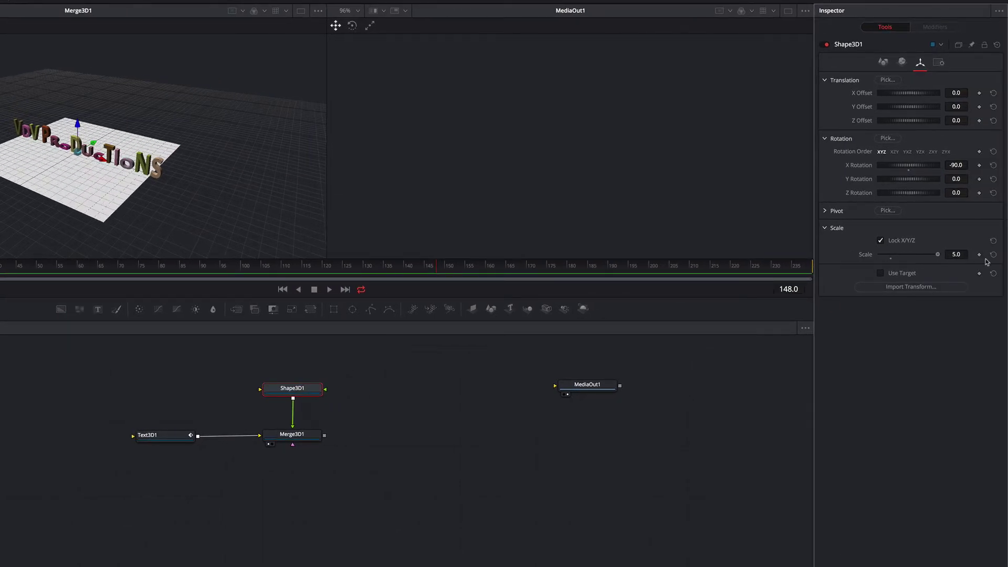
- Enlarge the Shape3D1 floor plane to a scale of 20 and check it around the text
{"action": "left_click", "coordinate": [961, 254]}
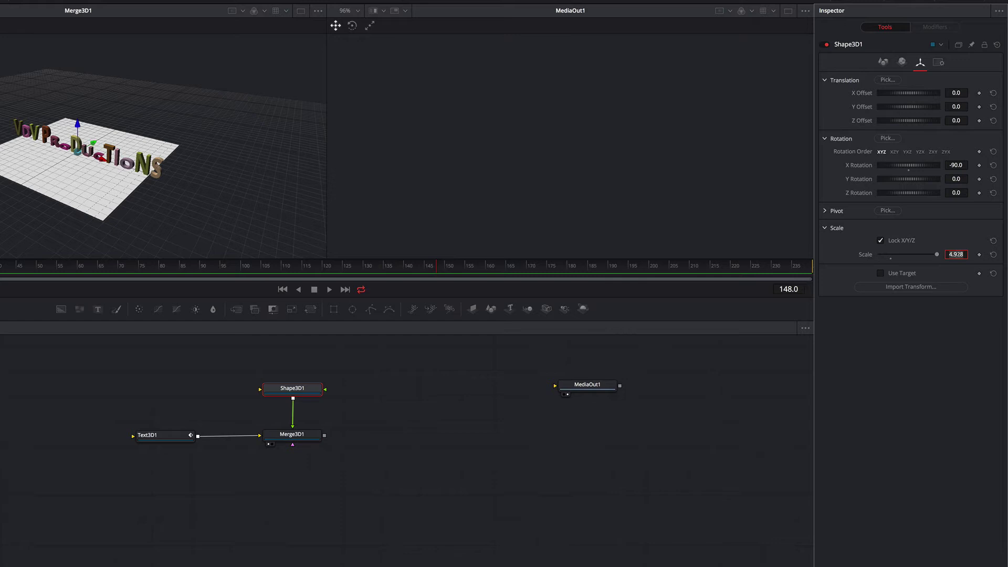
{"action": "type", "text": "100"}
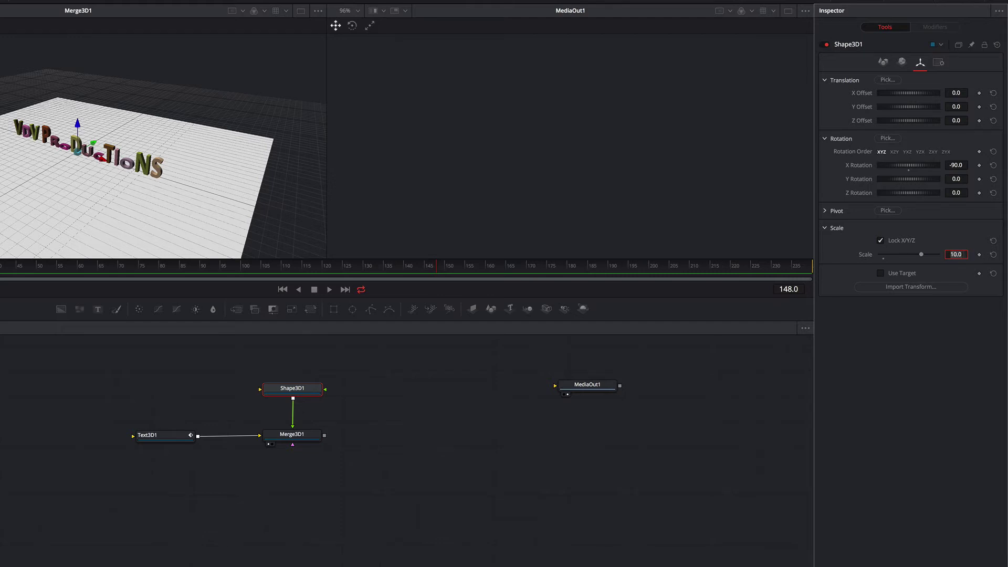
{"action": "type", "text": "0"}
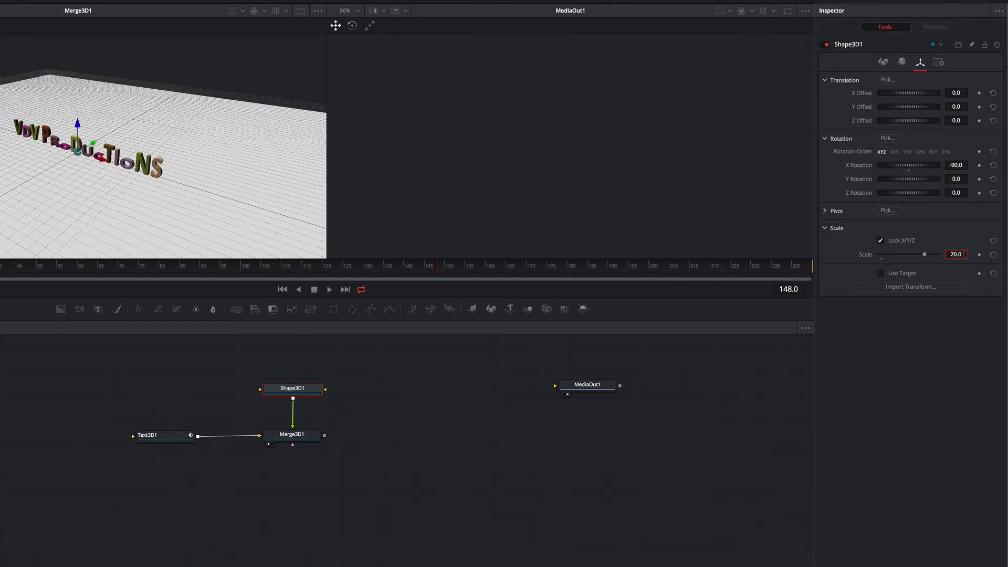
{"action": "scroll", "coordinate": [174, 176], "scroll_direction": "down", "scroll_amount": 5}
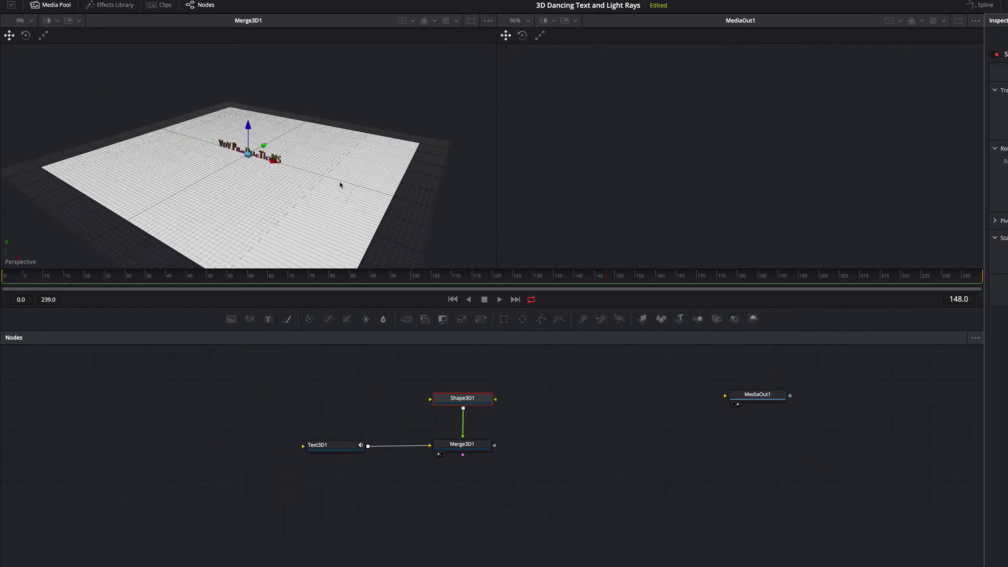
{"action": "left_click_drag", "start_coordinate": [302, 180], "coordinate": [300, 180]}
{"action": "scroll", "coordinate": [301, 178], "scroll_direction": "down", "scroll_amount": 2}
{"action": "scroll", "coordinate": [301, 165], "scroll_direction": "up", "scroll_amount": 5}
{"action": "scroll", "coordinate": [301, 167], "scroll_direction": "up", "scroll_amount": 2}
{"action": "scroll", "coordinate": [327, 172], "scroll_direction": "down", "scroll_amount": 3}
{"action": "left_click_drag", "start_coordinate": [327, 172], "coordinate": [327, 172]}
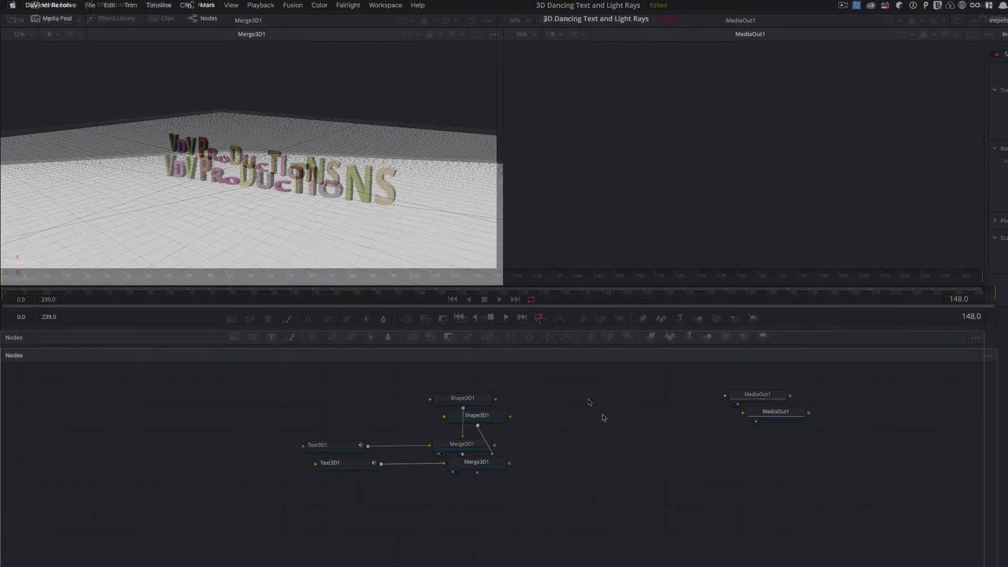
- Add a Spot Light node beside Shape3D1 and connect it to Merge3D1
{"action": "key", "text": "shift+space"}
{"action": "type", "text": "spot"}
{"action": "key", "text": "BackSpace"}
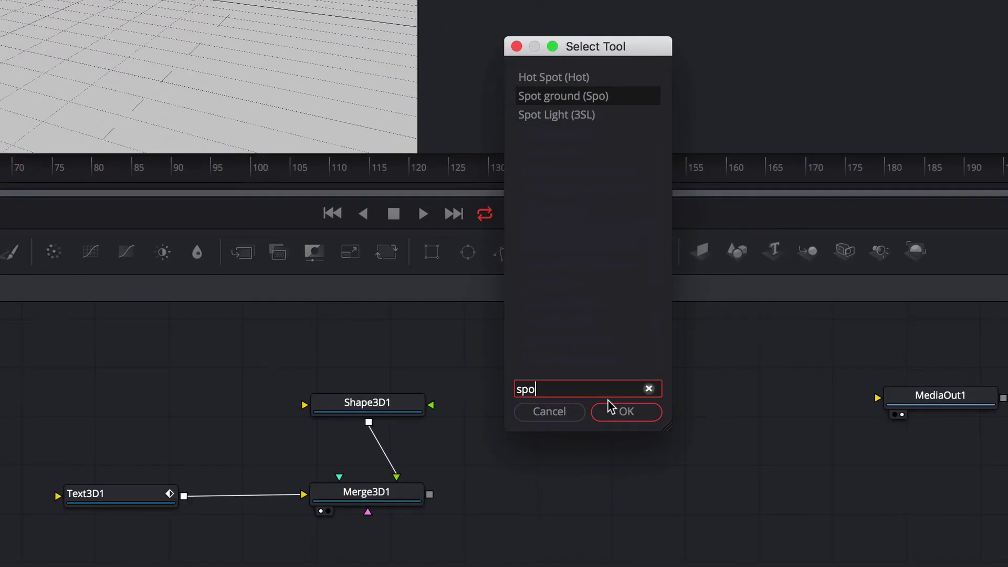
{"action": "key", "text": "Down"}
{"action": "left_click", "coordinate": [610, 409]}
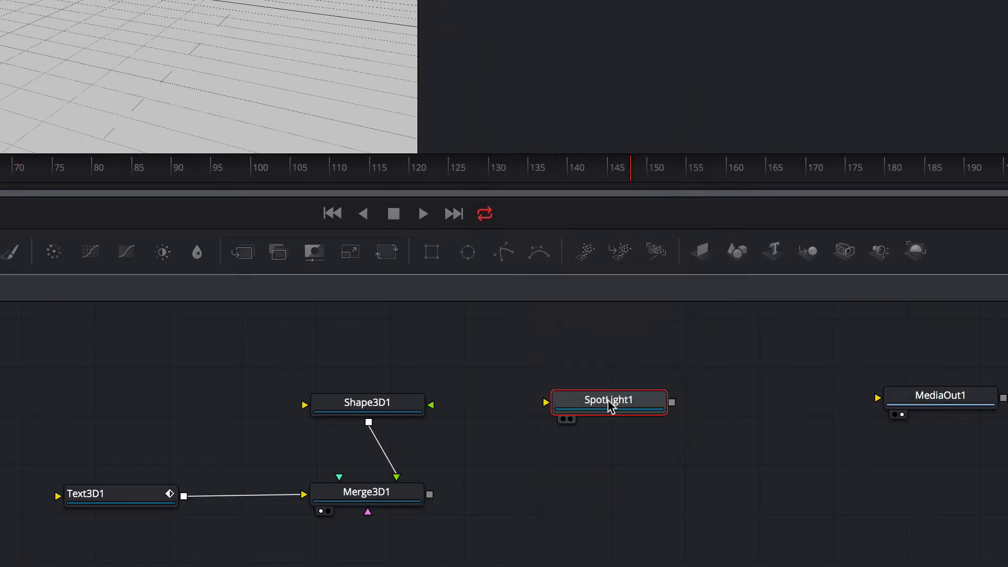
{"action": "left_click_drag", "start_coordinate": [654, 400], "coordinate": [428, 496]}
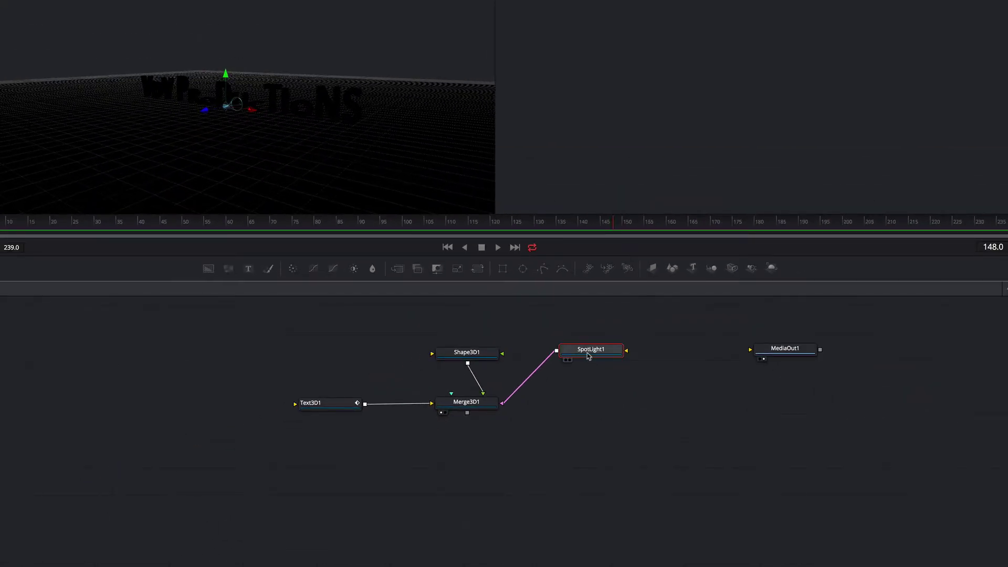
- Enable the target for SpotLight1 and move the light behind the text to a Z offset of about -6.5
{"action": "left_click", "coordinate": [1007, 3]}
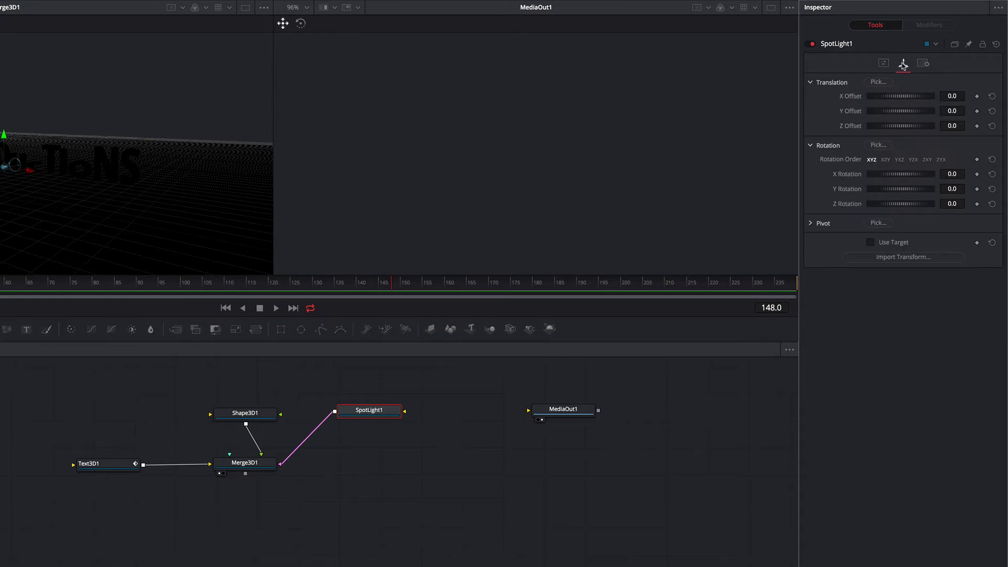
{"action": "left_click", "coordinate": [870, 242]}
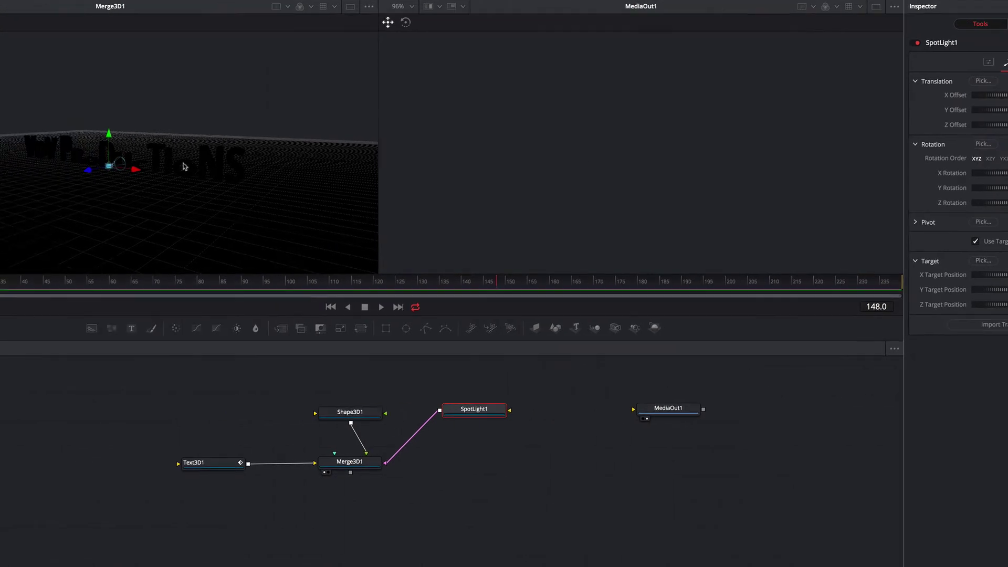
{"action": "left_click_drag", "start_coordinate": [276, 166], "coordinate": [349, 128]}
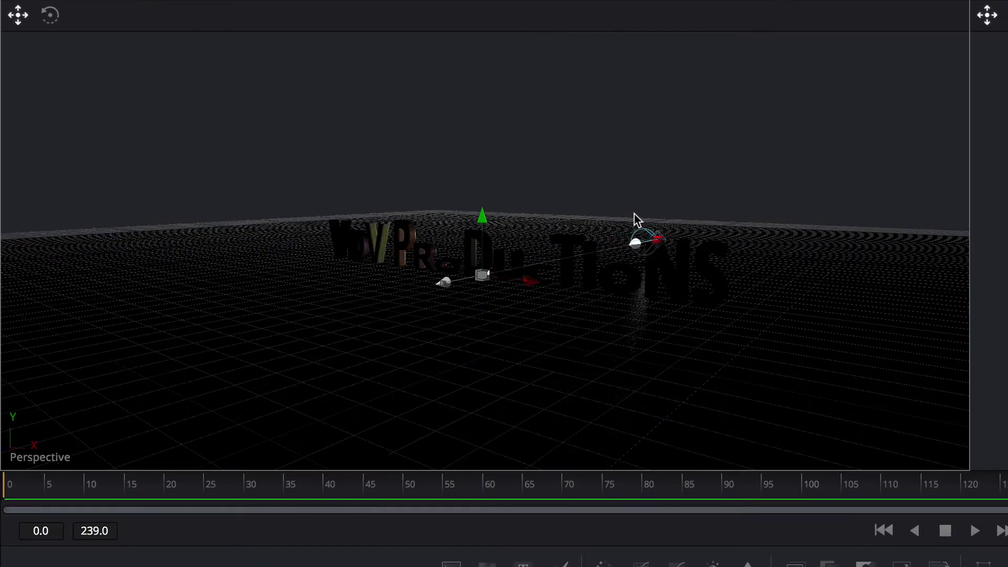
{"action": "left_click_drag", "start_coordinate": [637, 220], "coordinate": [637, 231]}
{"action": "left_click_drag", "start_coordinate": [652, 270], "coordinate": [636, 271]}
- Raise SpotLight1 above the height of the text so it shines down onto the floor
{"action": "scroll", "coordinate": [633, 265], "scroll_direction": "down", "scroll_amount": 6}
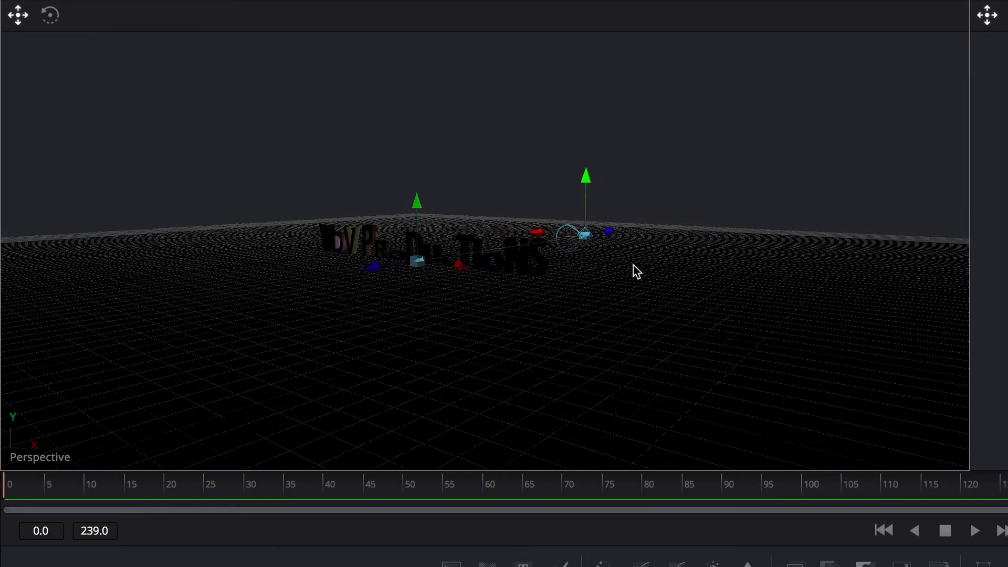
{"action": "scroll", "coordinate": [633, 265], "scroll_direction": "up", "scroll_amount": 7}
{"action": "scroll", "coordinate": [633, 265], "scroll_direction": "up", "scroll_amount": 5}
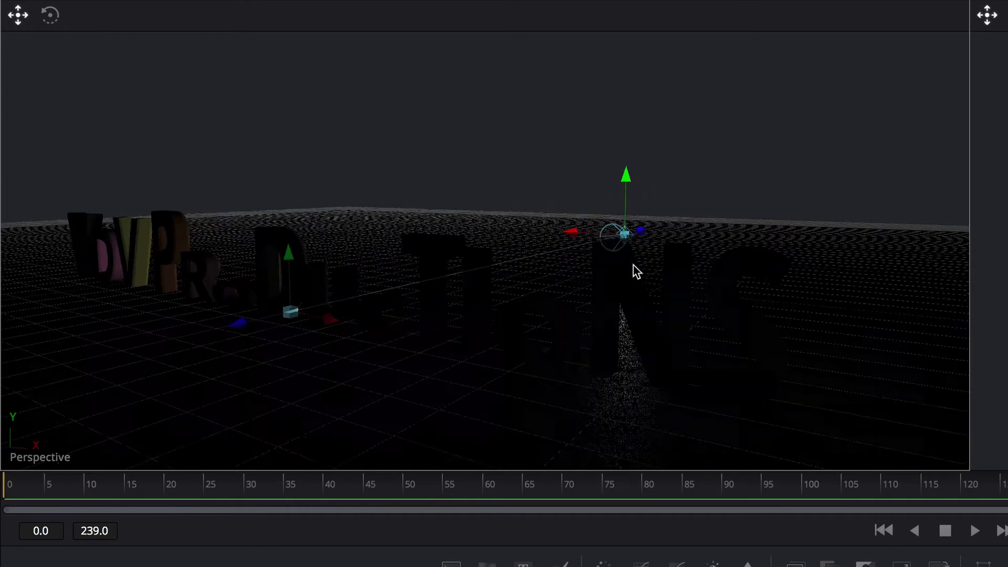
{"action": "scroll", "coordinate": [633, 265], "scroll_direction": "up", "scroll_amount": 2}
{"action": "scroll", "coordinate": [677, 192], "scroll_direction": "up", "scroll_amount": 2}
{"action": "left_click_drag", "start_coordinate": [665, 182], "coordinate": [652, 100]}
- Turn on shadows in the 3D viewer and lower SpotLight1 slightly to a Y offset of about 0.99
{"action": "right_click", "coordinate": [701, 177]}
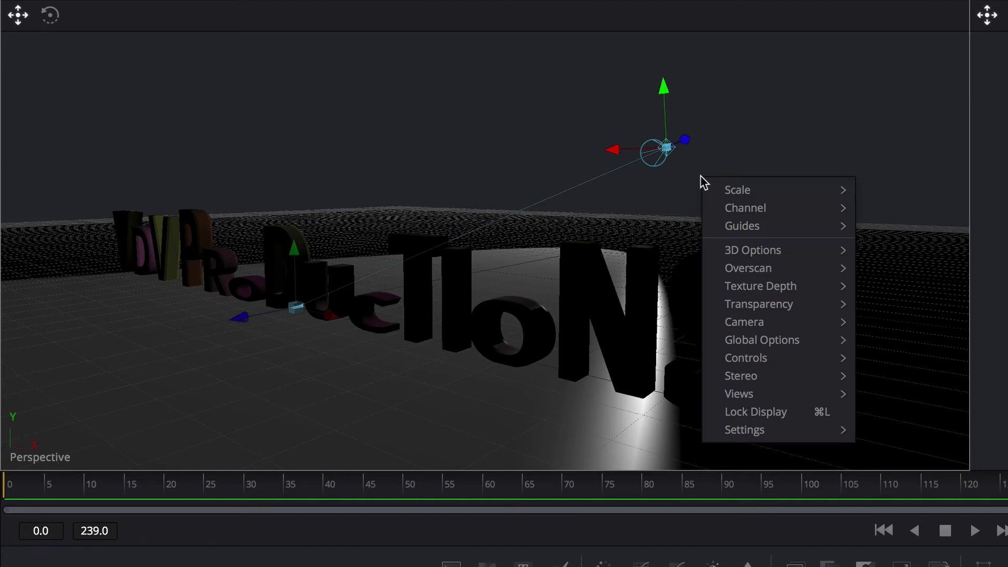
{"action": "mouse_move", "coordinate": [715, 233]}
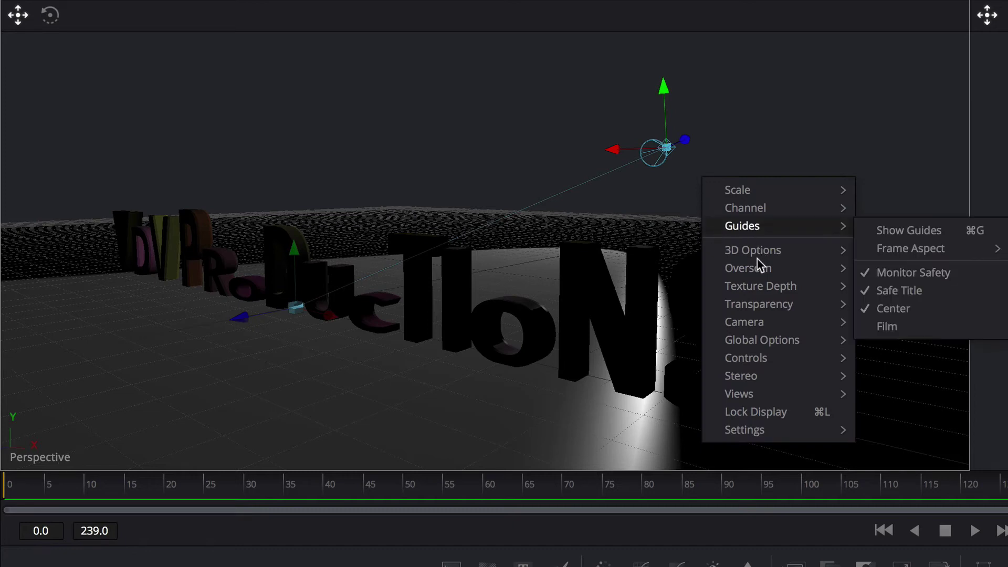
{"action": "mouse_move", "coordinate": [776, 250]}
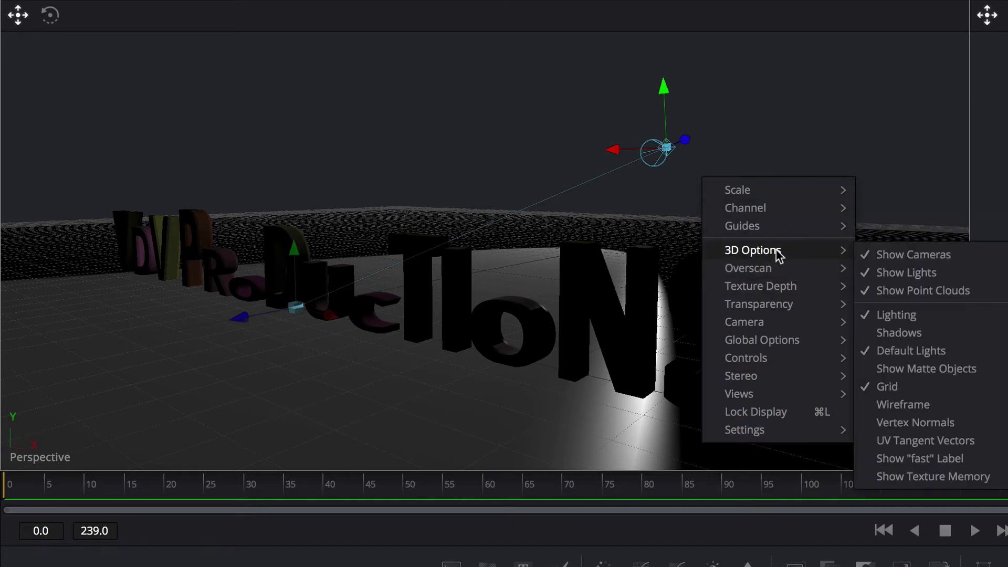
{"action": "left_click", "coordinate": [920, 333]}
{"action": "mouse_move", "coordinate": [687, 212]}
{"action": "left_mouse_down"}
{"action": "mouse_move", "coordinate": [664, 237]}
{"action": "mouse_move", "coordinate": [682, 223]}
{"action": "left_mouse_up"}
{"action": "left_click_drag", "start_coordinate": [663, 73], "coordinate": [662, 90]}
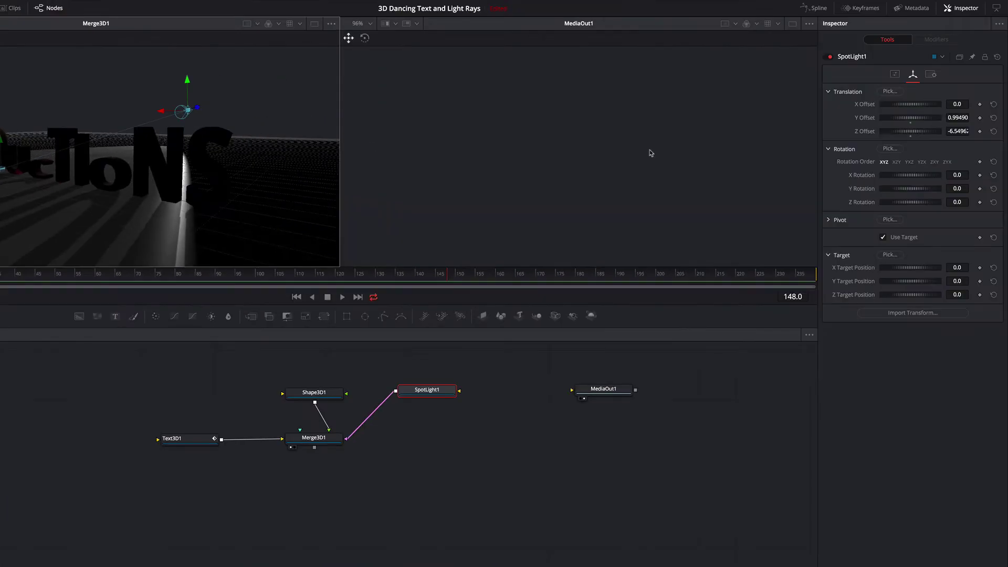
- Widen SpotLight1's cone angle to about 62.4 and look at the lit text from the front
{"action": "left_click", "coordinate": [896, 75]}
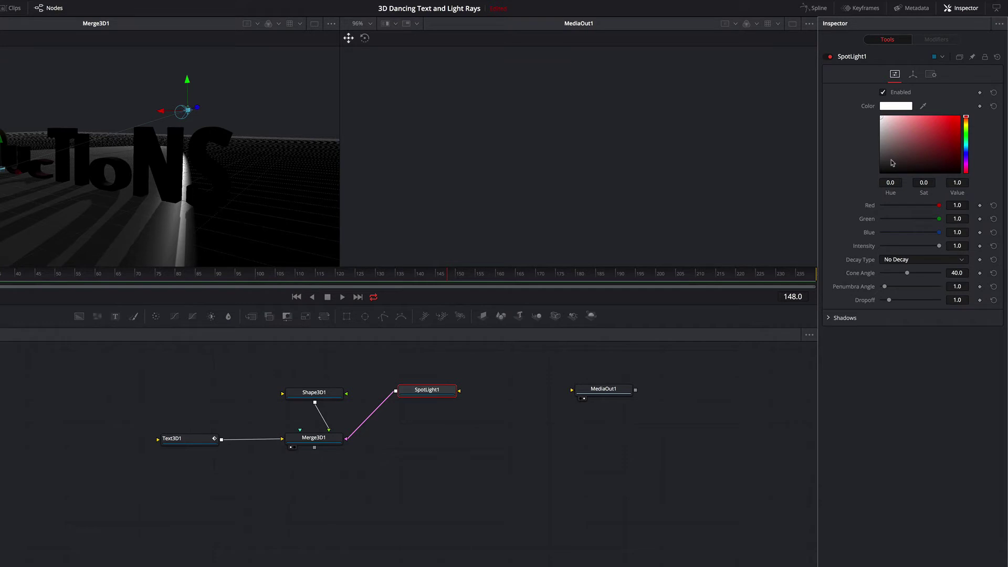
{"action": "left_click_drag", "start_coordinate": [908, 273], "coordinate": [923, 274]}
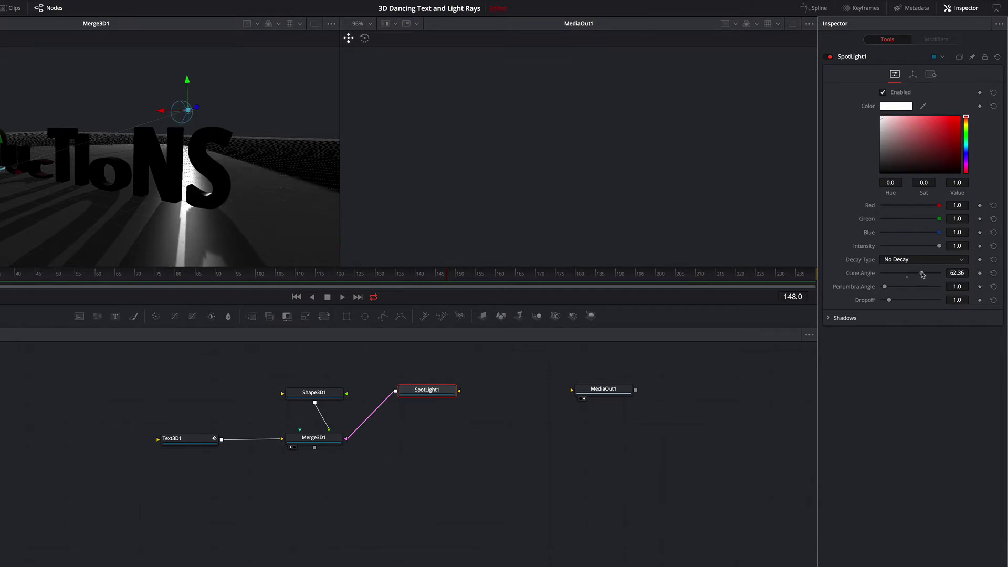
{"action": "left_click_drag", "start_coordinate": [193, 196], "coordinate": [168, 185]}
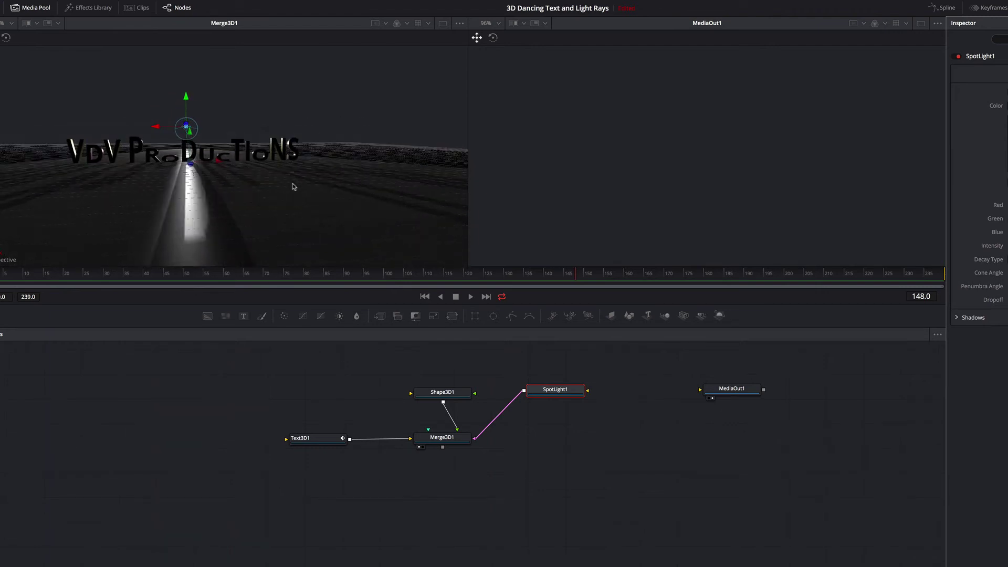
- Add a Camera 3D node, connect it to Merge3D1 and place it below that node
{"action": "left_click", "coordinate": [575, 446]}
{"action": "key", "text": "shift+space"}
{"action": "type", "text": "c"}
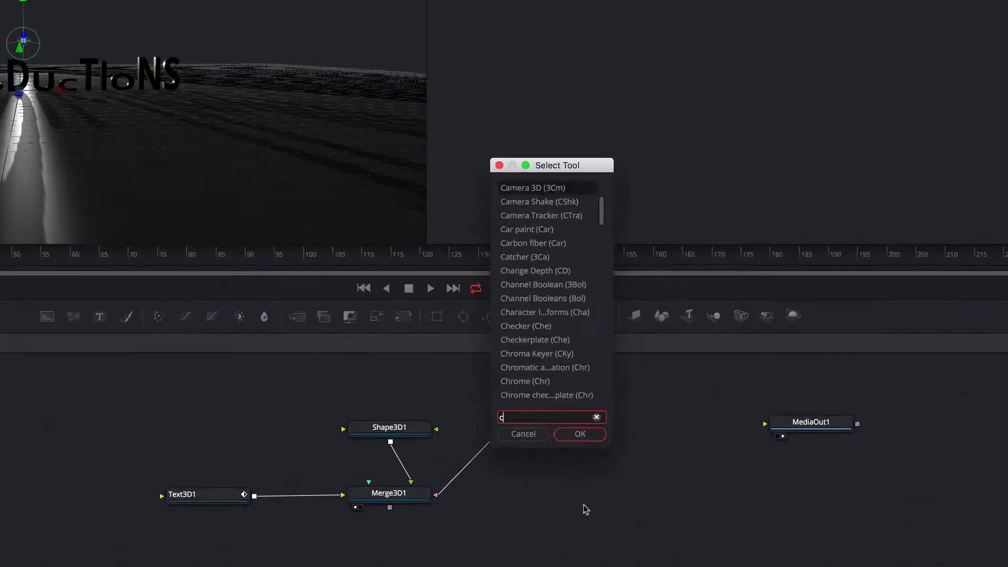
{"action": "type", "text": "ame"}
{"action": "left_click", "coordinate": [546, 212]}
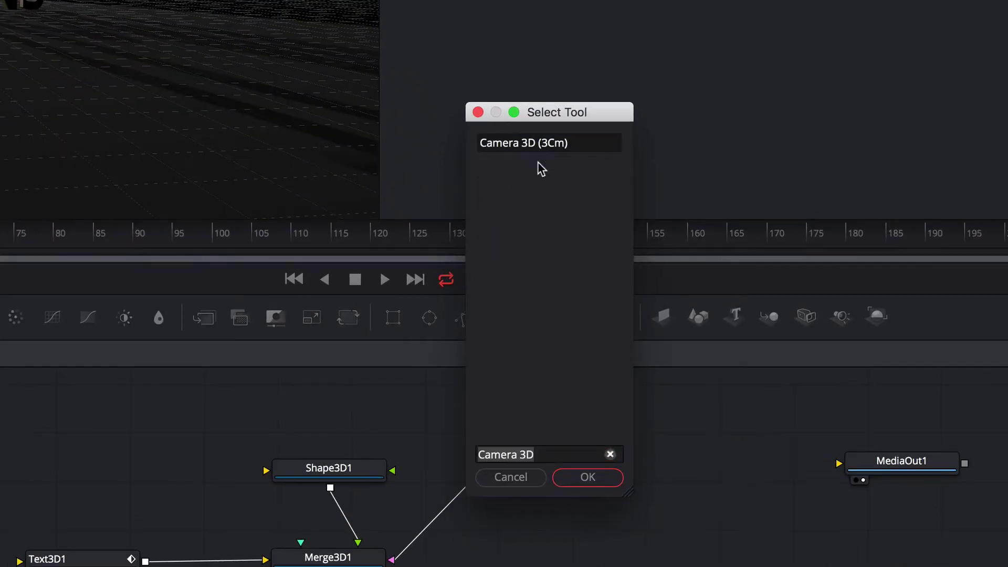
{"action": "left_click", "coordinate": [583, 478]}
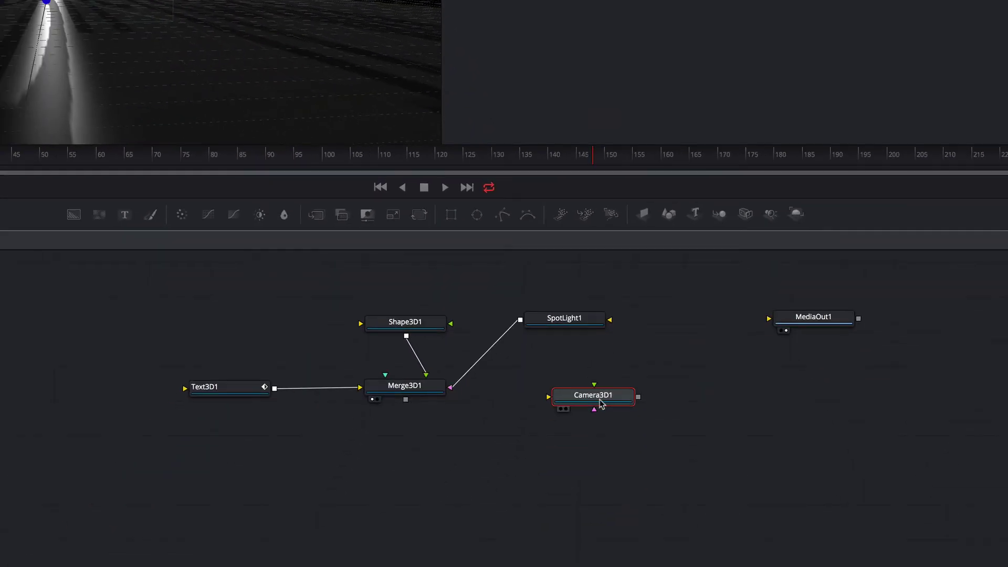
{"action": "left_click_drag", "start_coordinate": [601, 403], "coordinate": [410, 402]}
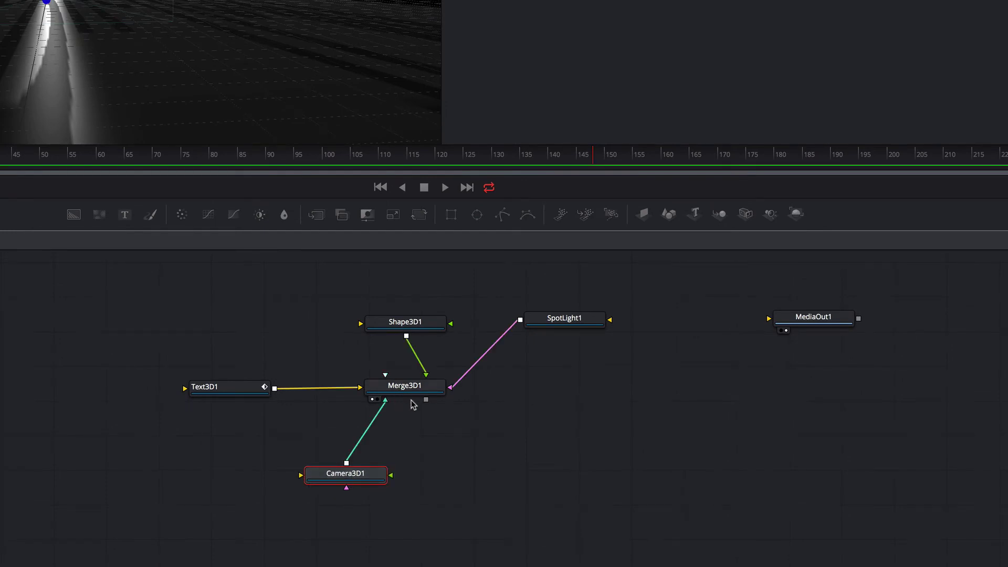
{"action": "left_click_drag", "start_coordinate": [344, 473], "coordinate": [330, 472]}
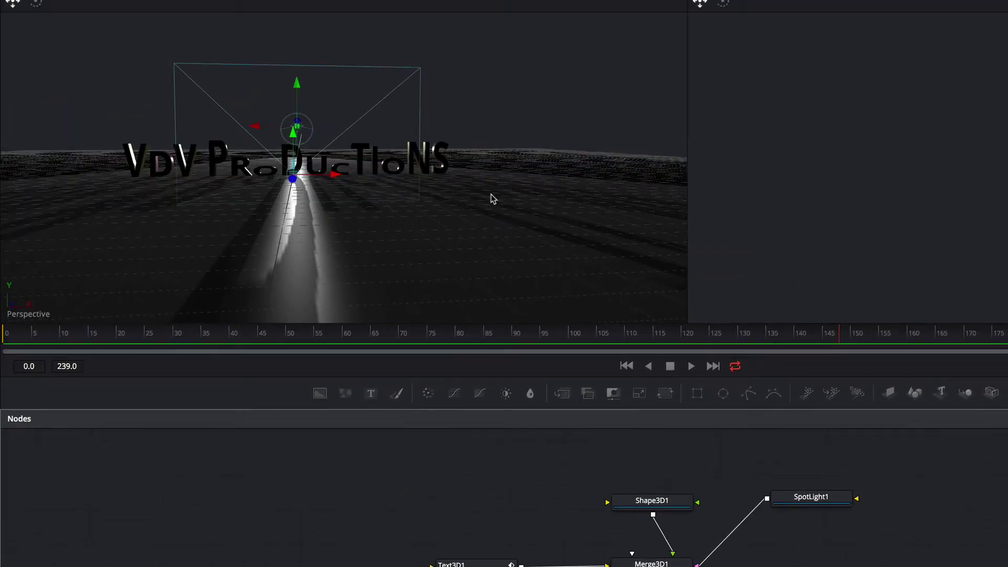
- Pull Camera3D1 back in front of the text and raise it above the floor
{"action": "left_click_drag", "start_coordinate": [491, 194], "coordinate": [492, 199]}
{"action": "left_click_drag", "start_coordinate": [273, 179], "coordinate": [115, 282]}
{"action": "left_click_drag", "start_coordinate": [289, 237], "coordinate": [289, 237]}
{"action": "left_click_drag", "start_coordinate": [250, 193], "coordinate": [175, 225]}
{"action": "left_click_drag", "start_coordinate": [196, 184], "coordinate": [198, 167]}
{"action": "left_click_drag", "start_coordinate": [229, 209], "coordinate": [229, 209]}
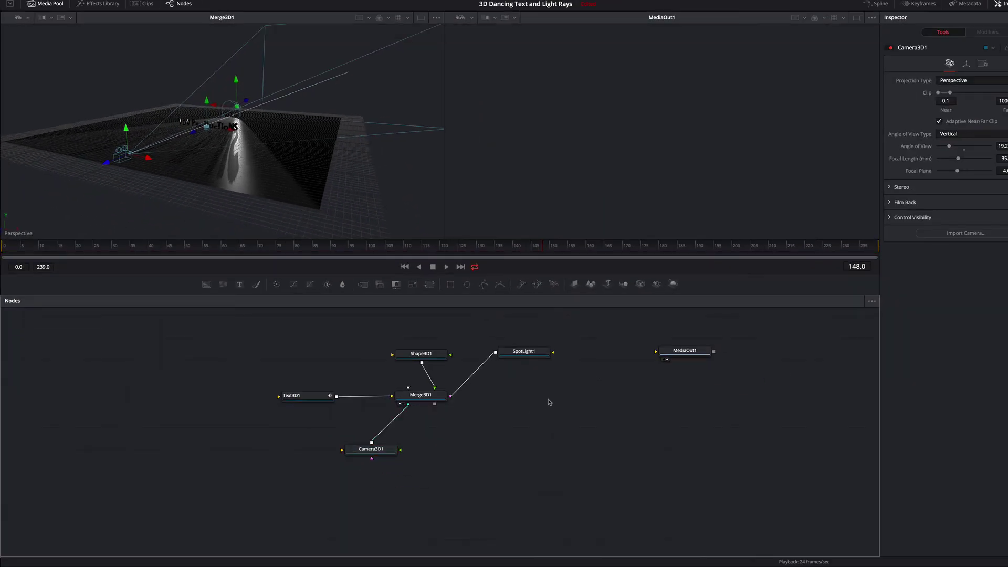
- Add a Renderer 3D node, feed it from Merge3D1 and show it in the second viewer
{"action": "key", "text": "shift+space"}
{"action": "type", "text": "rend"}
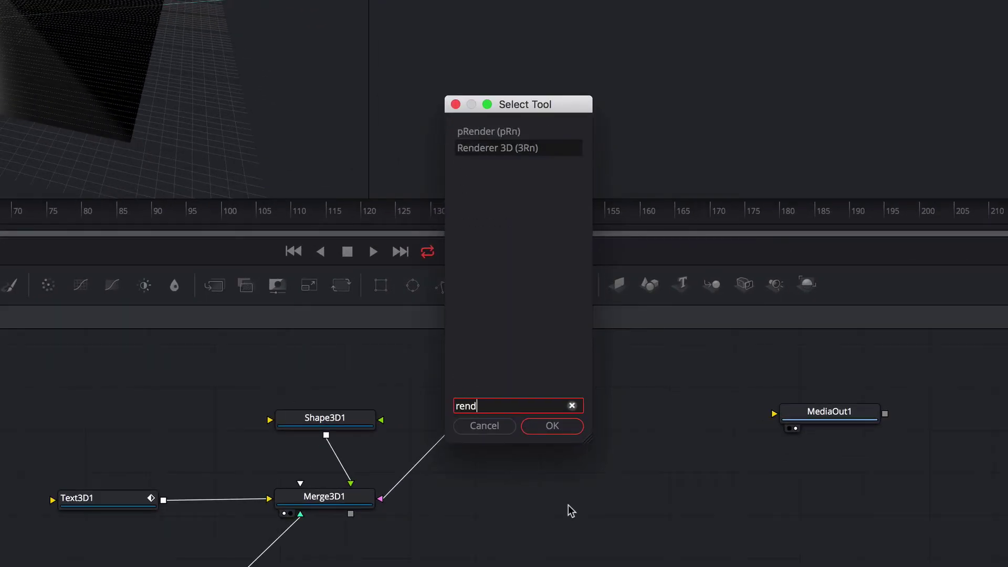
{"action": "left_click", "coordinate": [508, 148]}
{"action": "left_click", "coordinate": [559, 436]}
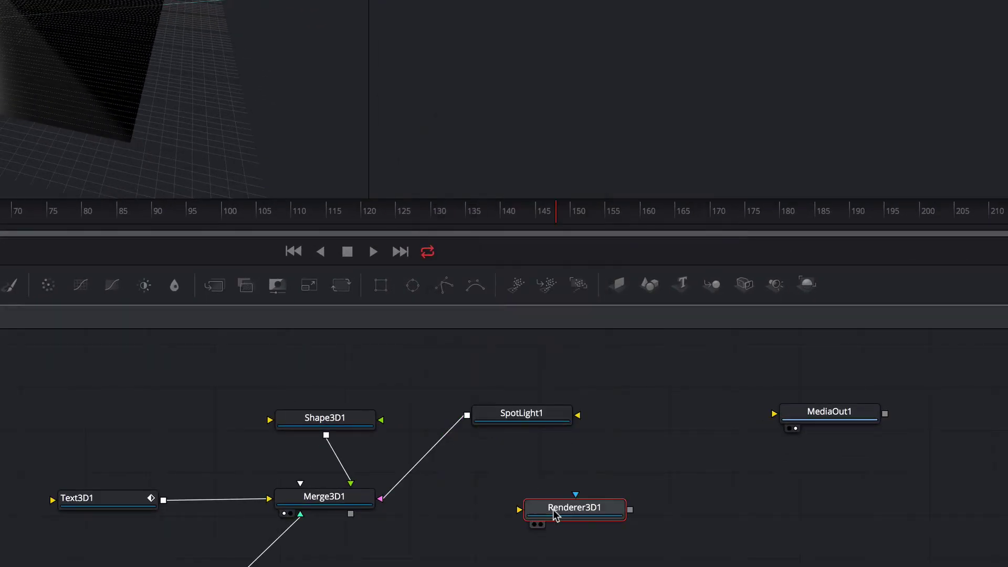
{"action": "left_click_drag", "start_coordinate": [351, 514], "coordinate": [554, 514]}
{"action": "key", "text": "2"}
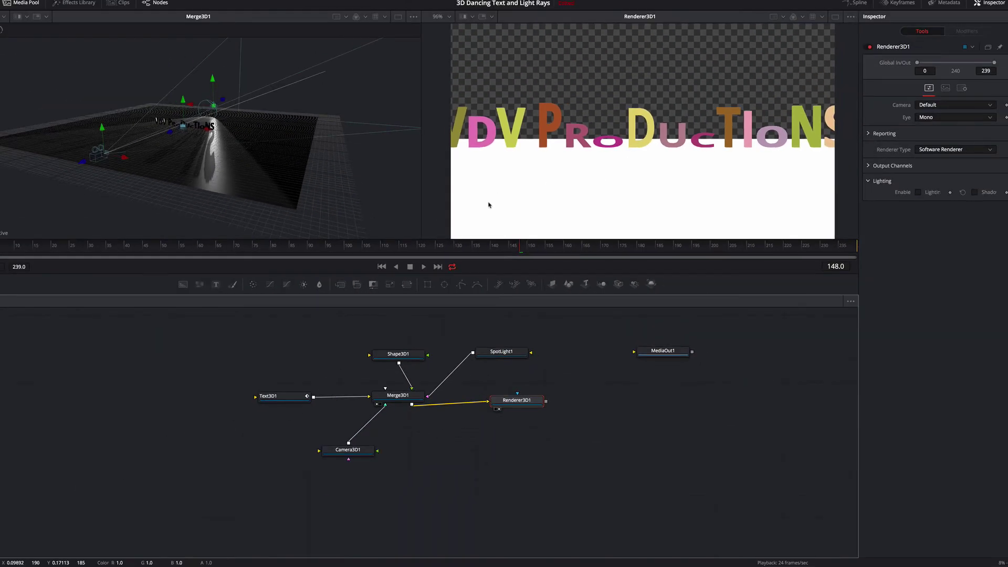
- Reposition Camera3D1 farther back and slightly higher so the whole text fits the frame, with Use Target enabled
{"action": "left_click_drag", "start_coordinate": [86, 160], "coordinate": [61, 166]}
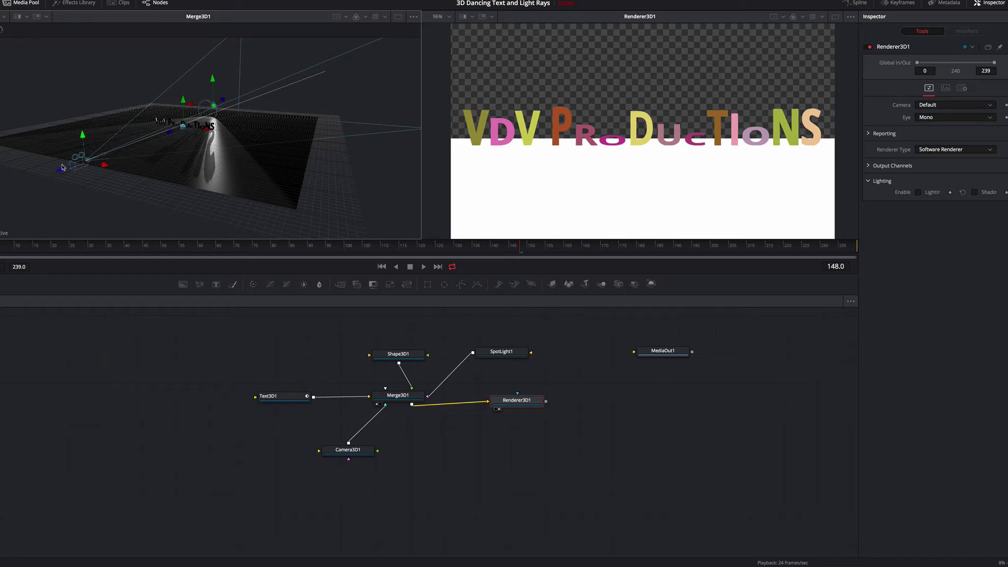
{"action": "left_click", "coordinate": [354, 452]}
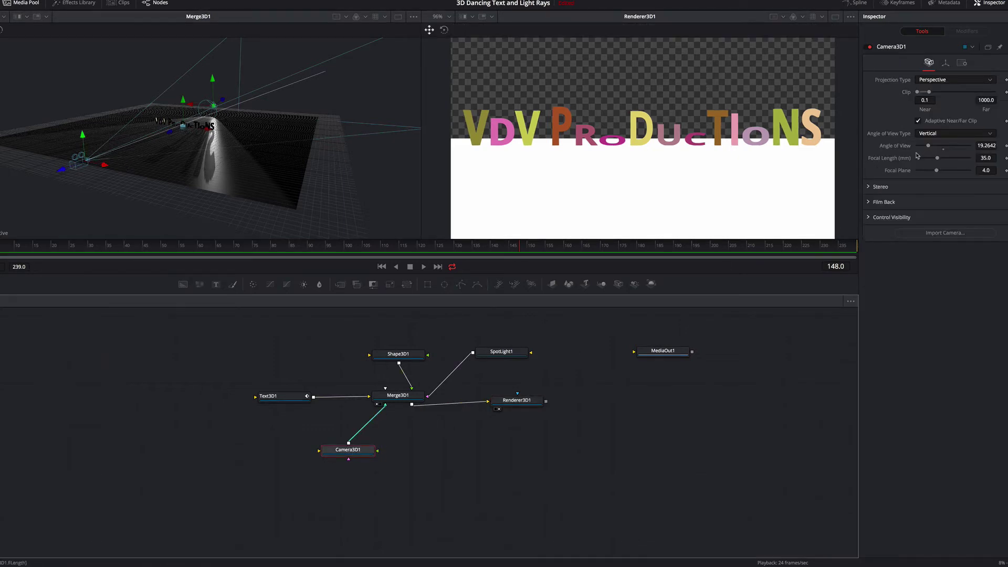
{"action": "left_click", "coordinate": [945, 63]}
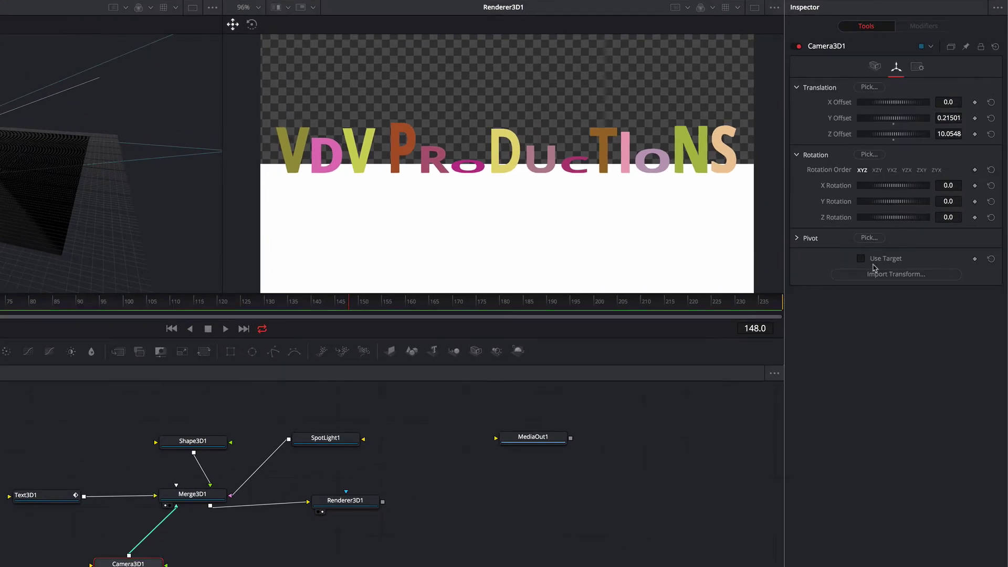
{"action": "left_click", "coordinate": [861, 258]}
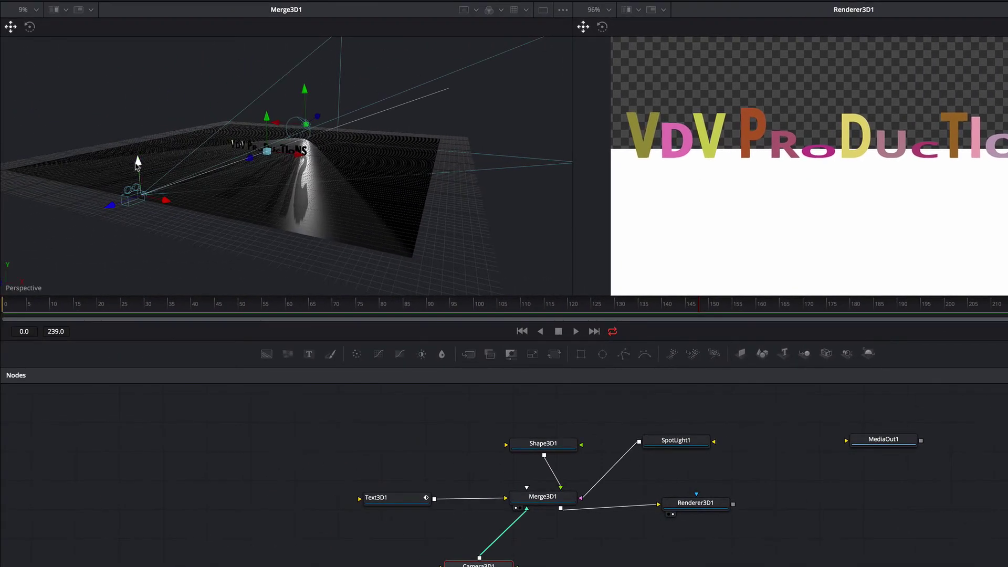
{"action": "left_click", "coordinate": [138, 161]}
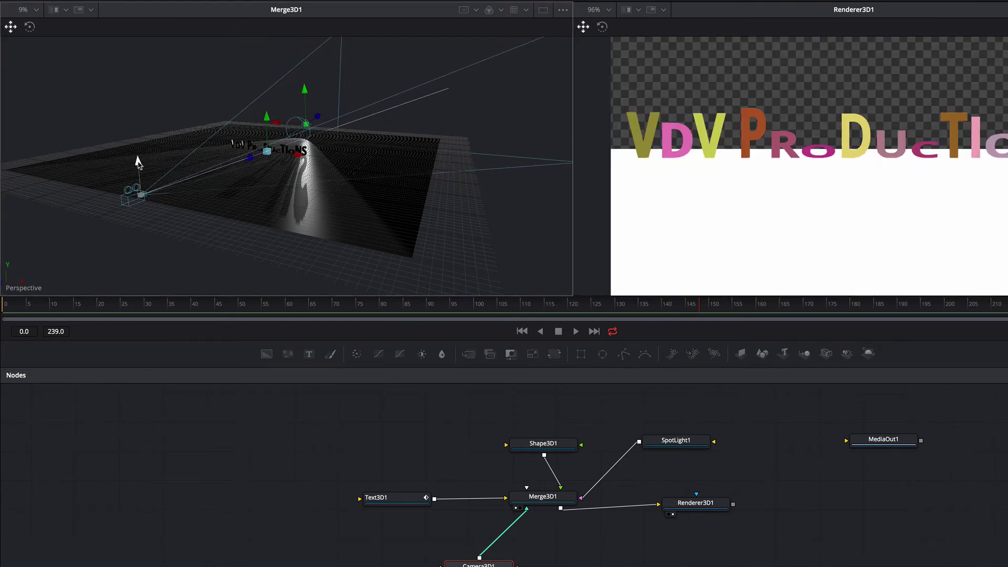
{"action": "left_click_drag", "start_coordinate": [137, 161], "coordinate": [139, 158]}
- Enable lighting and shadows in the Renderer3D1 node
{"action": "left_click", "coordinate": [694, 509]}
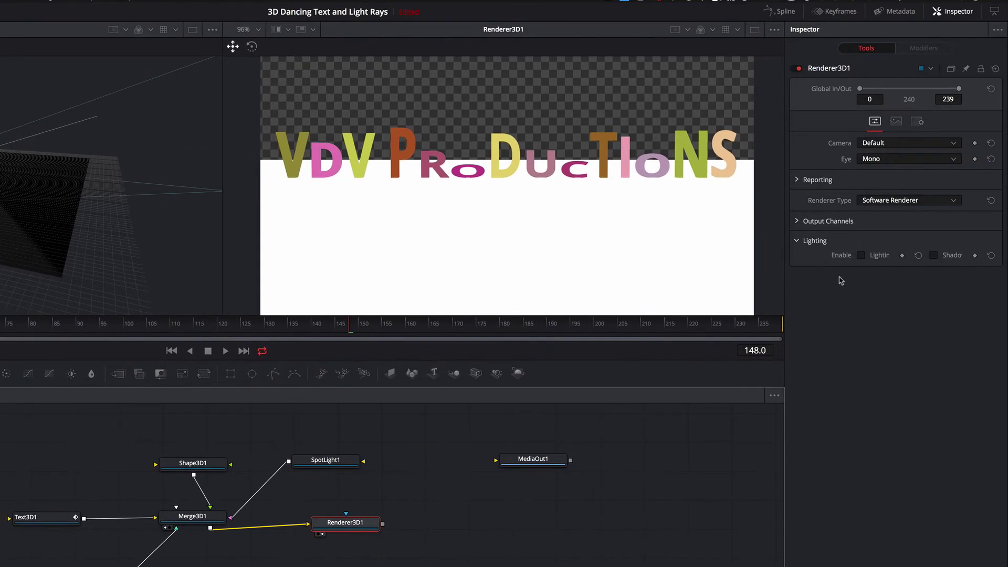
{"action": "left_click", "coordinate": [861, 256]}
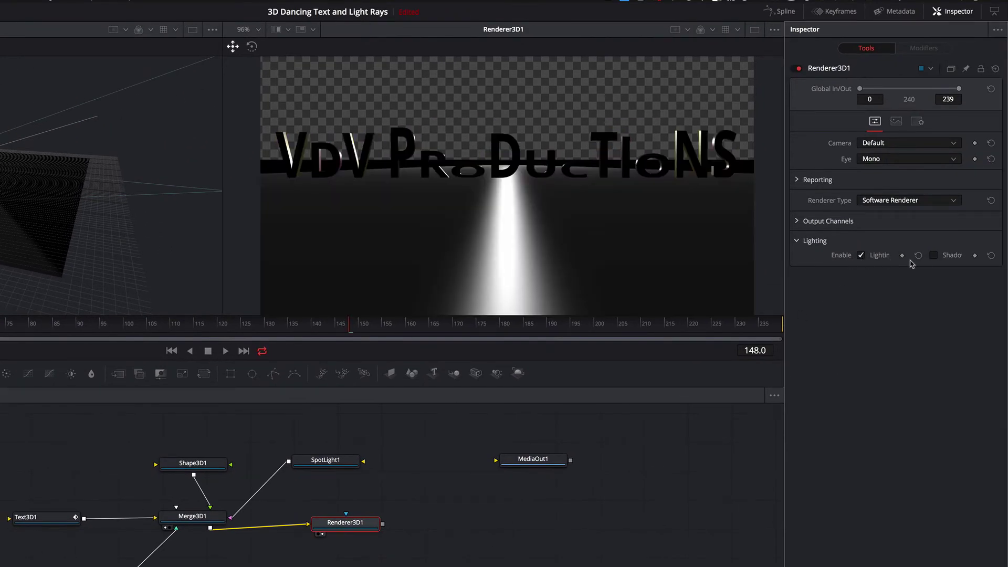
{"action": "left_click", "coordinate": [934, 256]}
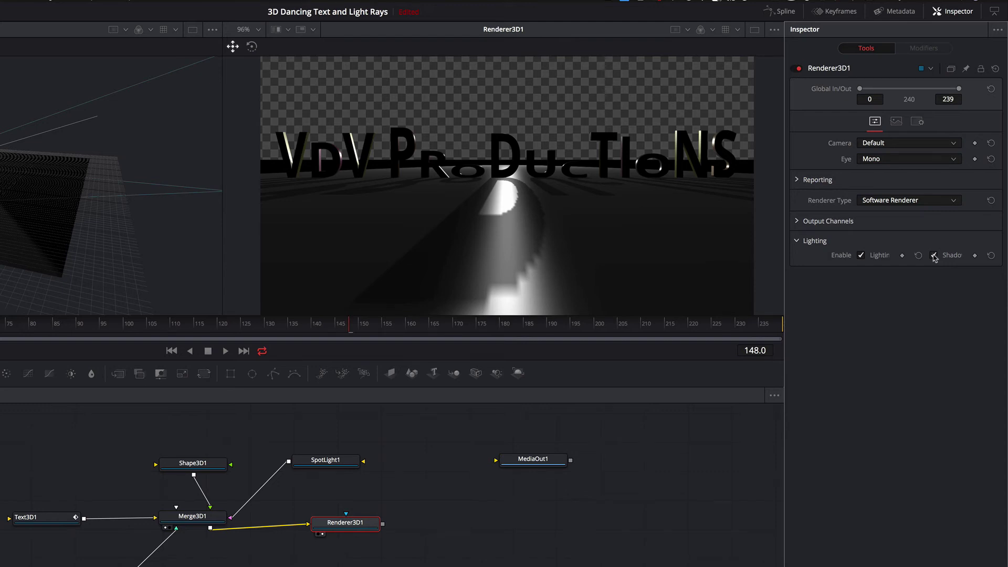
- Turn off Receives Lighting in the material settings of the Shape3D1 floor plane
{"action": "left_click", "coordinate": [191, 467]}
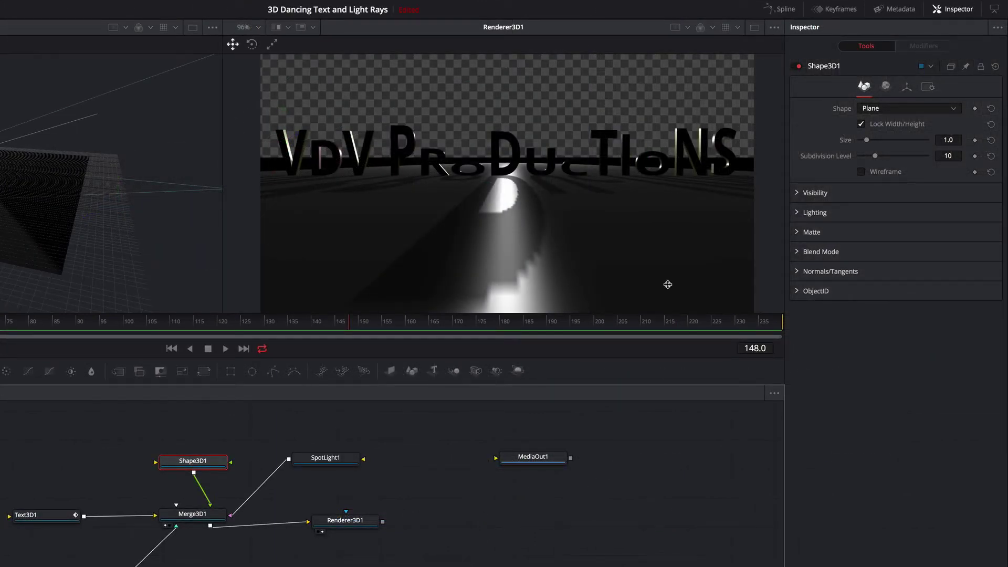
{"action": "left_click", "coordinate": [797, 213]}
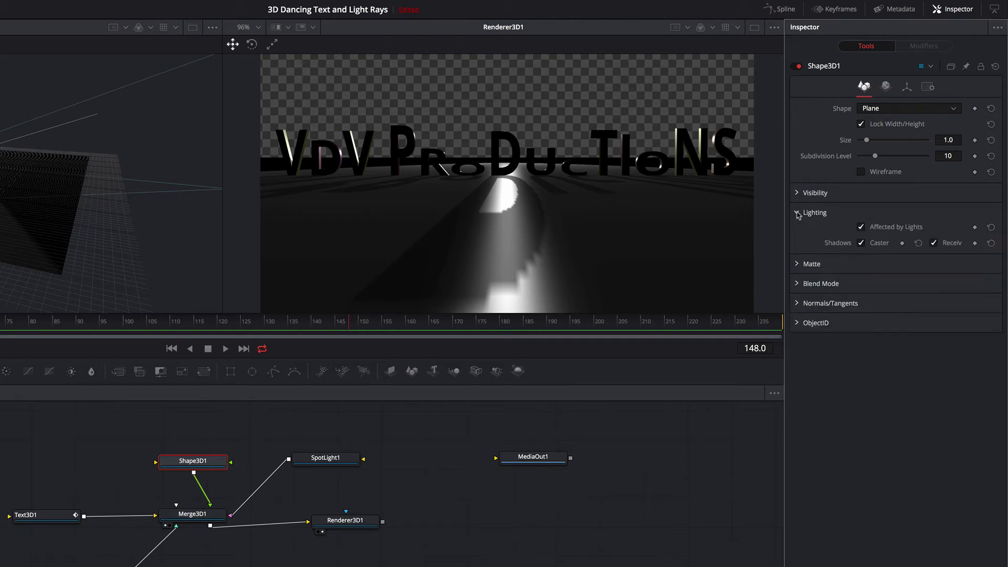
{"action": "left_click", "coordinate": [798, 213]}
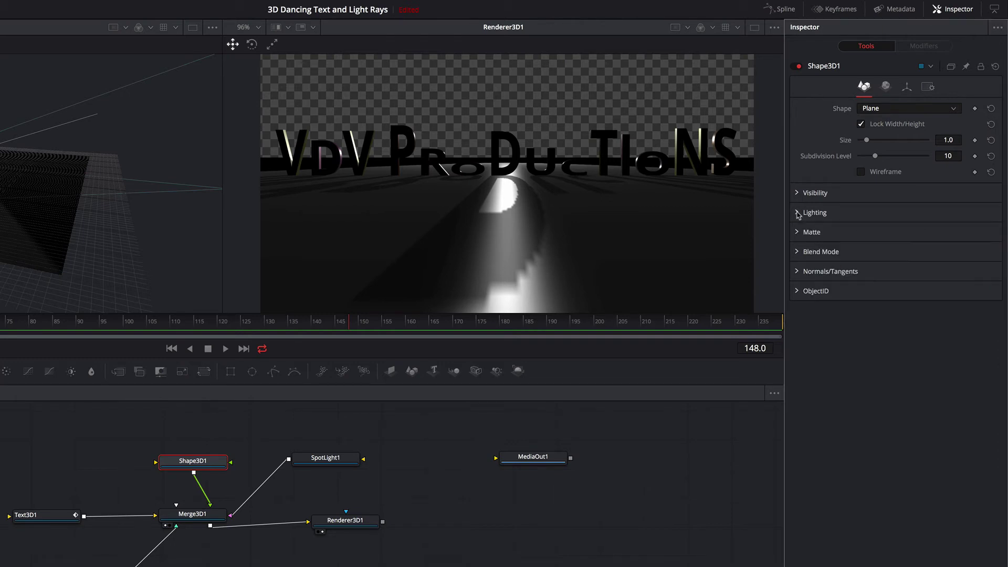
{"action": "left_click", "coordinate": [885, 87]}
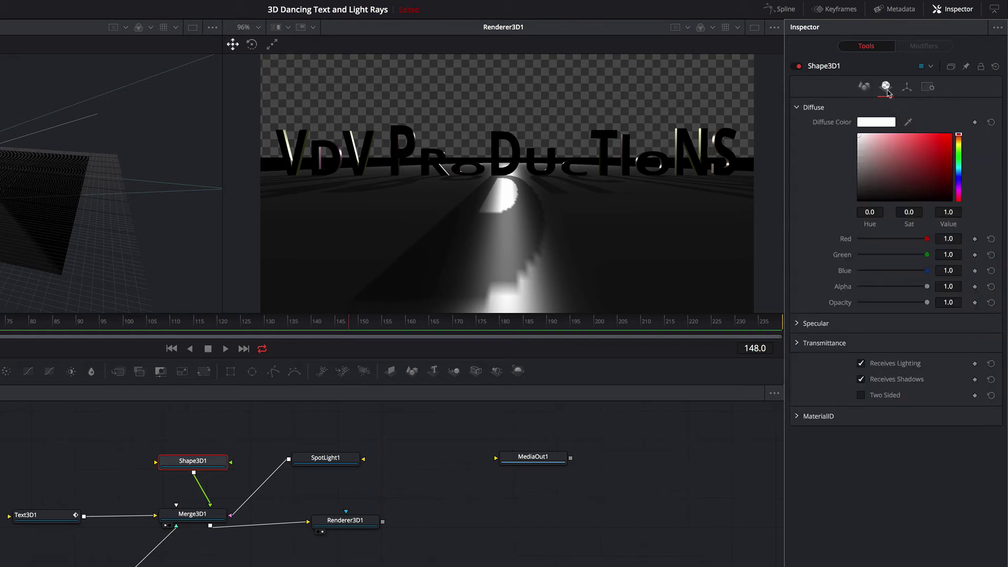
{"action": "left_click", "coordinate": [861, 364]}
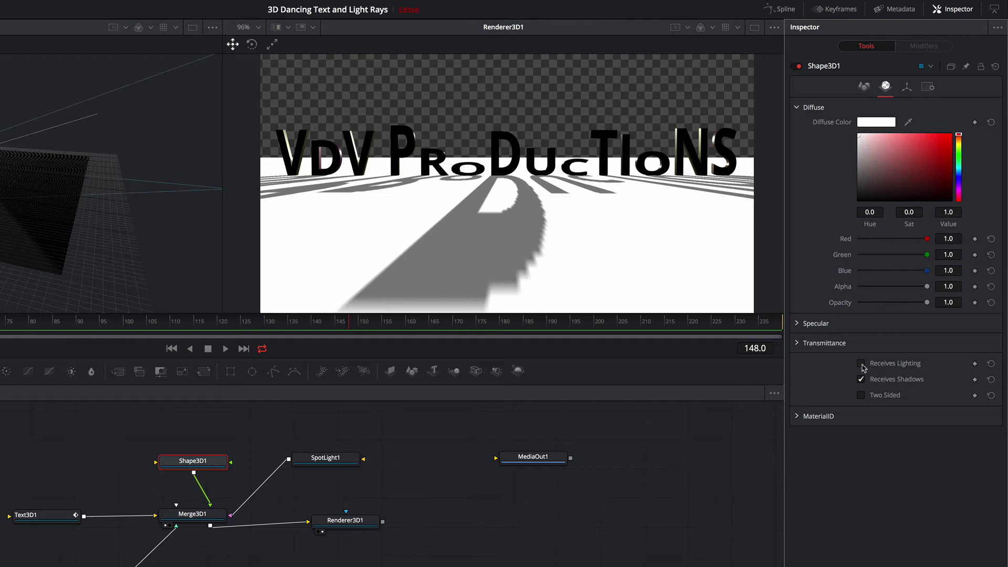
- Raise the shadow density of SpotLight1 to about 0.835
{"action": "left_click", "coordinate": [324, 461]}
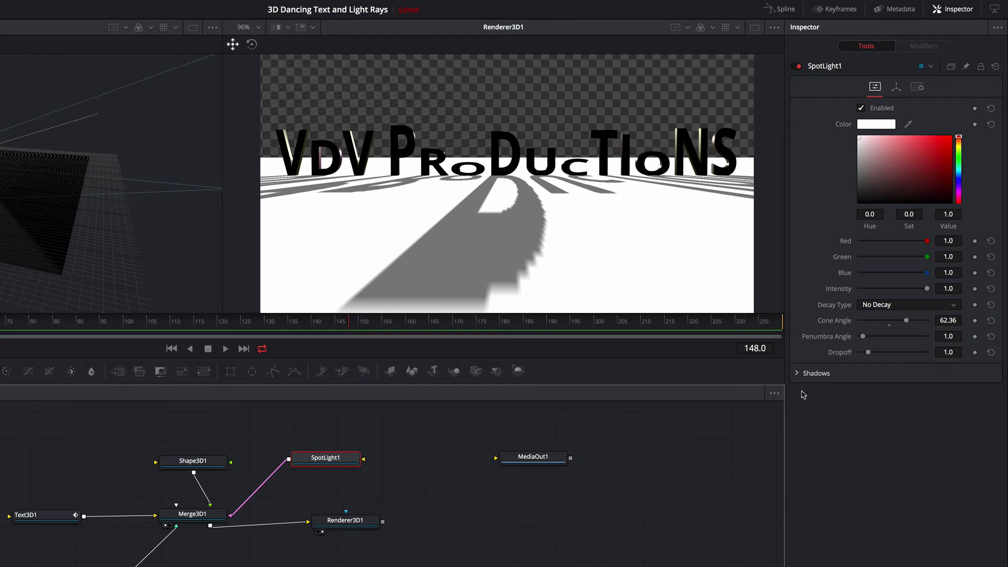
{"action": "left_click", "coordinate": [797, 373]}
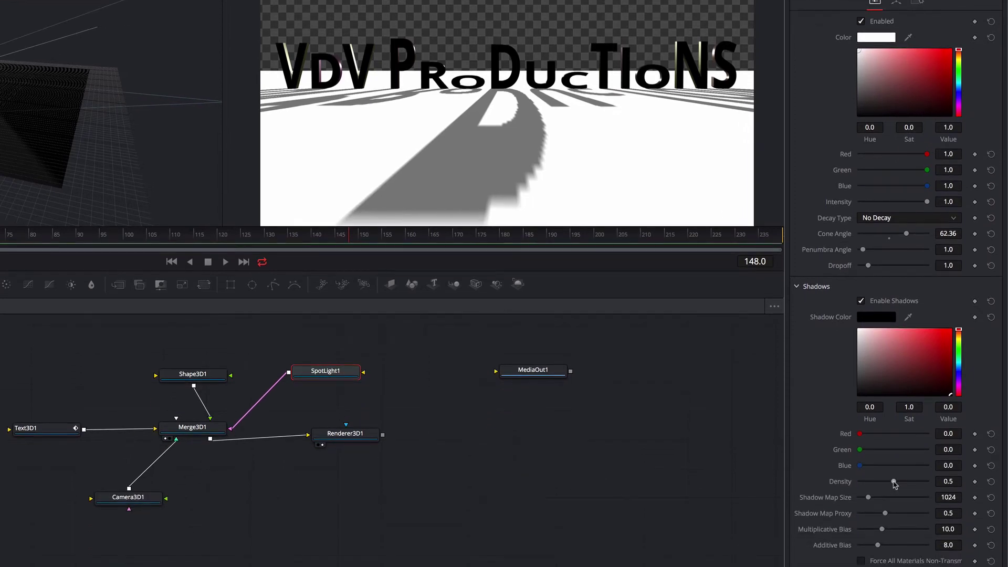
{"action": "left_click_drag", "start_coordinate": [891, 481], "coordinate": [916, 481]}
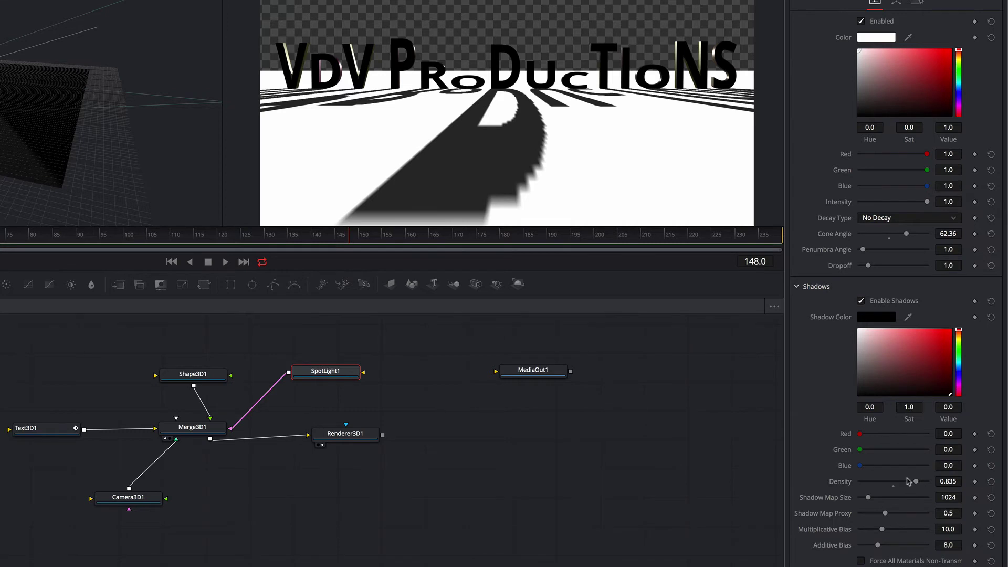
- Soften SpotLight1's shadows with Variable softness and adjusted spread and filter size, and play the animation to check them
{"action": "left_click", "coordinate": [952, 513]}
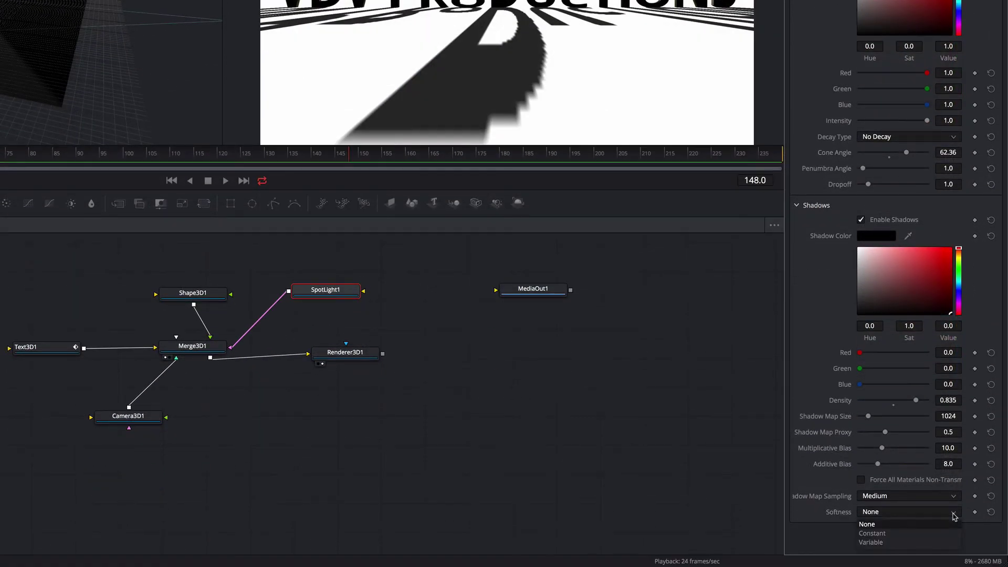
{"action": "left_click", "coordinate": [888, 544]}
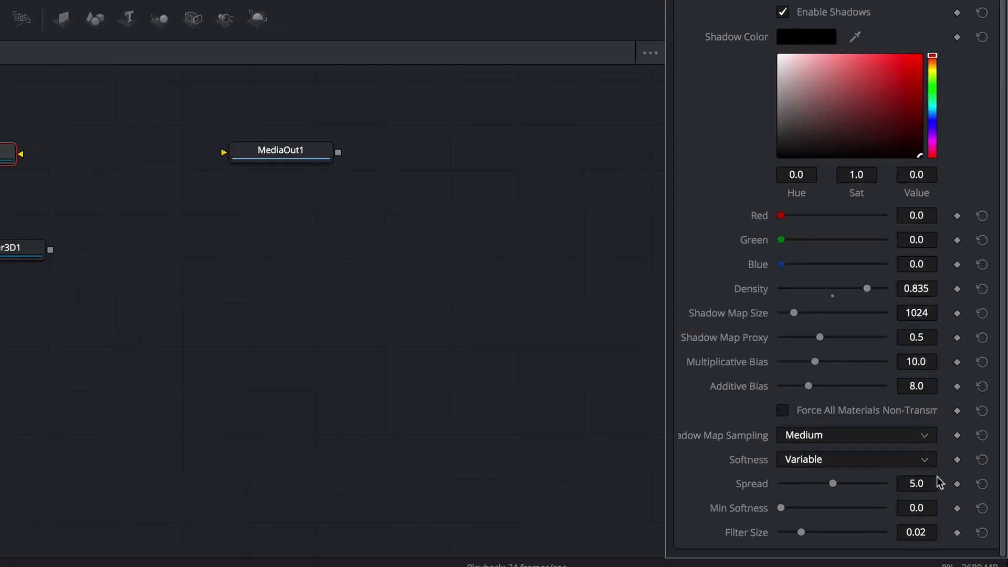
{"action": "left_click", "coordinate": [951, 498]}
{"action": "type", "text": "1"}
{"action": "key", "text": "Tab"}
{"action": "left_click", "coordinate": [927, 535]}
{"action": "key", "text": "BackSpace"}
{"action": "type", "text": "1"}
{"action": "key", "text": "Return"}
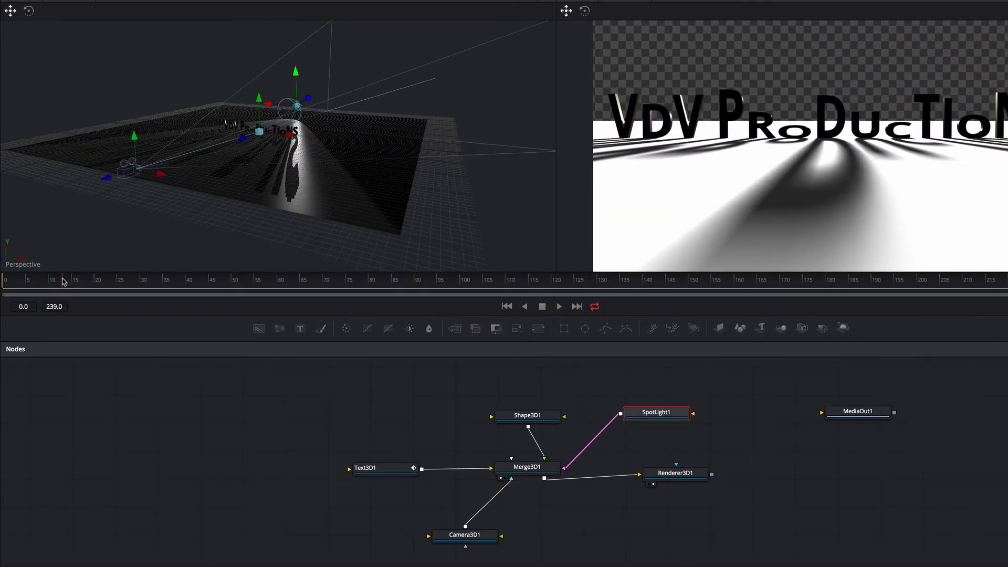
{"action": "left_click", "coordinate": [62, 282]}
{"action": "key", "text": "space"}
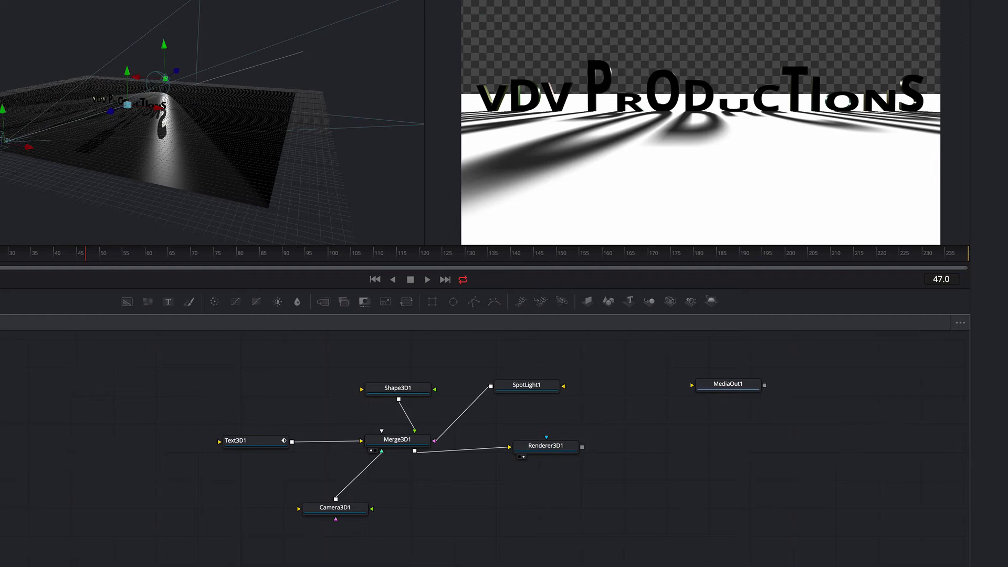
- Add a Background node below Renderer3D1 and set its solid color to white
{"action": "left_click_drag", "start_coordinate": [127, 301], "coordinate": [523, 507]}
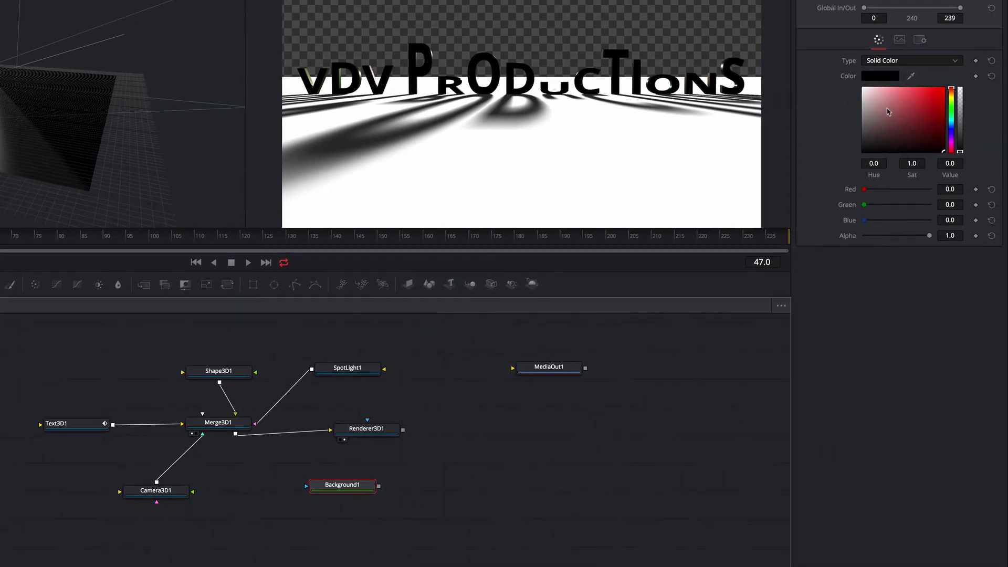
{"action": "left_click", "coordinate": [863, 88]}
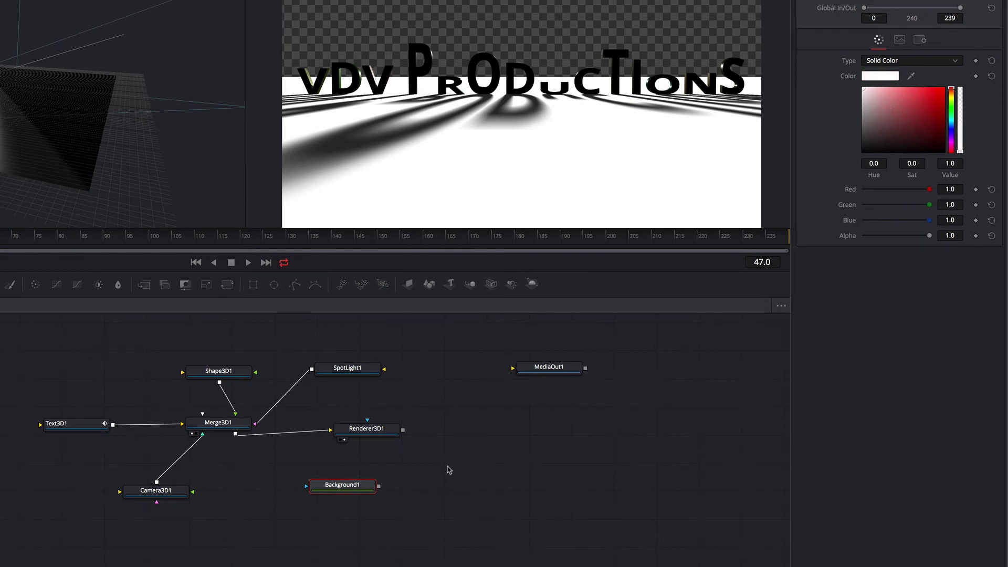
{"action": "left_click_drag", "start_coordinate": [347, 490], "coordinate": [343, 483]}
- Add a Merge node with Background1 as its background and Renderer3D1 as its foreground, shown in the second viewer
{"action": "left_click_drag", "start_coordinate": [144, 284], "coordinate": [450, 473]}
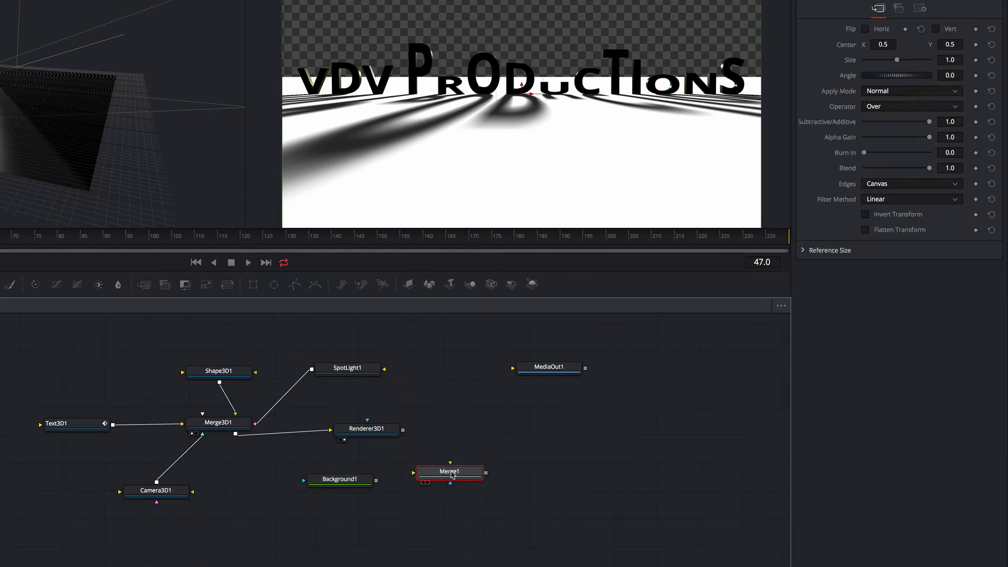
{"action": "left_click", "coordinate": [353, 484]}
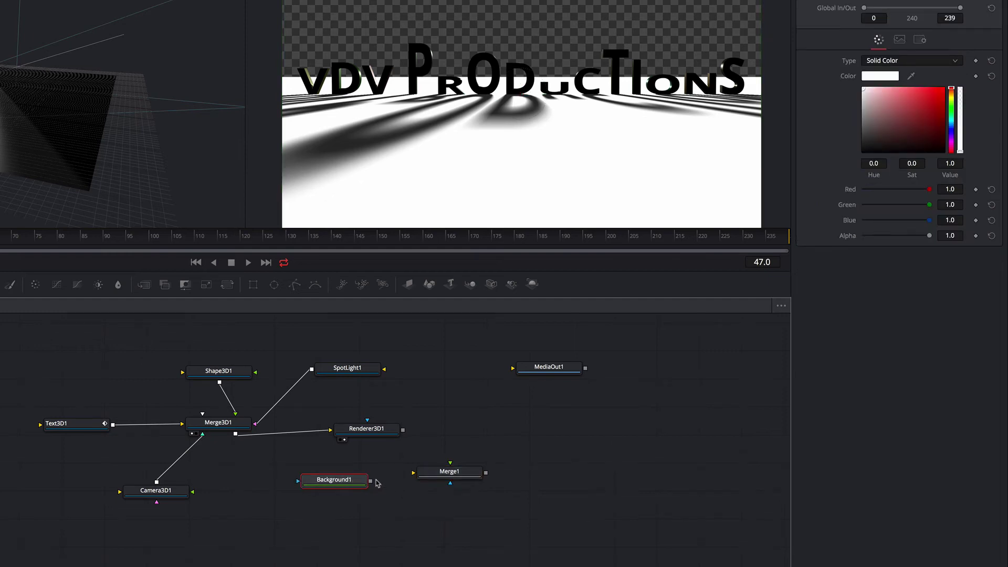
{"action": "left_click_drag", "start_coordinate": [370, 481], "coordinate": [413, 473]}
{"action": "left_click_drag", "start_coordinate": [403, 430], "coordinate": [452, 467]}
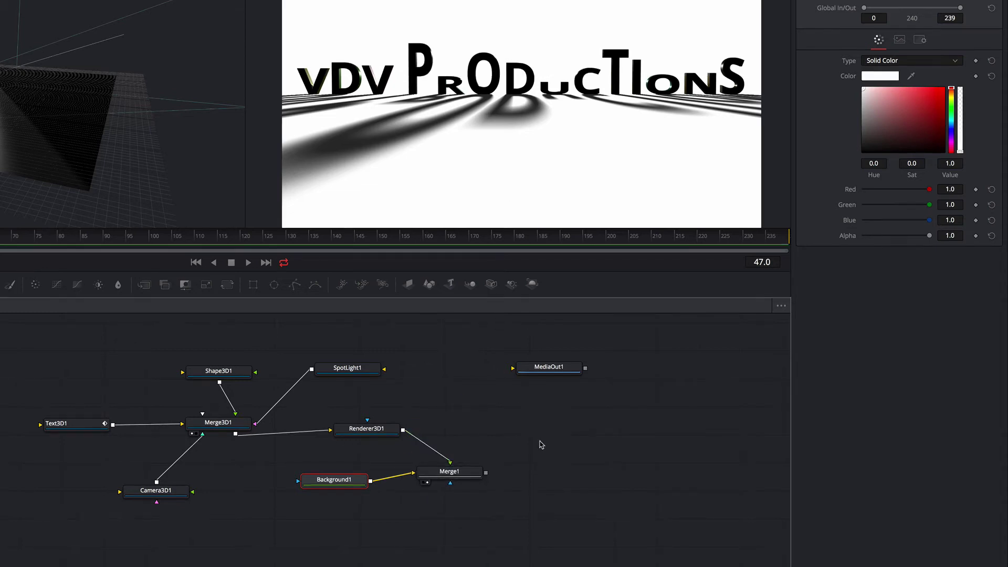
- Add a second, unconnected Merge 3D node beside Camera3D1
{"action": "left_click", "coordinate": [223, 493]}
{"action": "key", "text": "shift+space"}
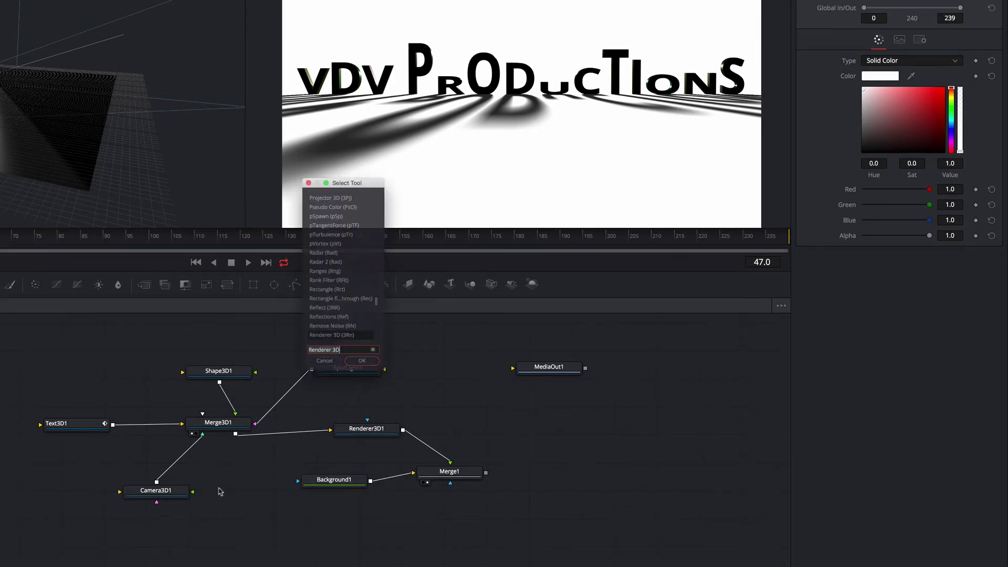
{"action": "type", "text": "mer"}
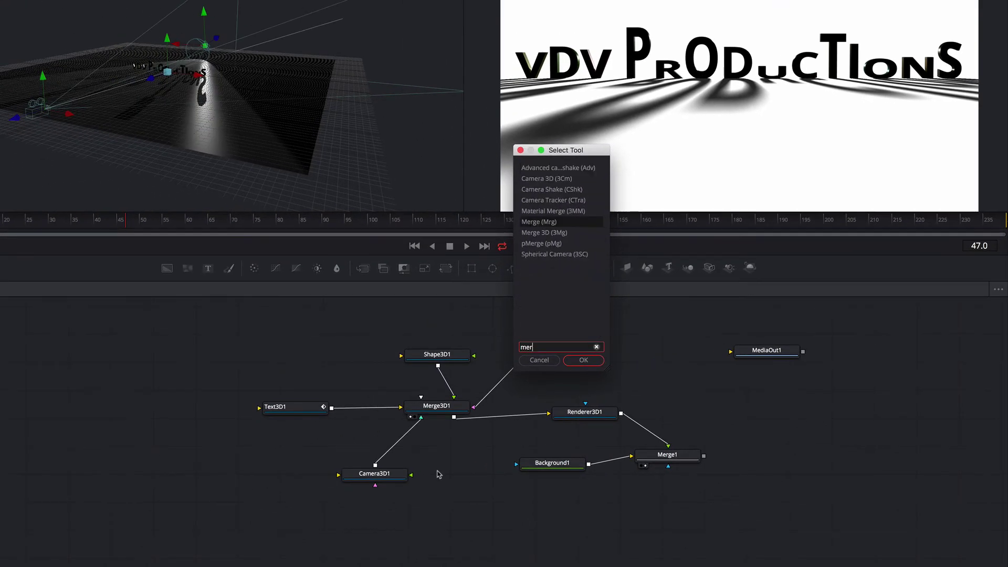
{"action": "key", "text": "Down"}
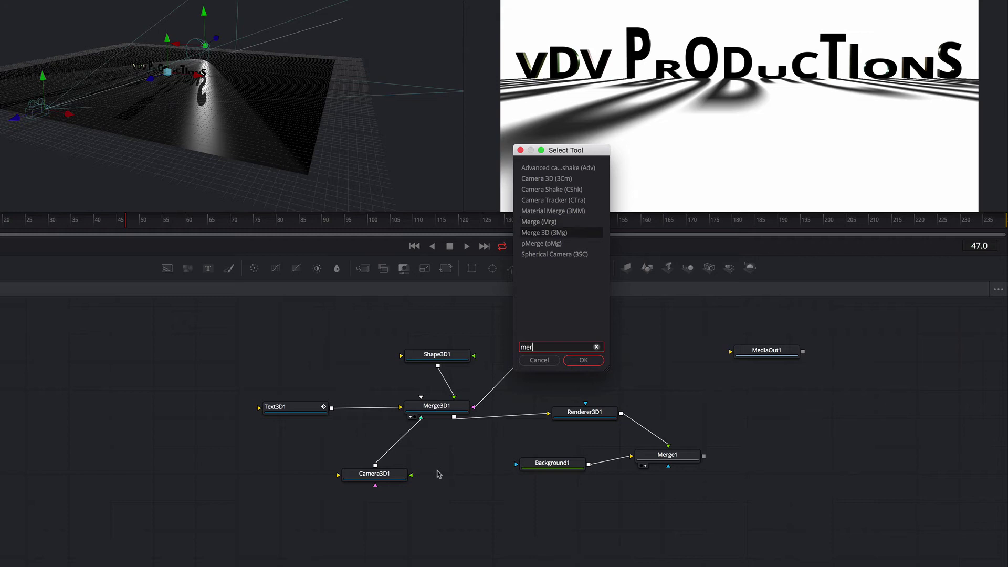
{"action": "key", "text": "Return"}
- Connect Text3D1 and Camera3D1 to Merge3D2, placing Merge3D2 below the camera and the camera under Merge3D1
{"action": "left_click_drag", "start_coordinate": [374, 474], "coordinate": [381, 439]}
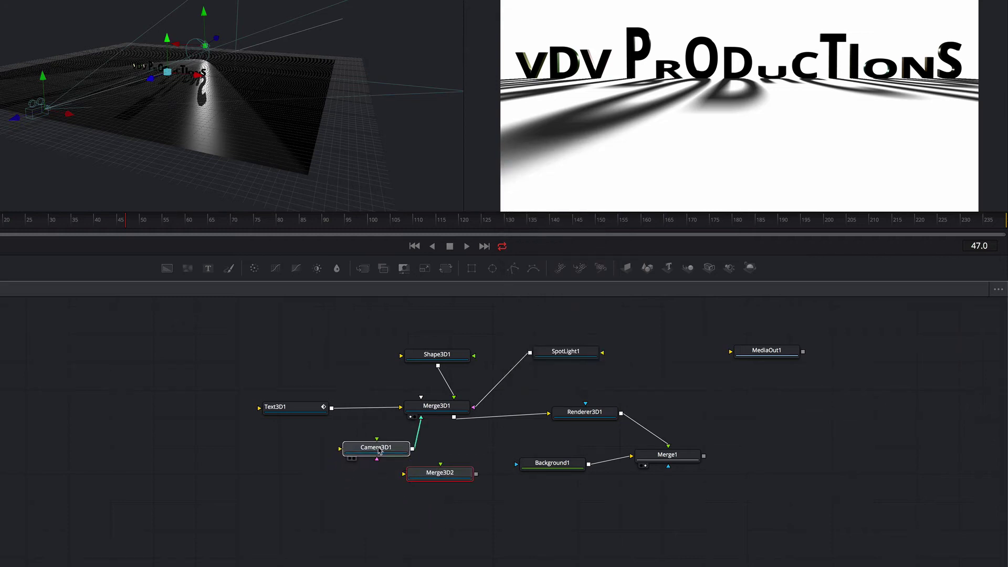
{"action": "left_click_drag", "start_coordinate": [440, 474], "coordinate": [270, 481]}
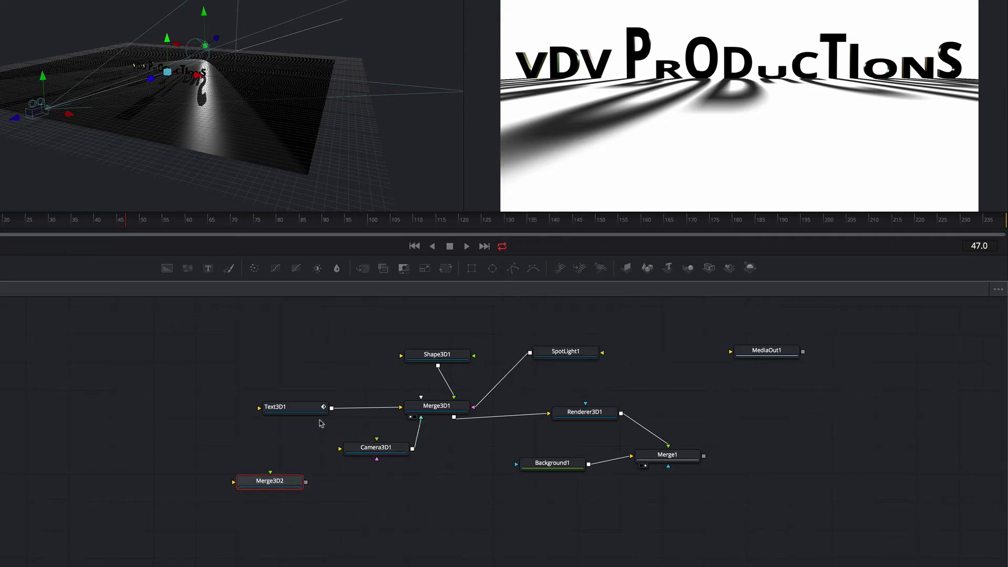
{"action": "left_click_drag", "start_coordinate": [332, 408], "coordinate": [311, 495]}
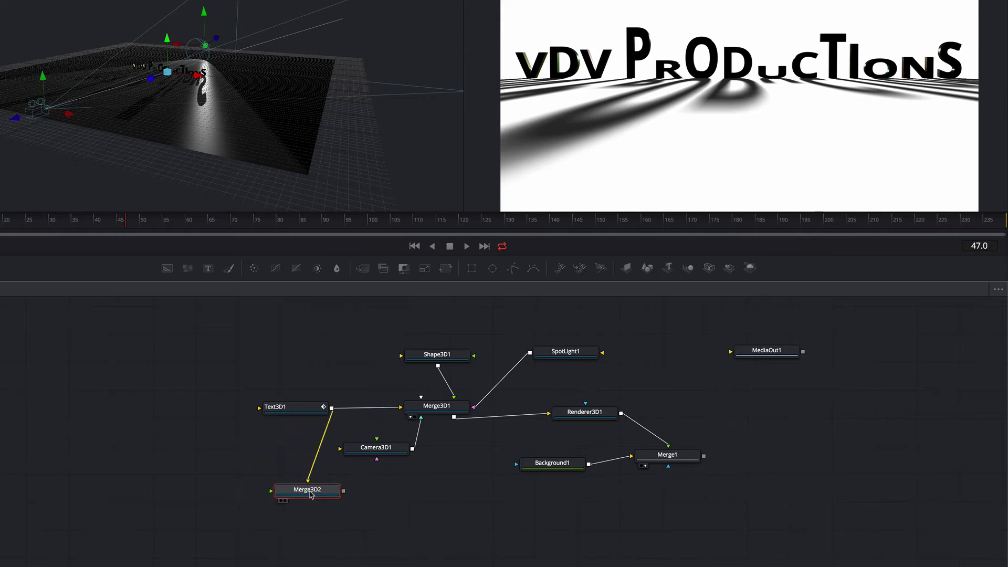
{"action": "left_click_drag", "start_coordinate": [412, 450], "coordinate": [476, 539]}
{"action": "left_click_drag", "start_coordinate": [368, 454], "coordinate": [431, 458]}
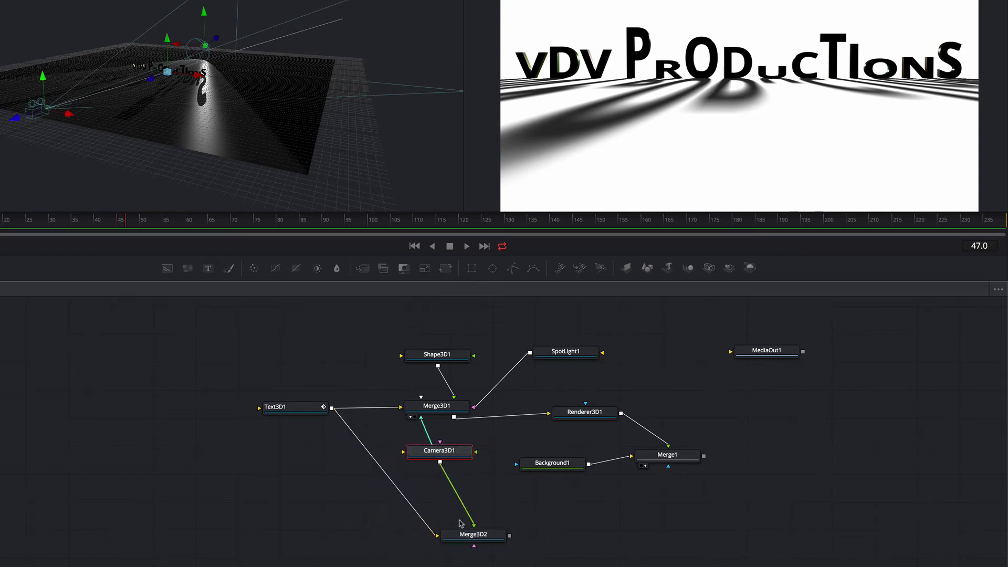
- Add a Renderer 3D node after Merge3D2 and show its output in the second viewer
{"action": "left_click", "coordinate": [472, 536]}
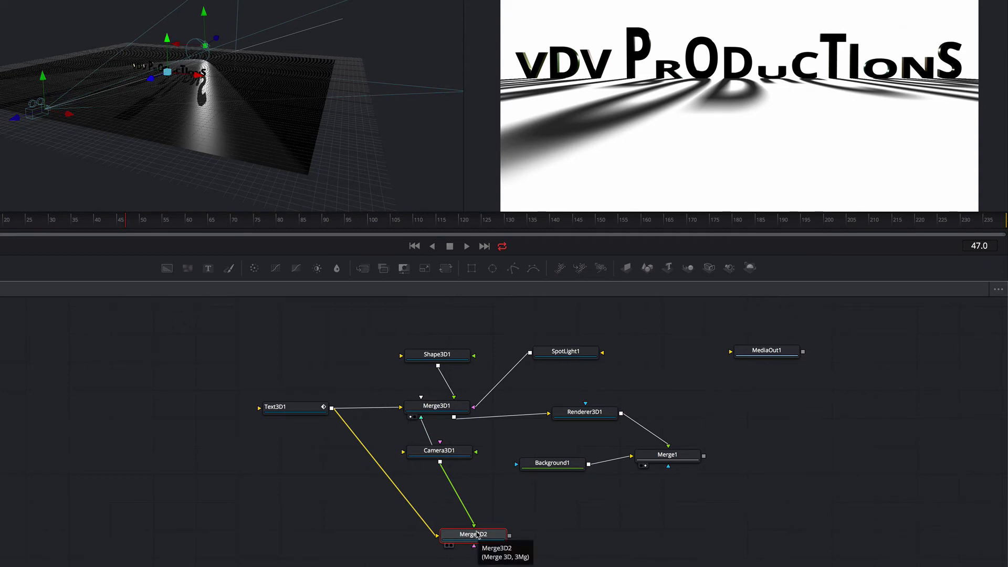
{"action": "key", "text": "shift+space"}
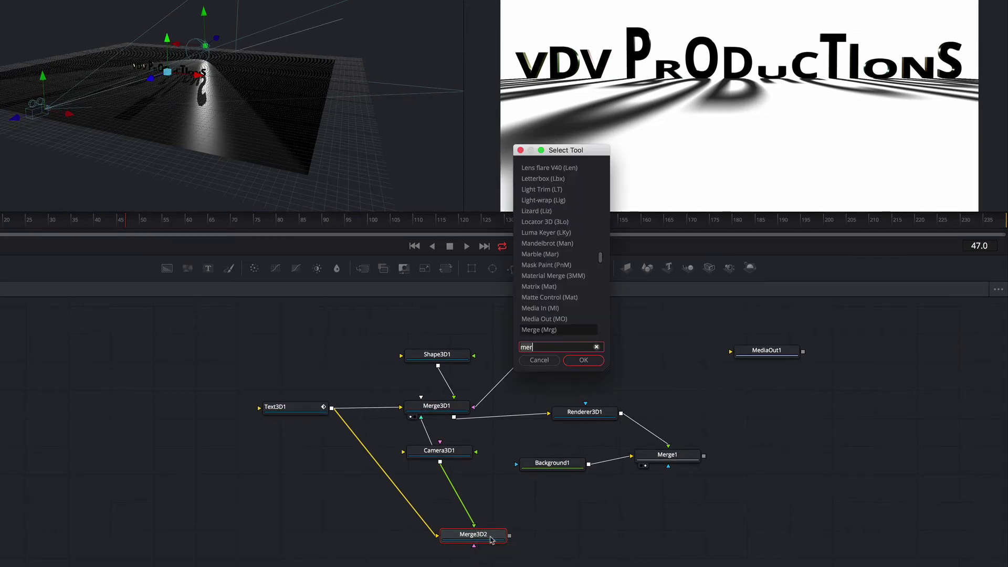
{"action": "type", "text": "ren"}
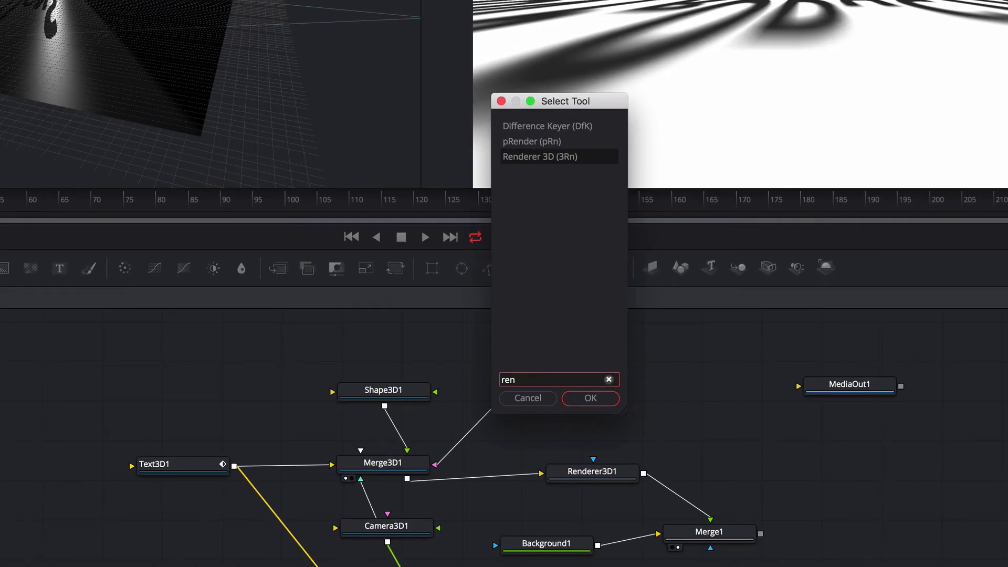
{"action": "key", "text": "Return"}
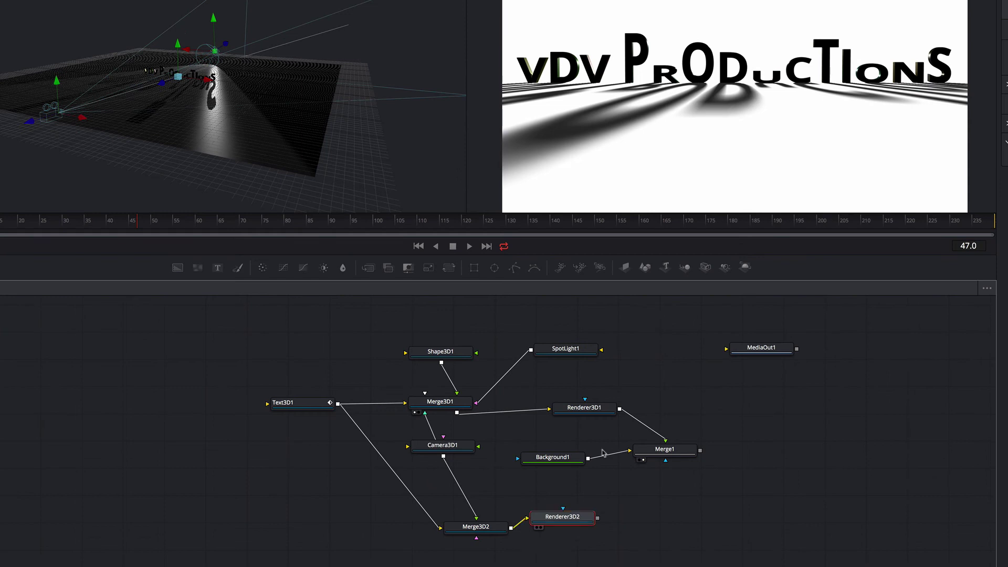
{"action": "key", "text": "2"}
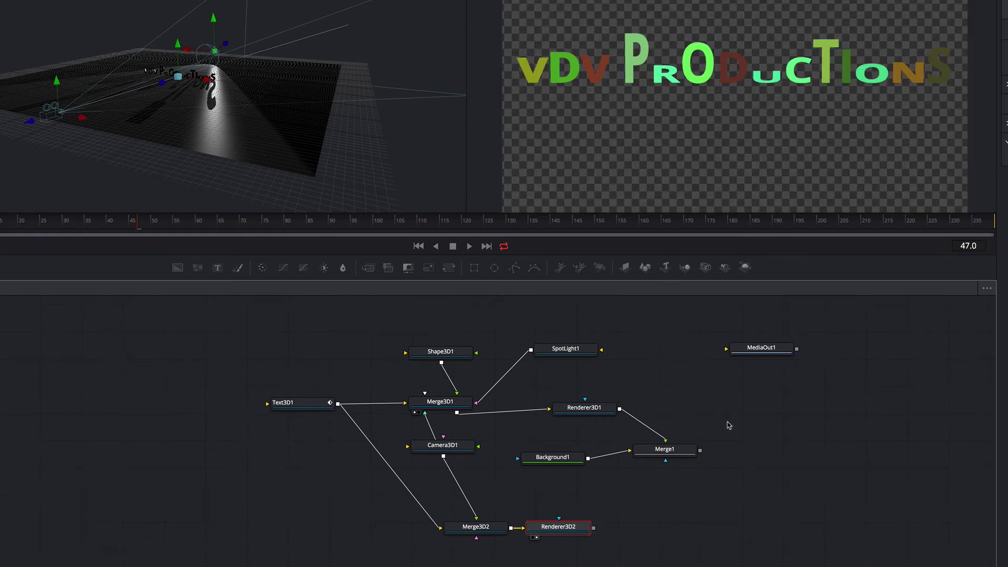
- Add a Resize node after Renderer3D2
{"action": "key", "text": "shift+space"}
{"action": "type", "text": "re"}
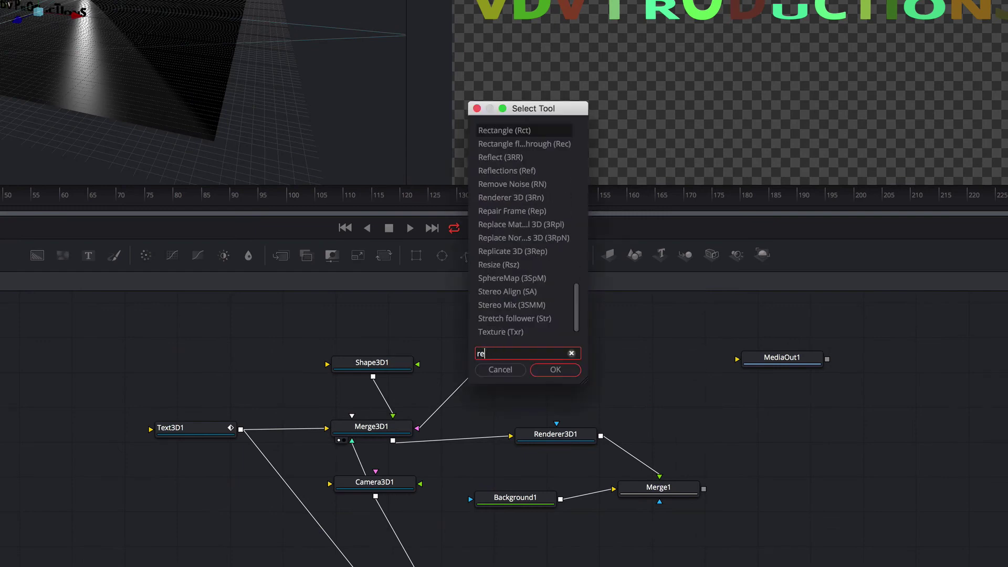
{"action": "type", "text": "siz"}
{"action": "key", "text": "Return"}
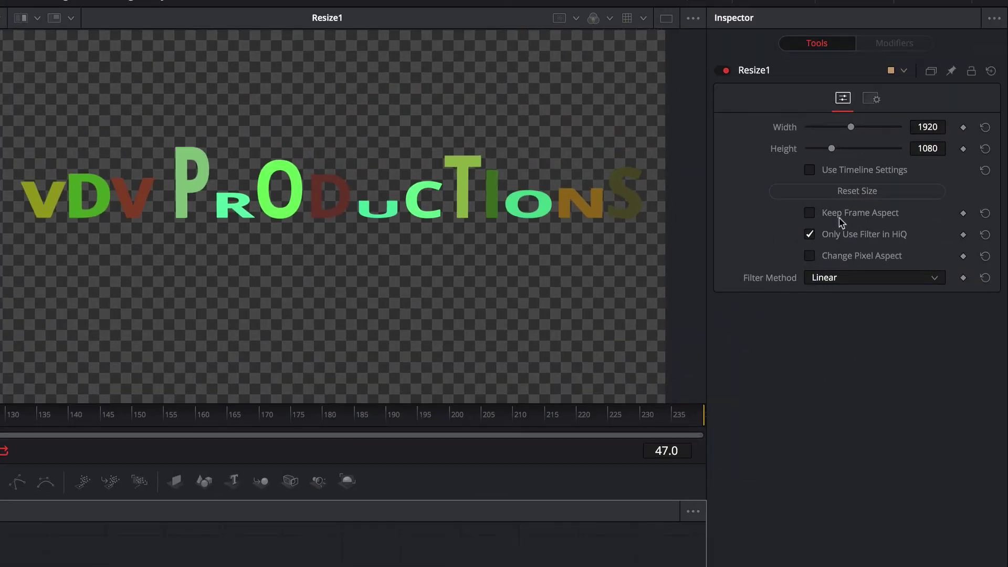
- Enable Keep Frame Aspect on Resize1 and set its width to 720
{"action": "left_click", "coordinate": [816, 214]}
{"action": "left_click", "coordinate": [935, 128]}
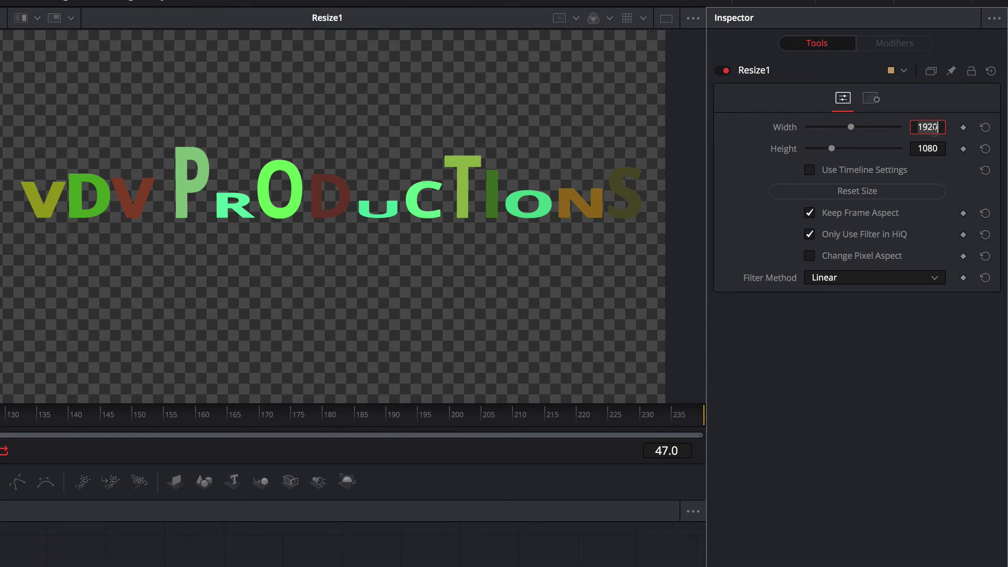
{"action": "key", "text": "BackSpace"}
{"action": "key", "text": "BackSpace"}
{"action": "key", "text": "BackSpace"}
{"action": "key", "text": "BackSpace"}
{"action": "type", "text": "720"}
{"action": "key", "text": "Tab"}
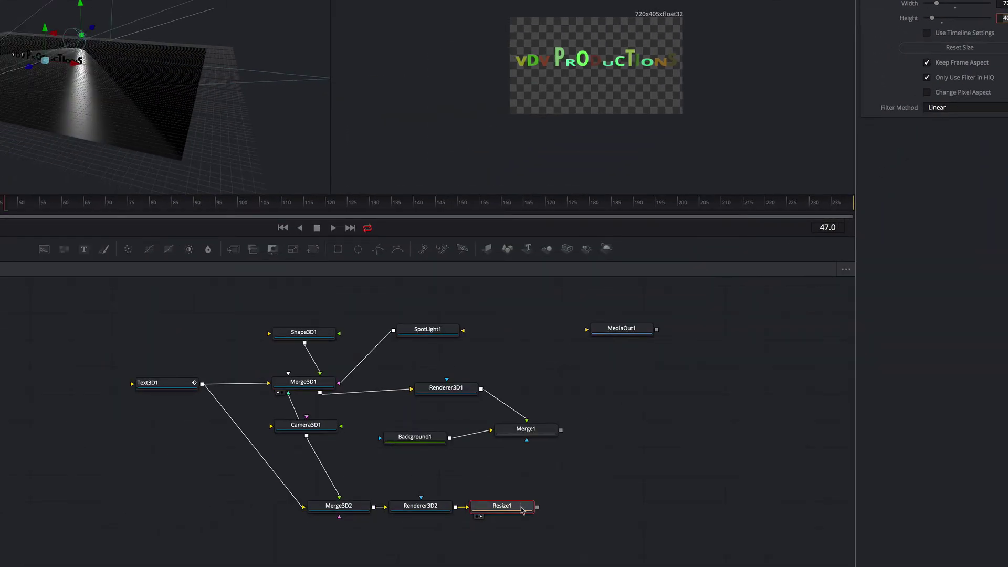
- Add a Directional Blur node after Resize1 and set its type to Zoom
{"action": "scroll", "coordinate": [522, 509], "scroll_direction": "down", "scroll_amount": 3}
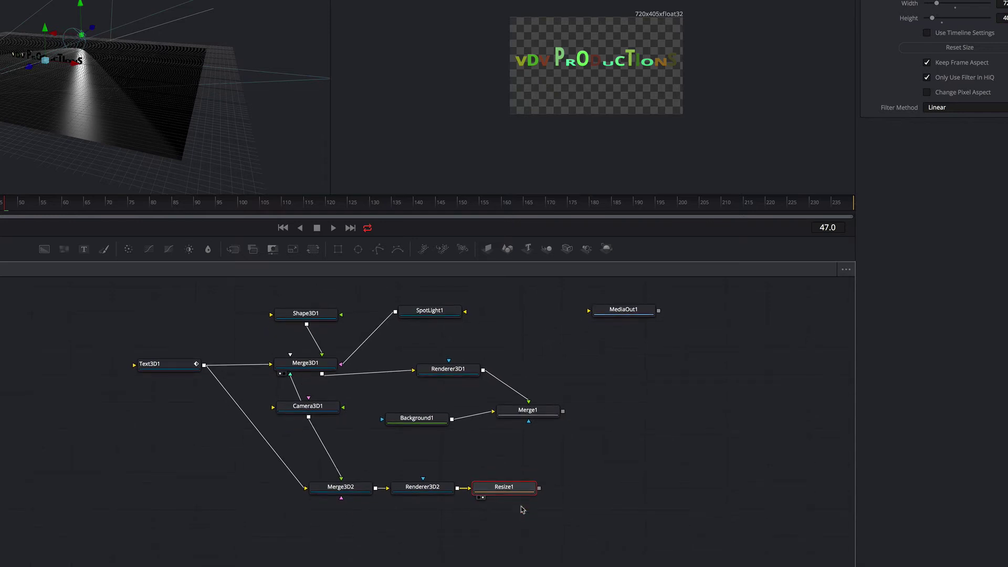
{"action": "key", "text": "shift+space"}
{"action": "type", "text": "dire"}
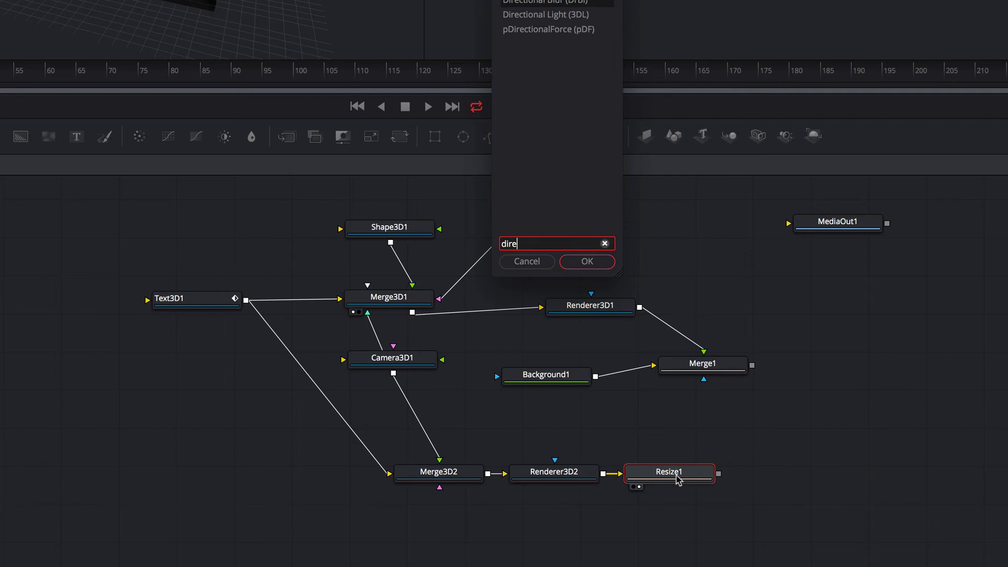
{"action": "key", "text": "Return"}
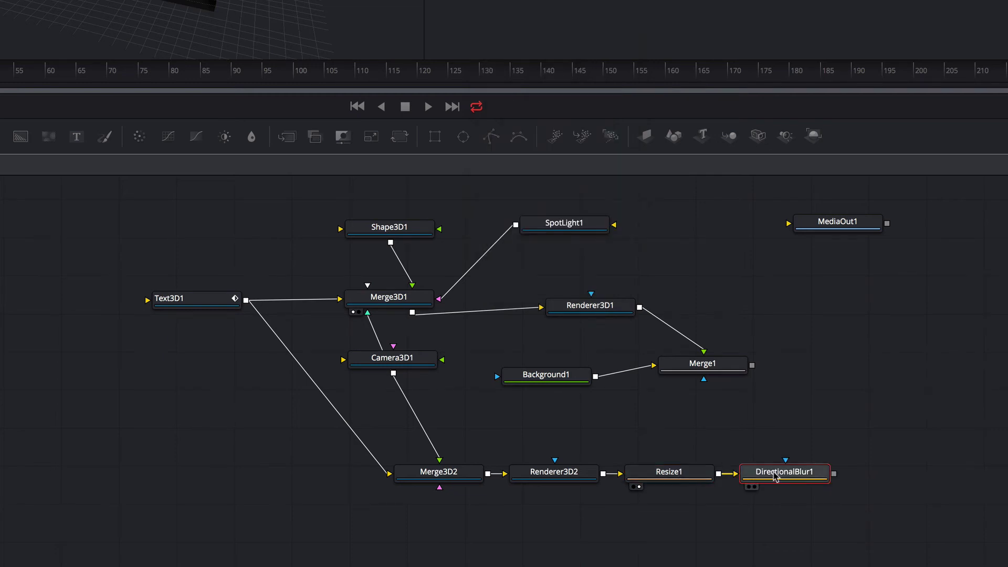
{"action": "left_click", "coordinate": [845, 149]}
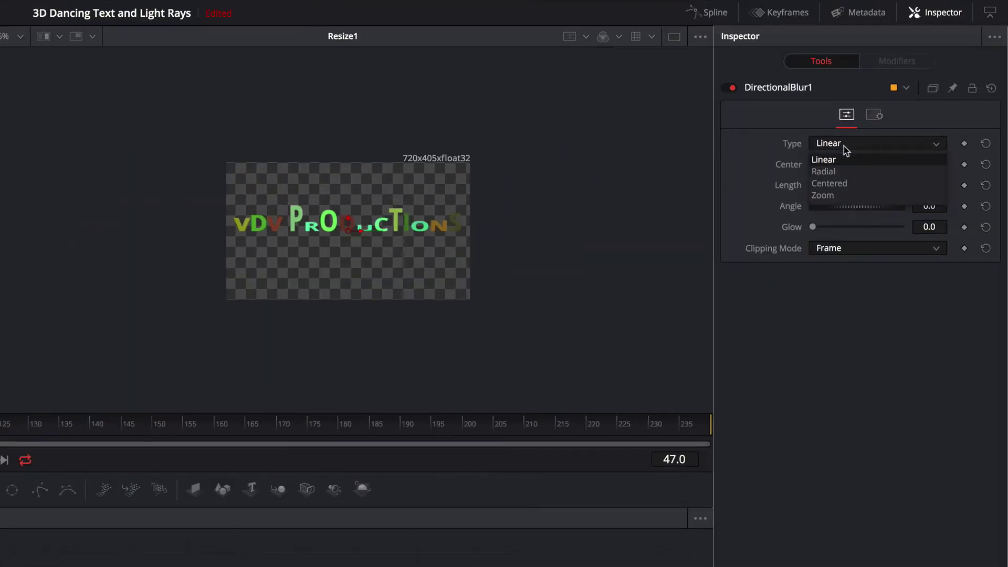
{"action": "left_click", "coordinate": [823, 195]}
{"action": "left_click", "coordinate": [940, 164]}
{"action": "type", "text": "0.45"}
{"action": "key", "text": "Return"}
{"action": "key", "text": "ctrl+z"}
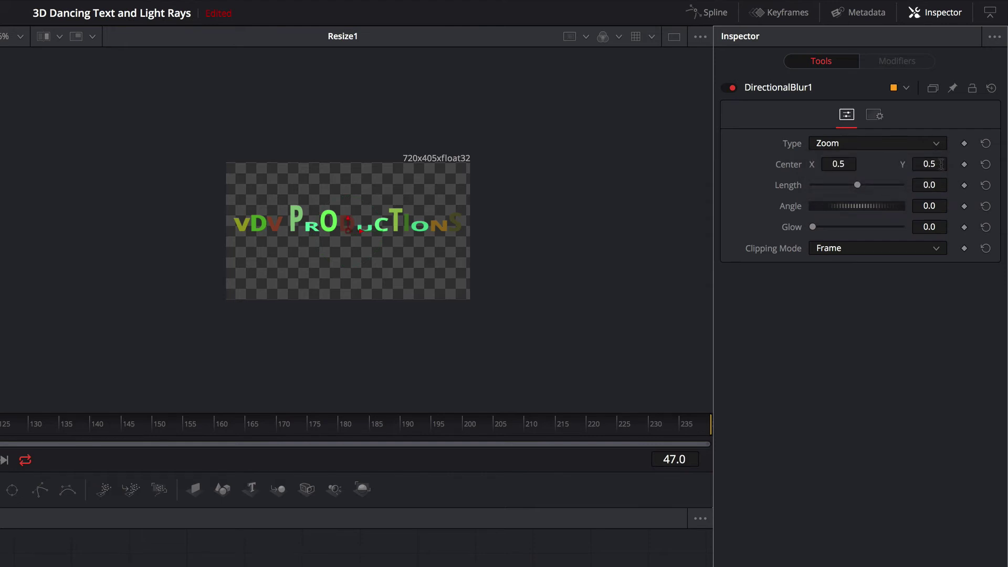
- Set the directional blur's length to 1.0
{"action": "left_click", "coordinate": [936, 184]}
{"action": "key", "text": "BackSpace"}
{"action": "key", "text": "BackSpace"}
{"action": "key", "text": "BackSpace"}
{"action": "type", "text": "1"}
{"action": "key", "text": "Tab"}
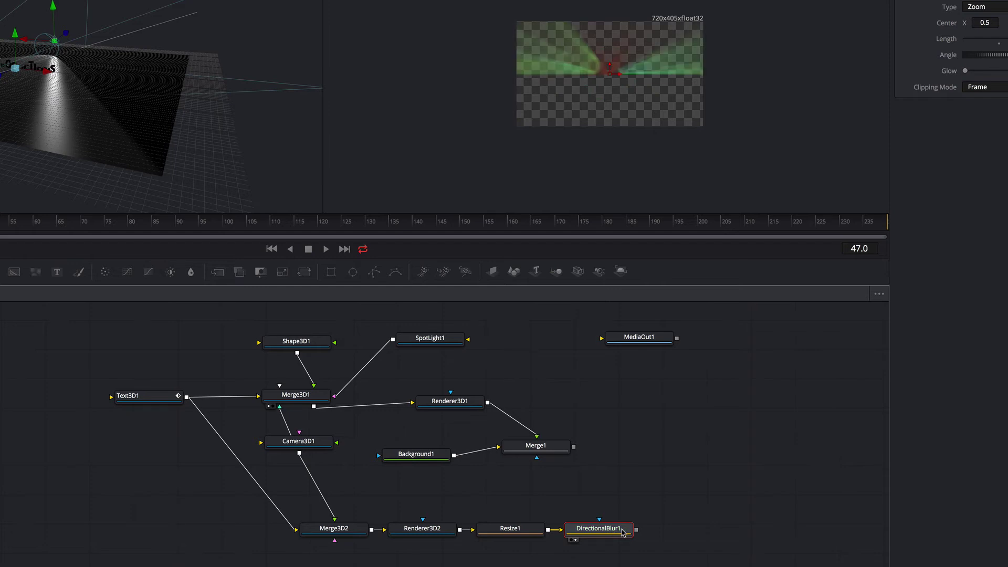
- Add a second Resize node after DirectionalBlur1, show it in the second viewer and preview a few frames of the rays
{"action": "key", "text": "ctrl+space"}
{"action": "type", "text": "dire"}
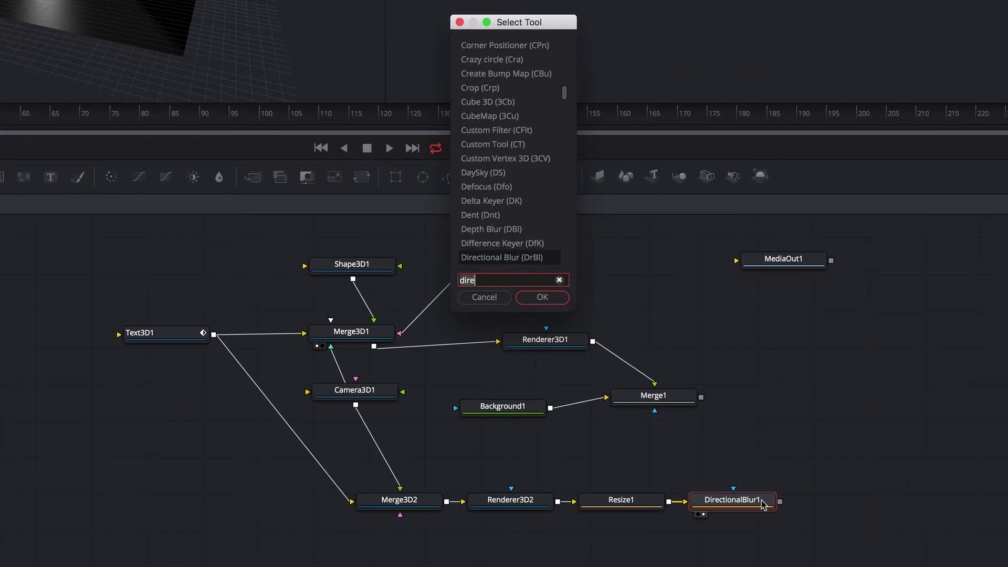
{"action": "key", "text": "BackSpace"}
{"action": "key", "text": "BackSpace"}
{"action": "key", "text": "BackSpace"}
{"action": "key", "text": "BackSpace"}
{"action": "type", "text": "res"}
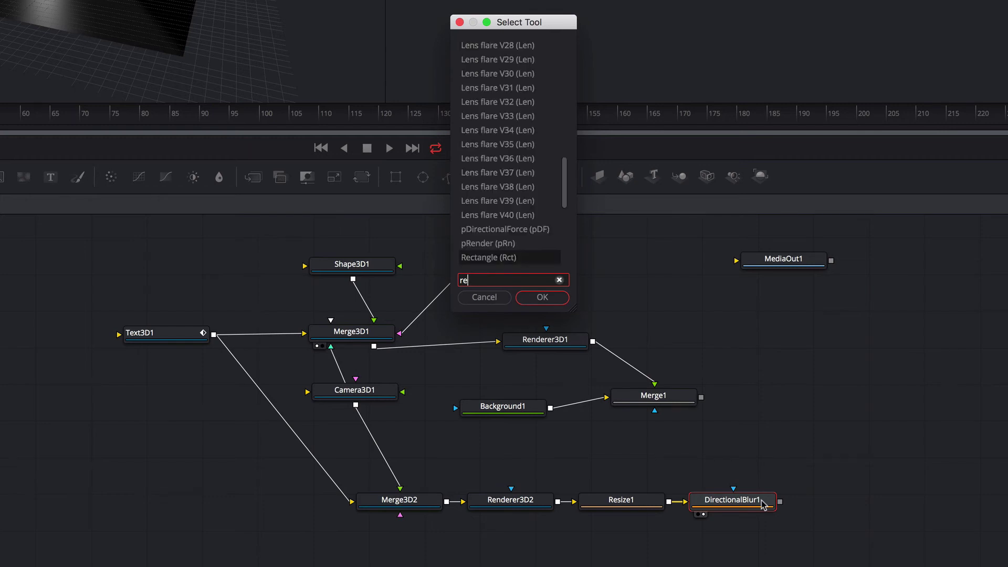
{"action": "key", "text": "Return"}
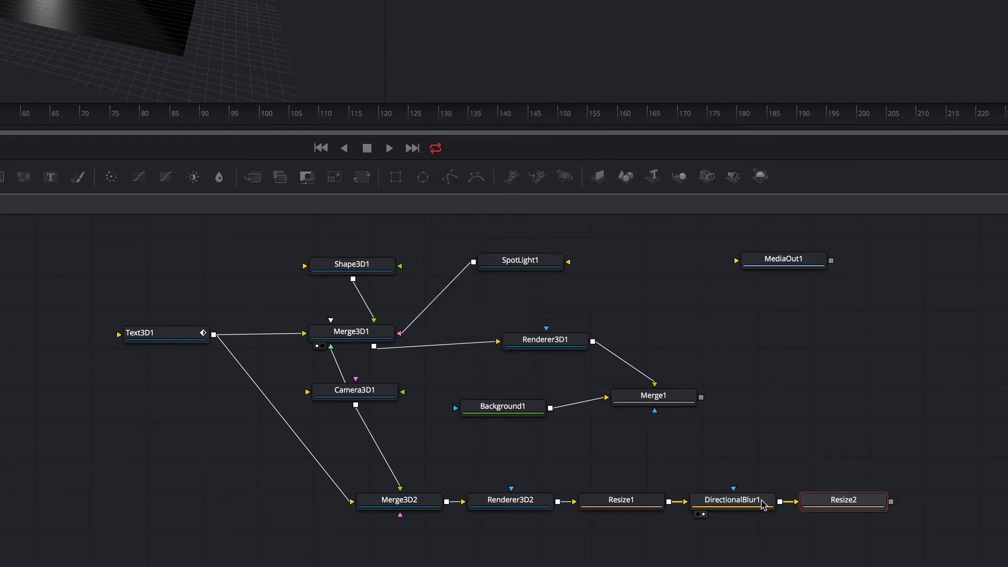
{"action": "mouse_move", "coordinate": [830, 502]}
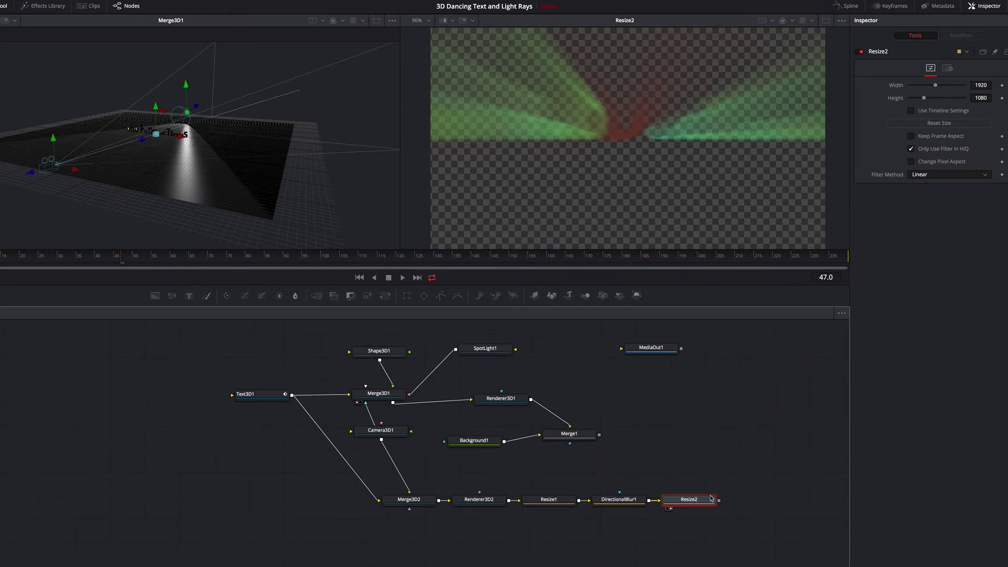
{"action": "left_click", "coordinate": [72, 257]}
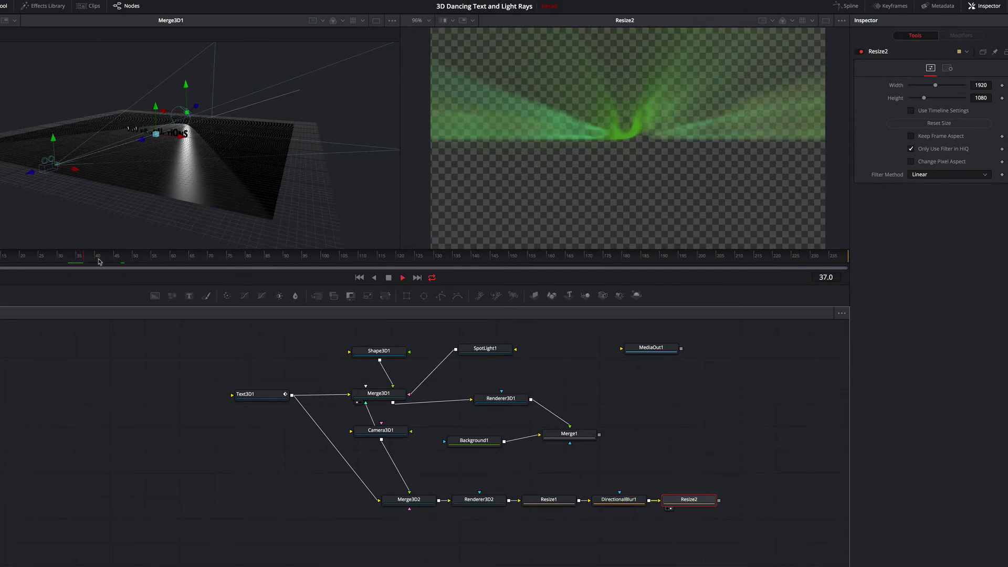
{"action": "key", "text": "space"}
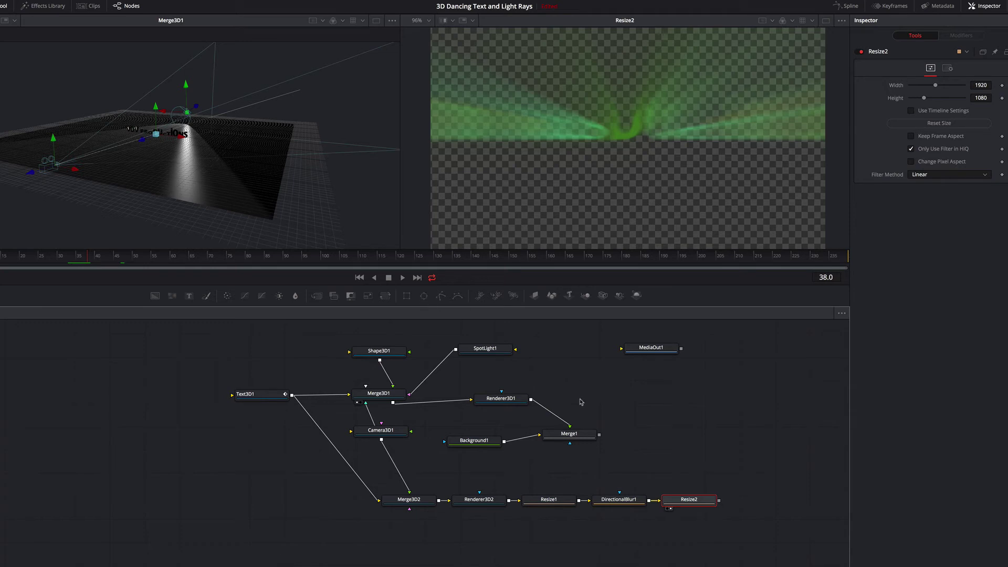
- Set DirectionalBlur1's glow to about 0.118 and play back the brightened light rays
{"action": "left_click", "coordinate": [617, 501]}
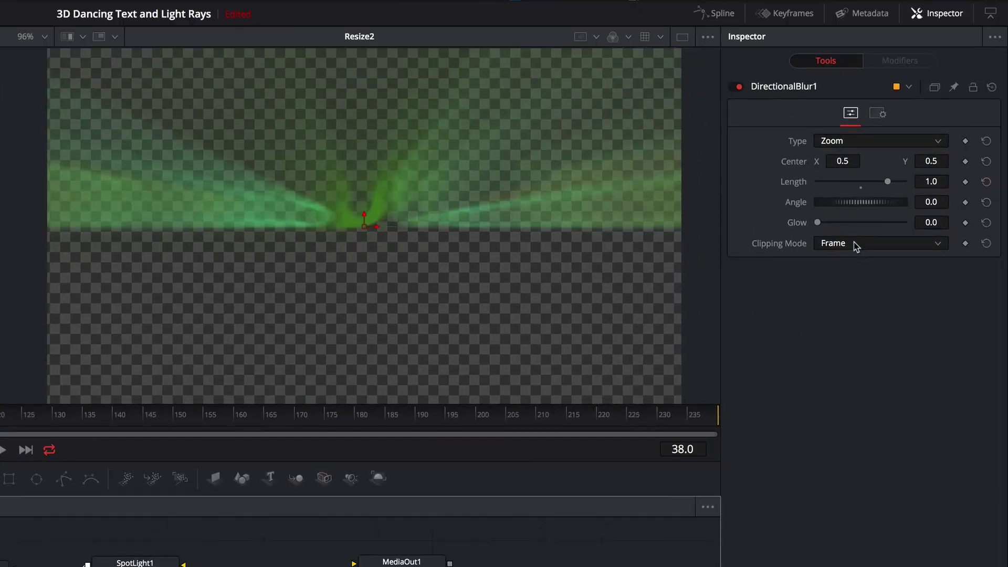
{"action": "left_click_drag", "start_coordinate": [818, 222], "coordinate": [831, 225]}
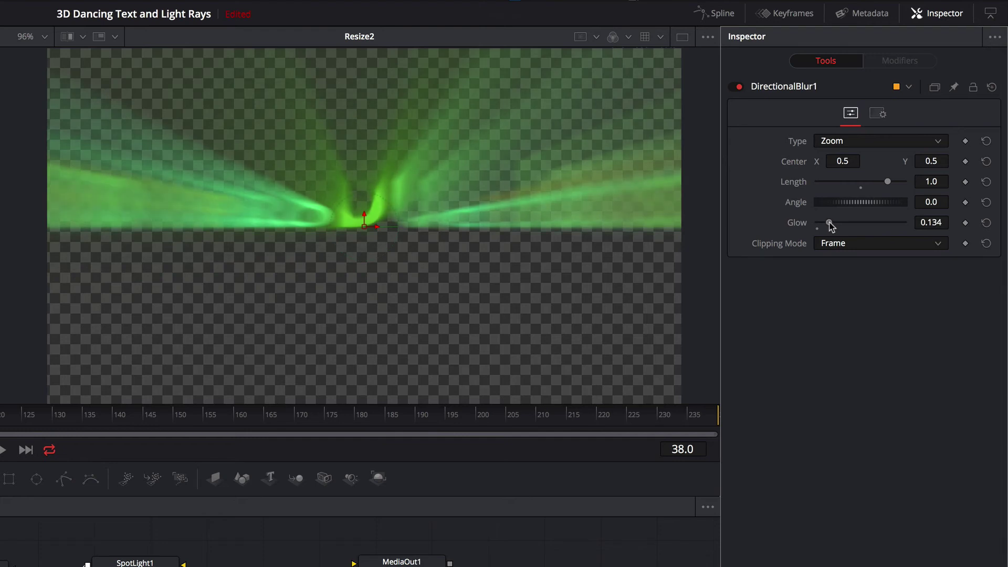
{"action": "left_click_drag", "start_coordinate": [829, 224], "coordinate": [828, 226]}
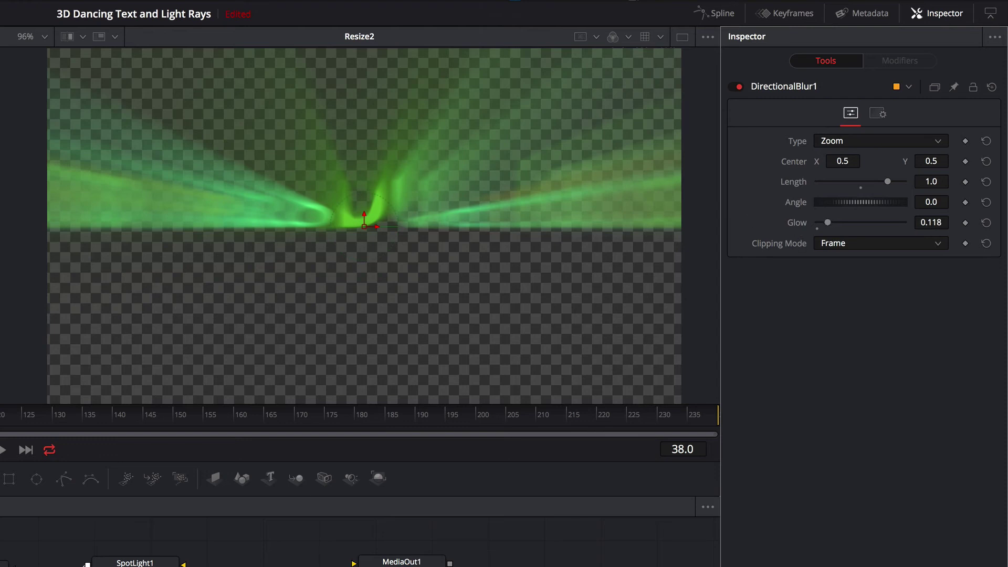
{"action": "key", "text": "space"}
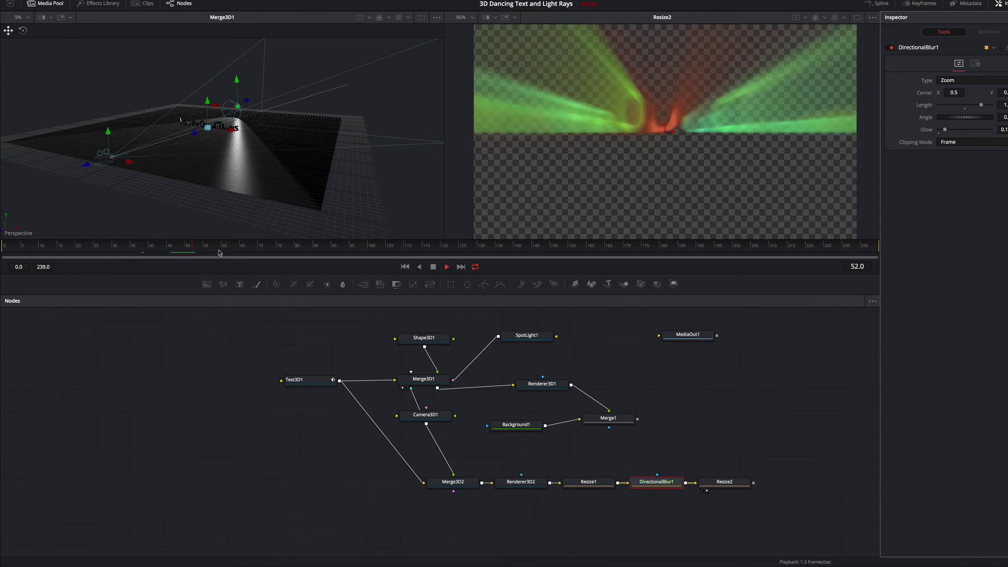
{"action": "key", "text": "space"}
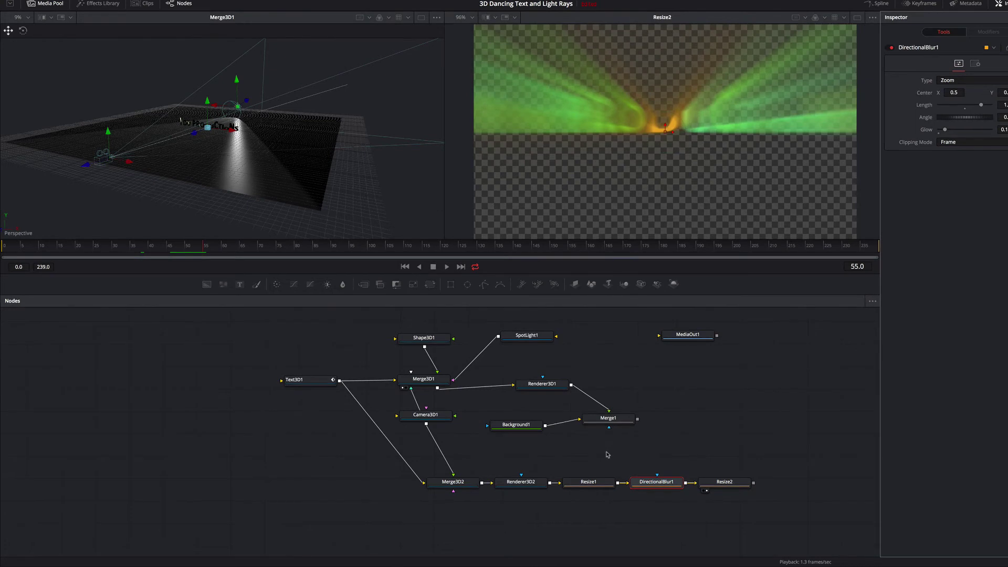
- Insert a Color Corrector node between Renderer3D2 and Resize1, making room for it, and set its saturation to about 1.16
{"action": "left_click_drag", "start_coordinate": [584, 465], "coordinate": [730, 493]}
{"action": "left_click_drag", "start_coordinate": [799, 446], "coordinate": [849, 448]}
{"action": "left_click", "coordinate": [487, 448]}
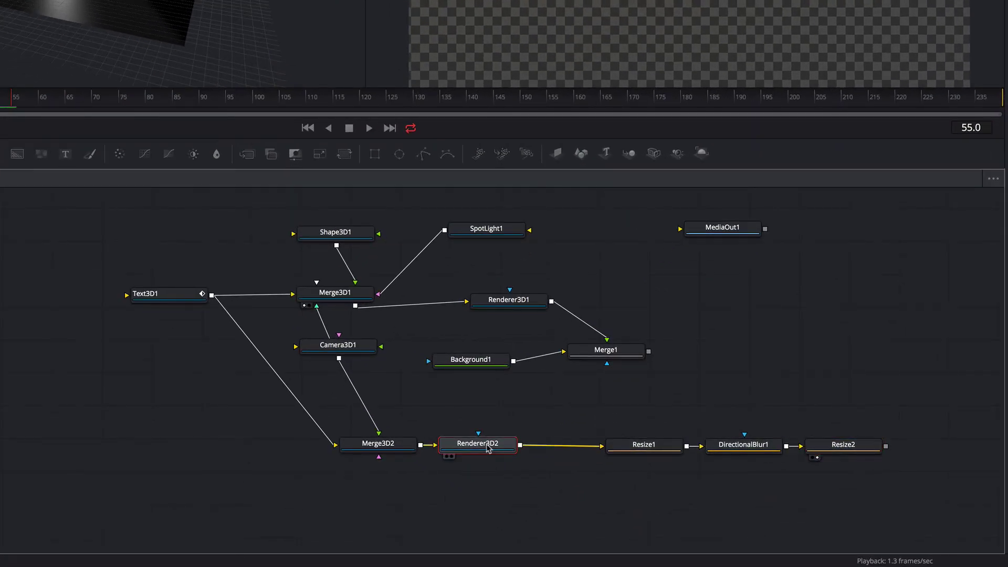
{"action": "key", "text": "shift+space"}
{"action": "type", "text": "colo"}
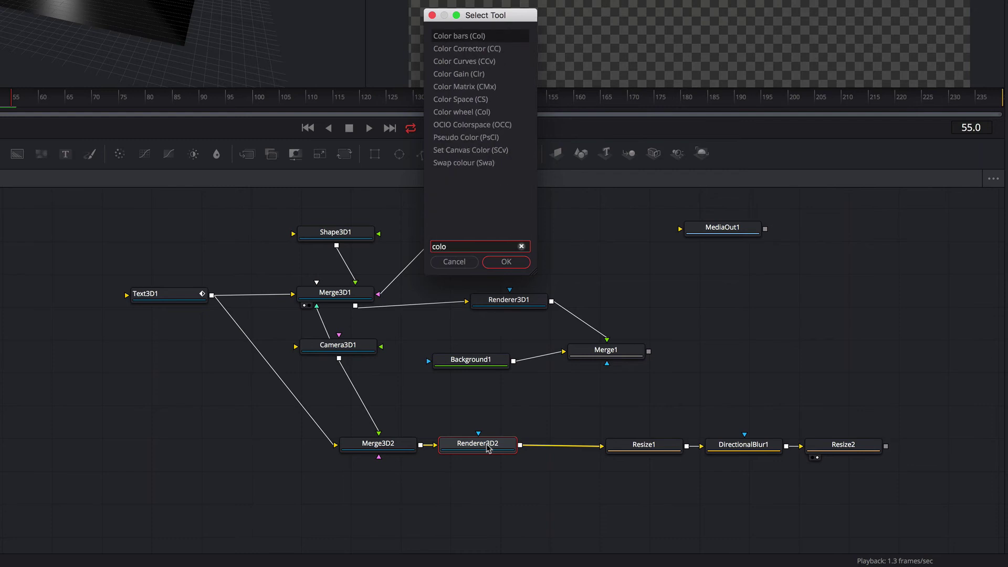
{"action": "key", "text": "Down"}
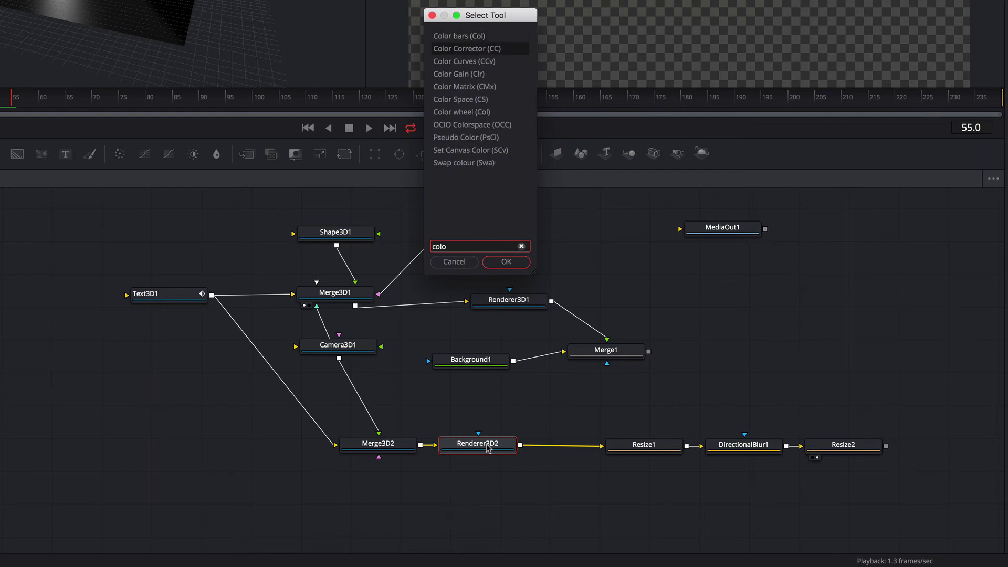
{"action": "key", "text": "Return"}
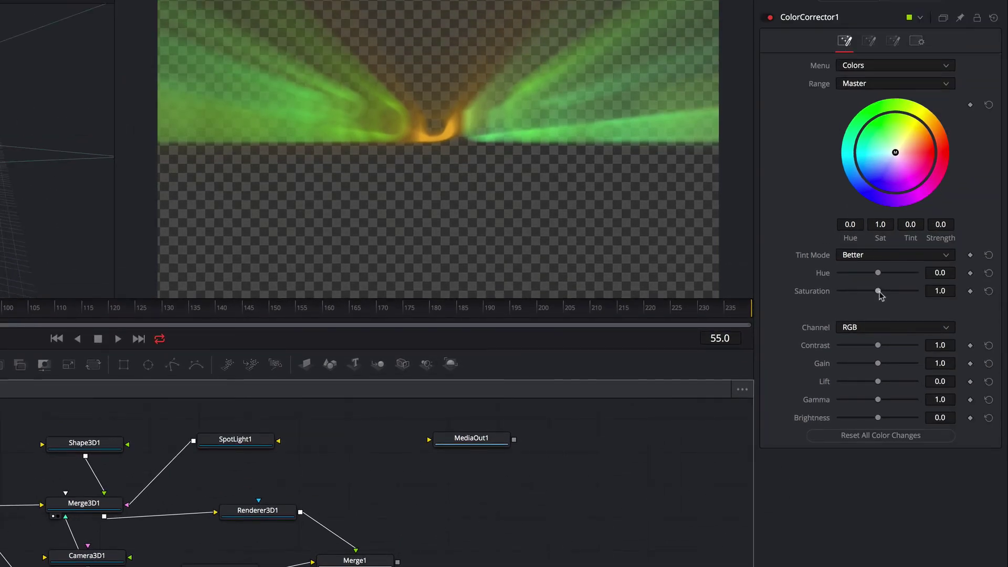
{"action": "left_click_drag", "start_coordinate": [879, 293], "coordinate": [885, 295]}
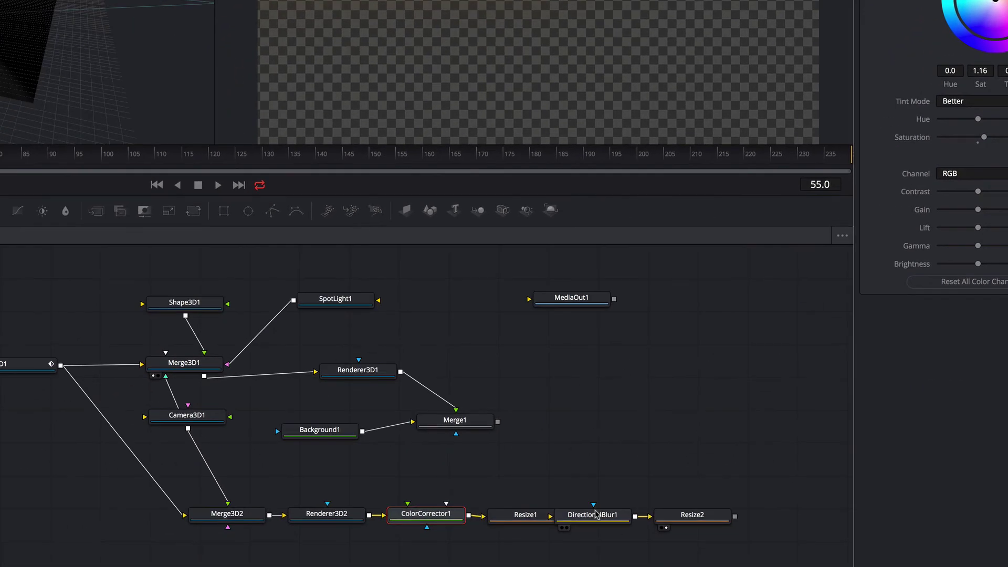
- Space out DirectionalBlur1 and Resize2 in the node row so no nodes overlap, and play back the result
{"action": "left_click", "coordinate": [598, 515]}
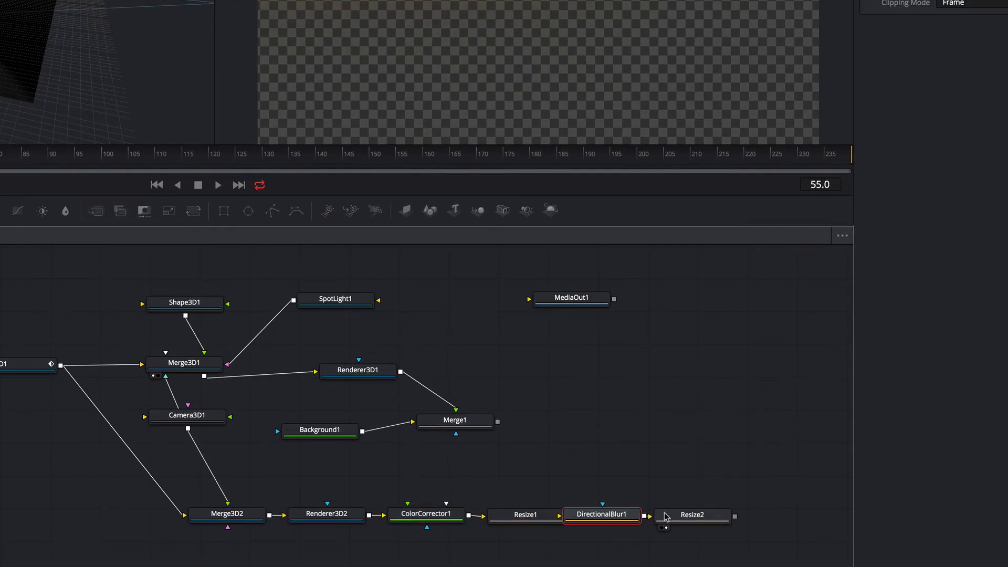
{"action": "left_click_drag", "start_coordinate": [662, 517], "coordinate": [693, 517]}
{"action": "left_click_drag", "start_coordinate": [599, 514], "coordinate": [626, 514]}
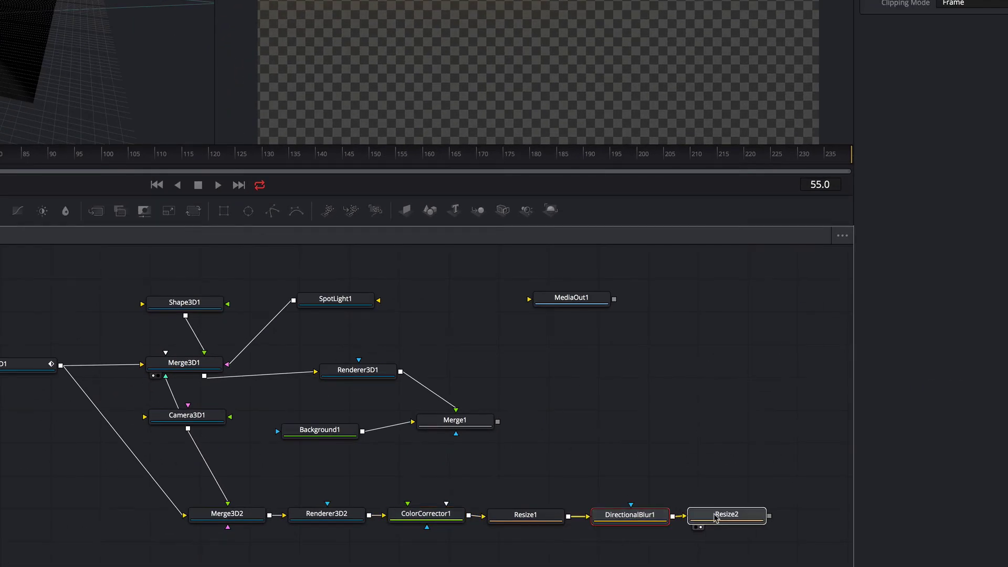
{"action": "left_click_drag", "start_coordinate": [714, 518], "coordinate": [720, 518]}
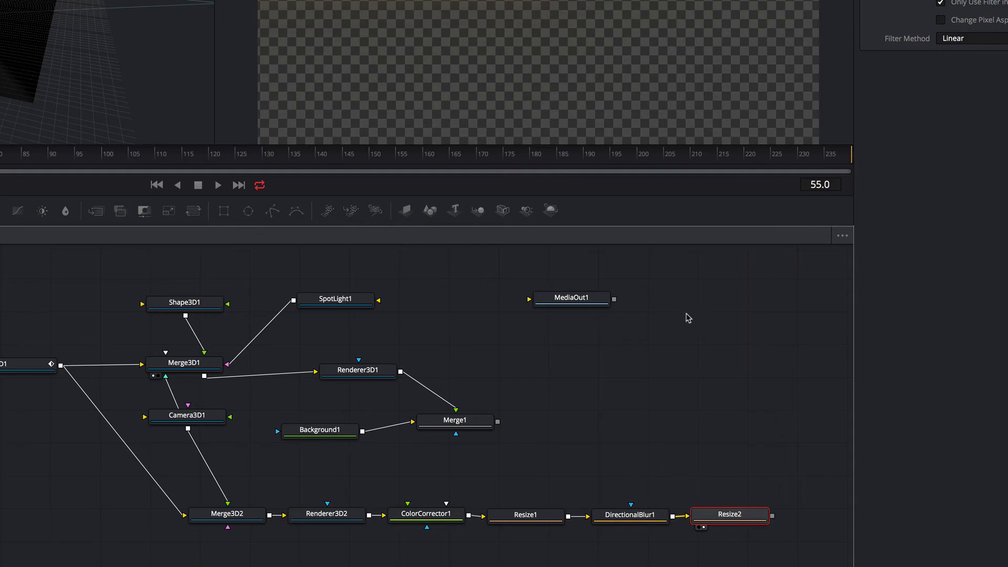
{"action": "key", "text": "space"}
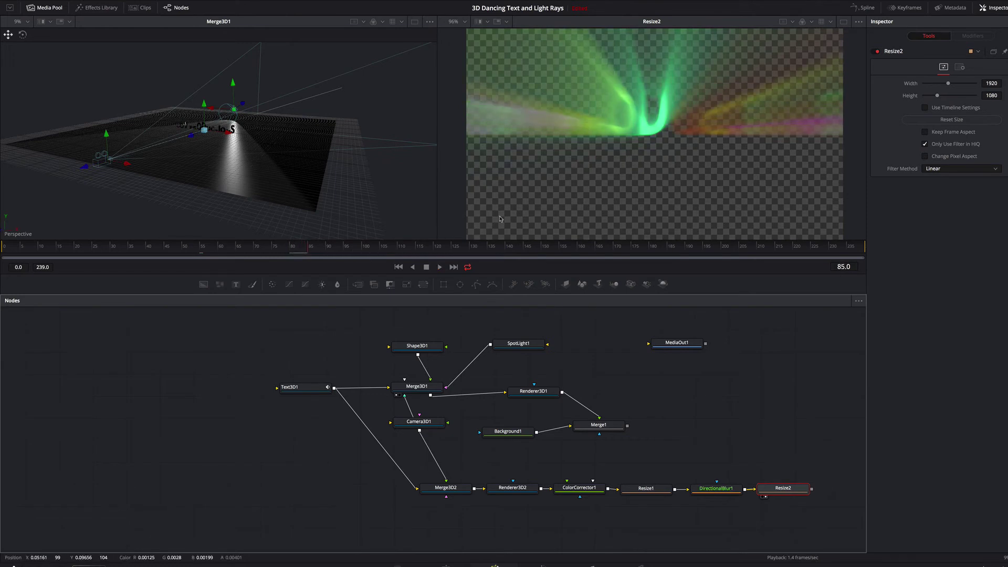
- Add a Merge node below the ray chain, with ColorCorrector1 as its background and Merge1 as its foreground
{"action": "key", "text": "space"}
{"action": "scroll", "coordinate": [702, 395], "scroll_direction": "right", "scroll_amount": 5}
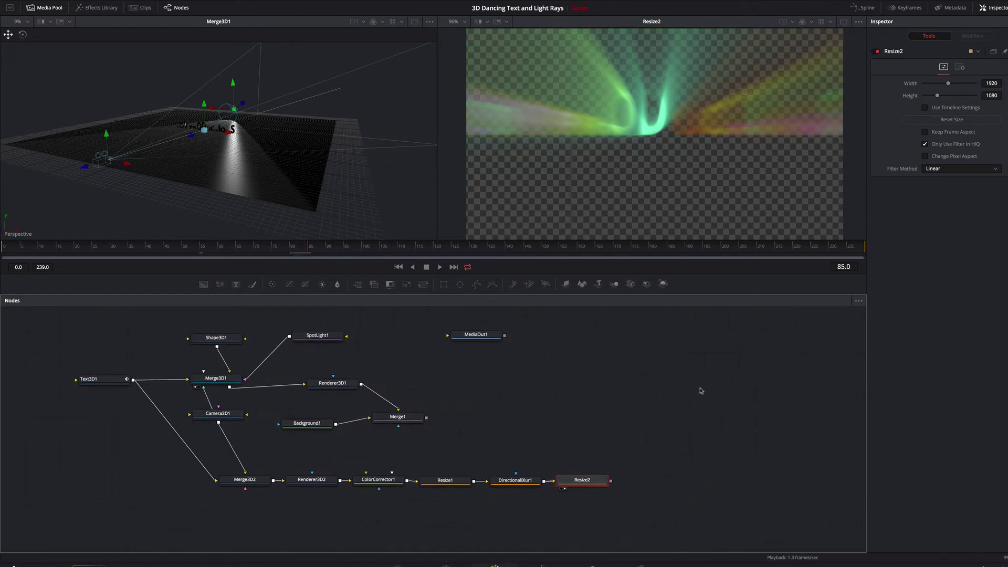
{"action": "scroll", "coordinate": [701, 391], "scroll_direction": "down", "scroll_amount": 3}
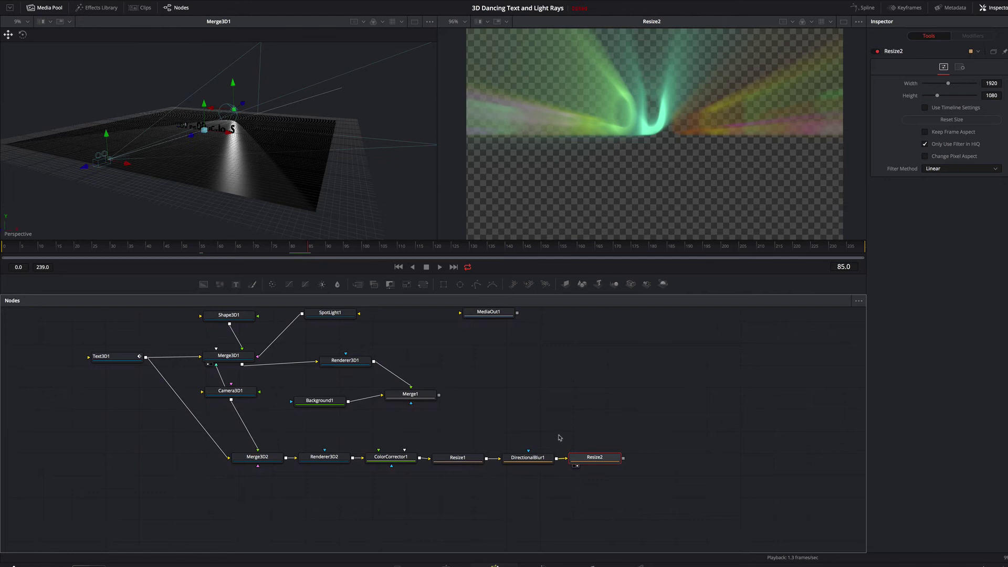
{"action": "left_click", "coordinate": [446, 444]}
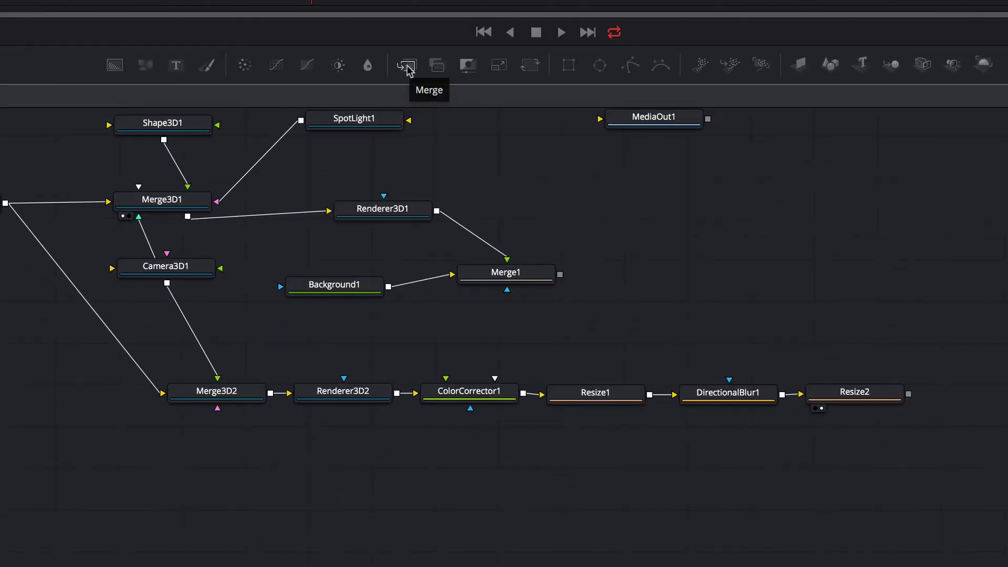
{"action": "left_click_drag", "start_coordinate": [408, 68], "coordinate": [522, 479]}
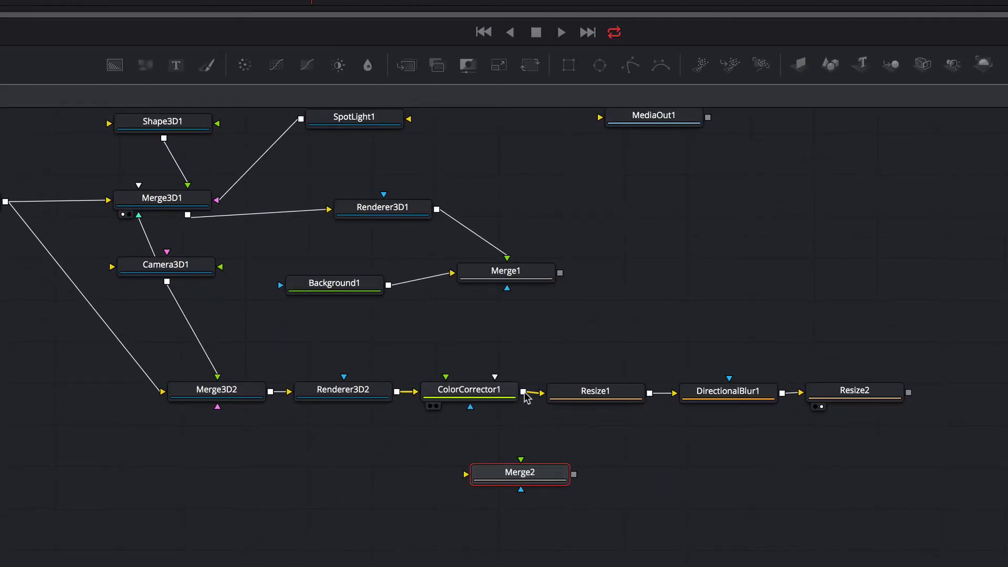
{"action": "left_click_drag", "start_coordinate": [523, 395], "coordinate": [576, 487]}
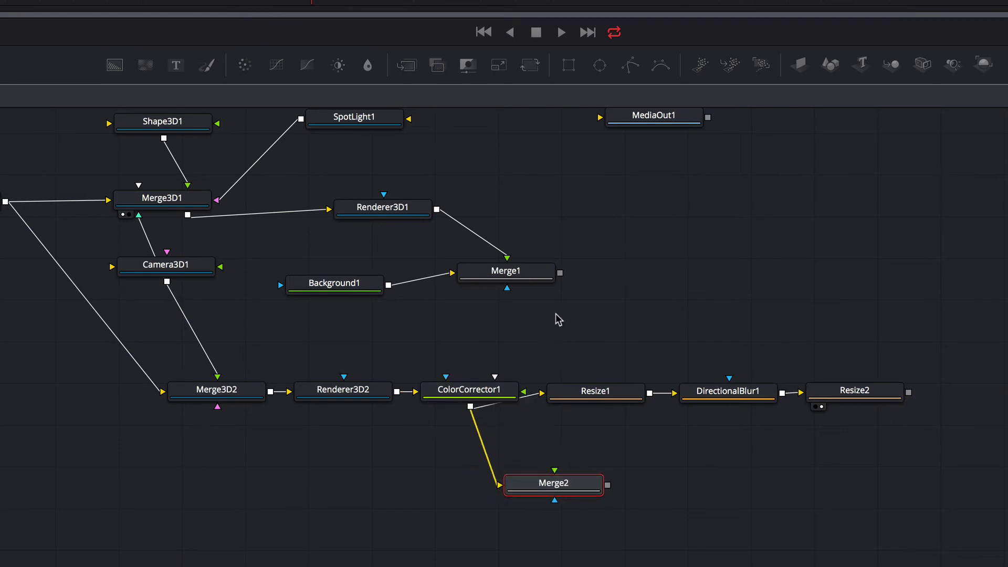
{"action": "left_click_drag", "start_coordinate": [560, 273], "coordinate": [560, 454]}
- Show Merge2 in the second viewer and set its apply mode to Multiply
{"action": "left_click_drag", "start_coordinate": [418, 492], "coordinate": [415, 505]}
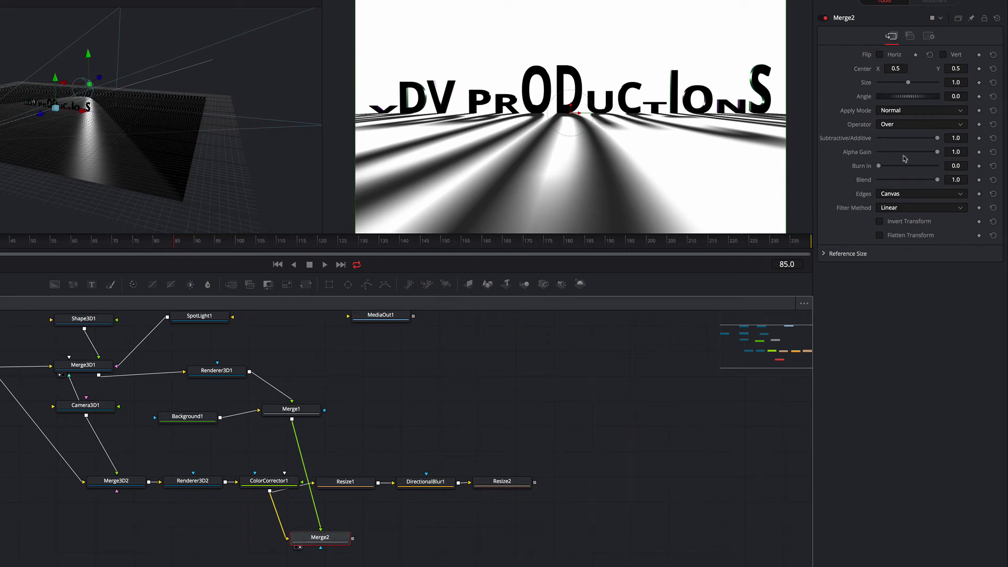
{"action": "left_click", "coordinate": [903, 111]}
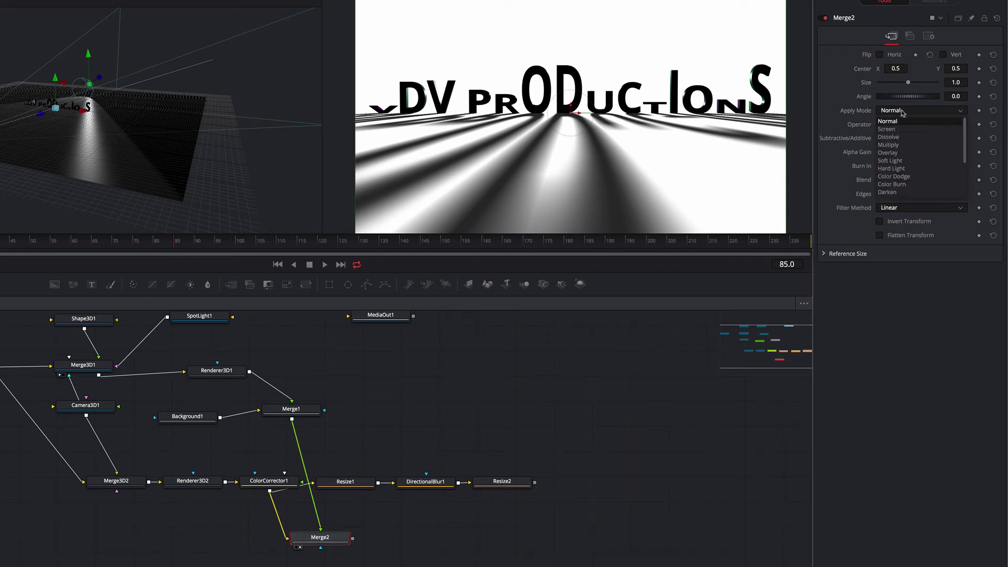
{"action": "left_click", "coordinate": [893, 145]}
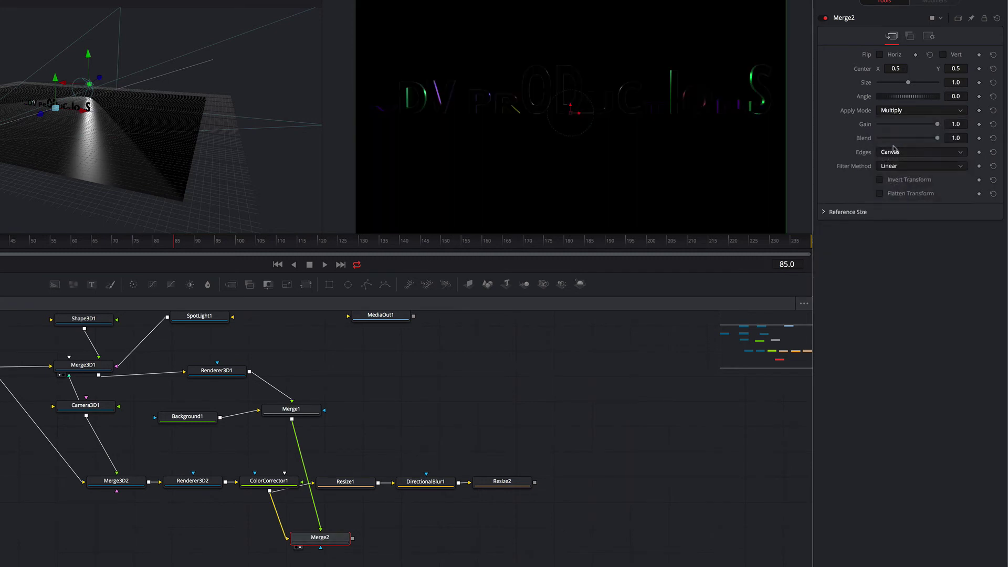
- Add an unattached Merge node below Resize2, then connect Resize2 as its background and Merge1 as its foreground
{"action": "left_click", "coordinate": [522, 521]}
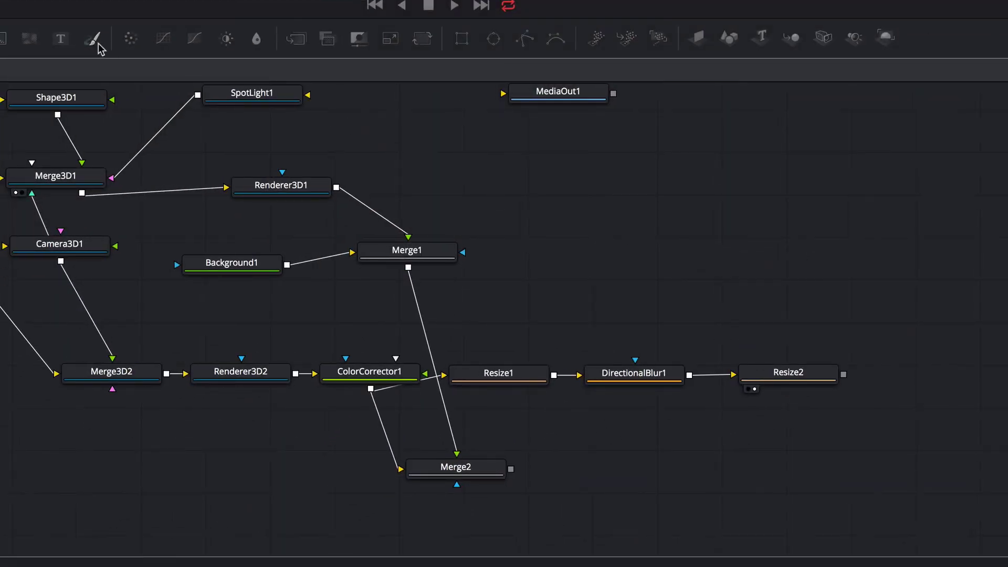
{"action": "left_click_drag", "start_coordinate": [297, 42], "coordinate": [874, 470]}
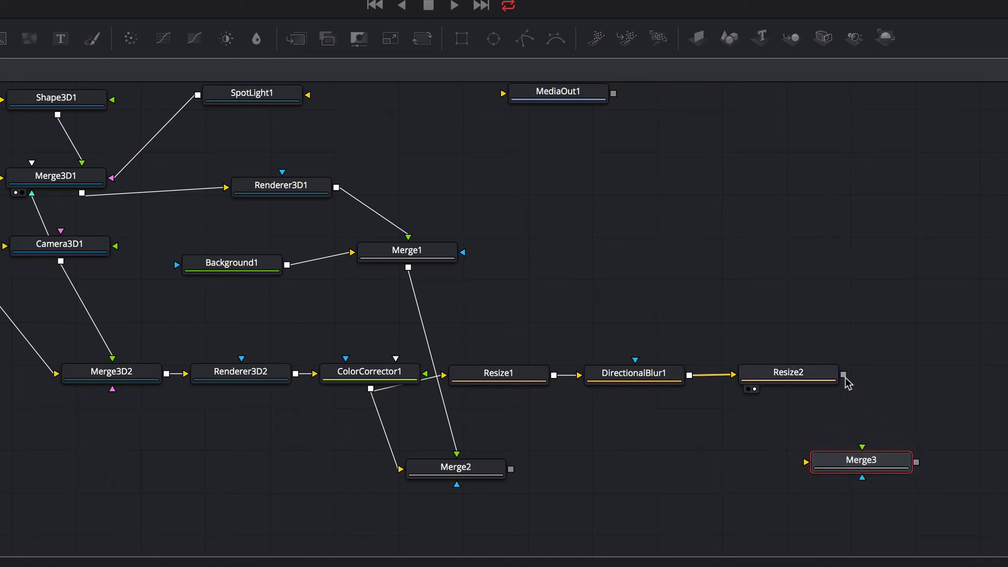
{"action": "left_click_drag", "start_coordinate": [843, 375], "coordinate": [818, 455]}
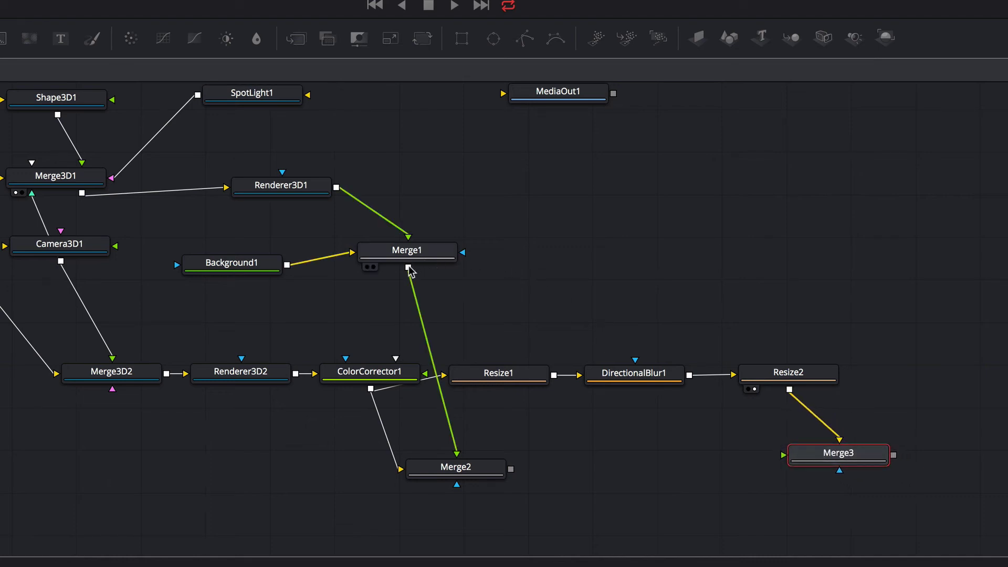
{"action": "left_click_drag", "start_coordinate": [408, 267], "coordinate": [793, 456]}
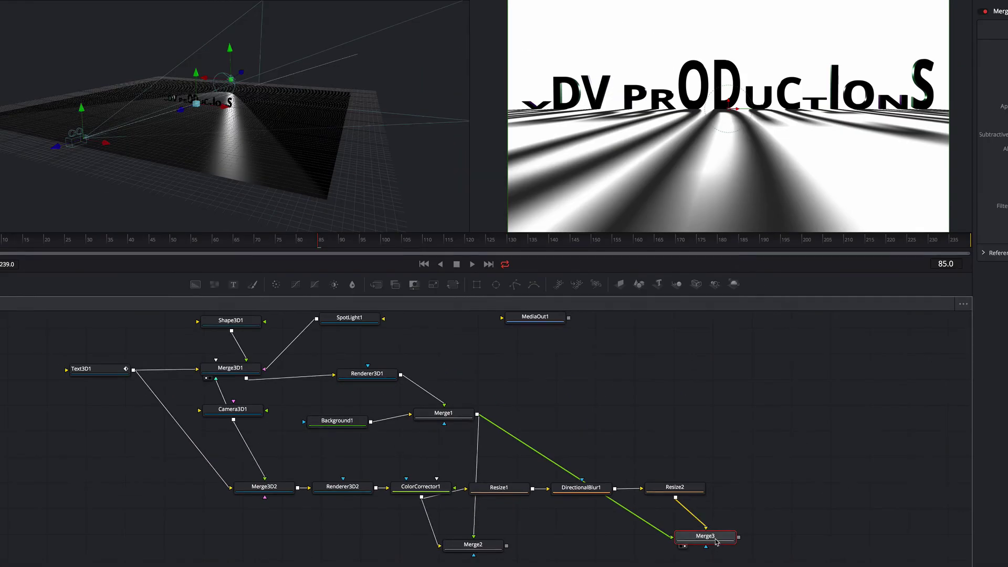
- Show Merge3 in the second viewer and set its apply mode to Multiply
{"action": "left_click", "coordinate": [776, 493]}
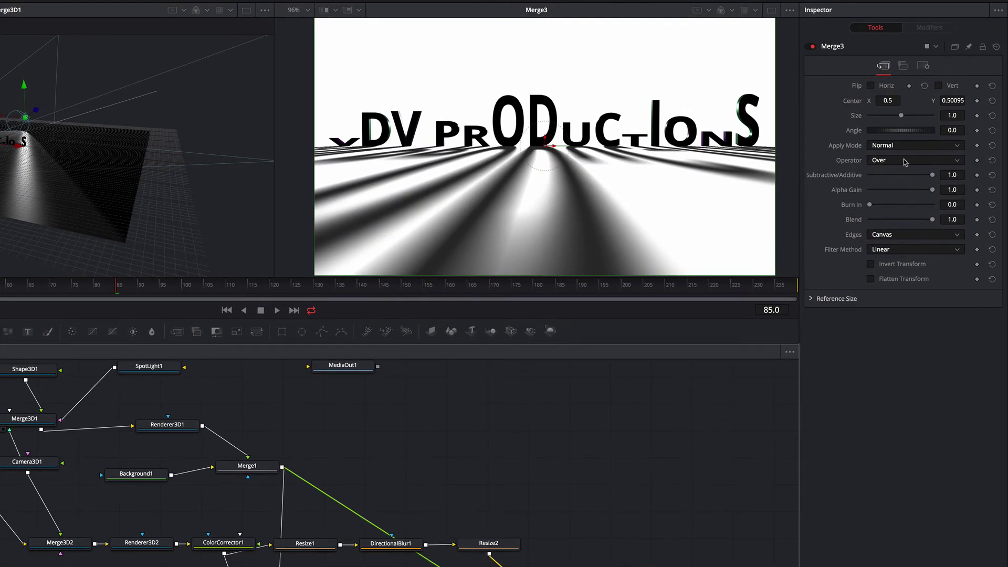
{"action": "left_click", "coordinate": [967, 64]}
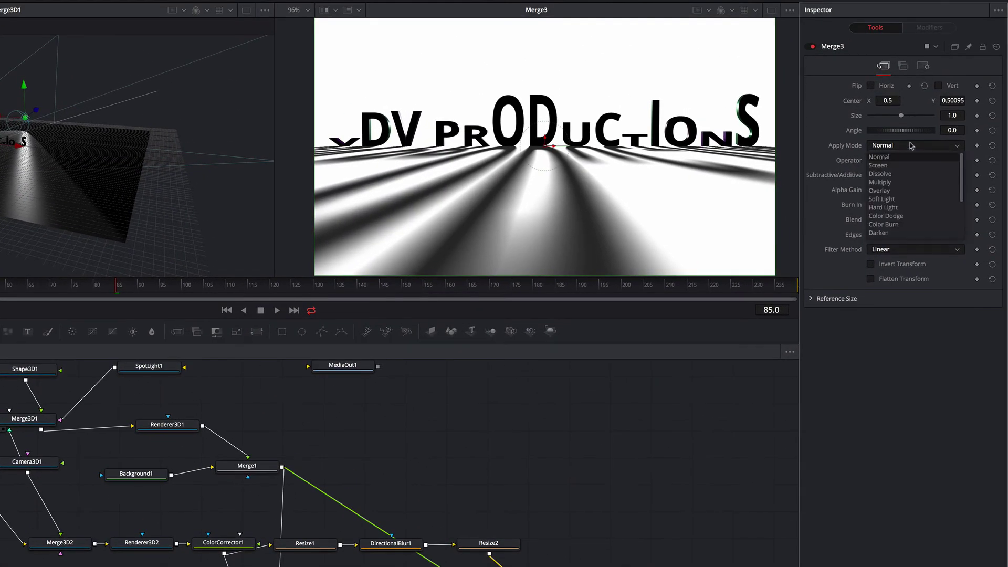
{"action": "left_click", "coordinate": [893, 184]}
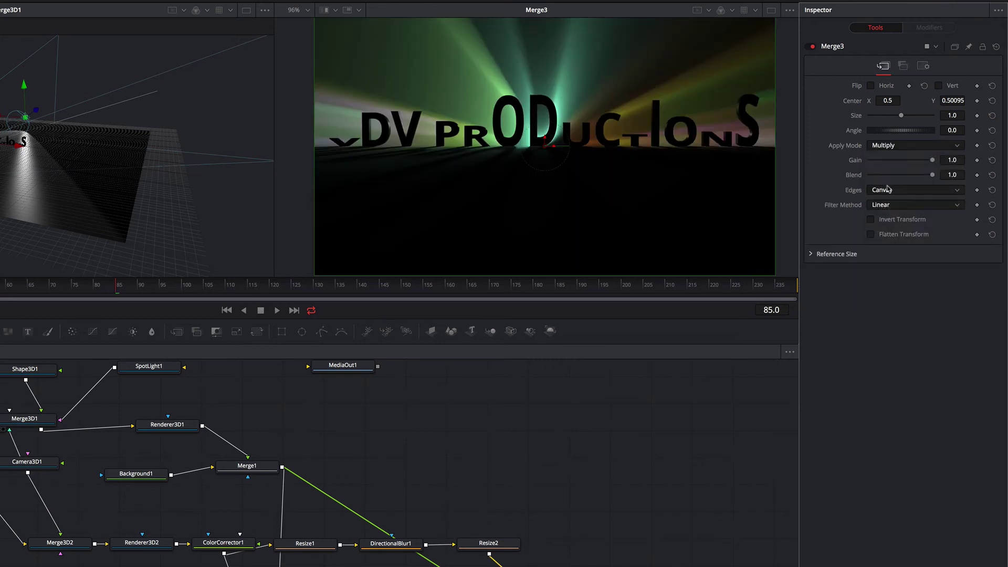
- Add a Merge node with Merge3 as background and Merge2 as foreground, show it in the second viewer and set its alpha gain to 0
{"action": "scroll", "coordinate": [475, 420], "scroll_direction": "down", "scroll_amount": 2}
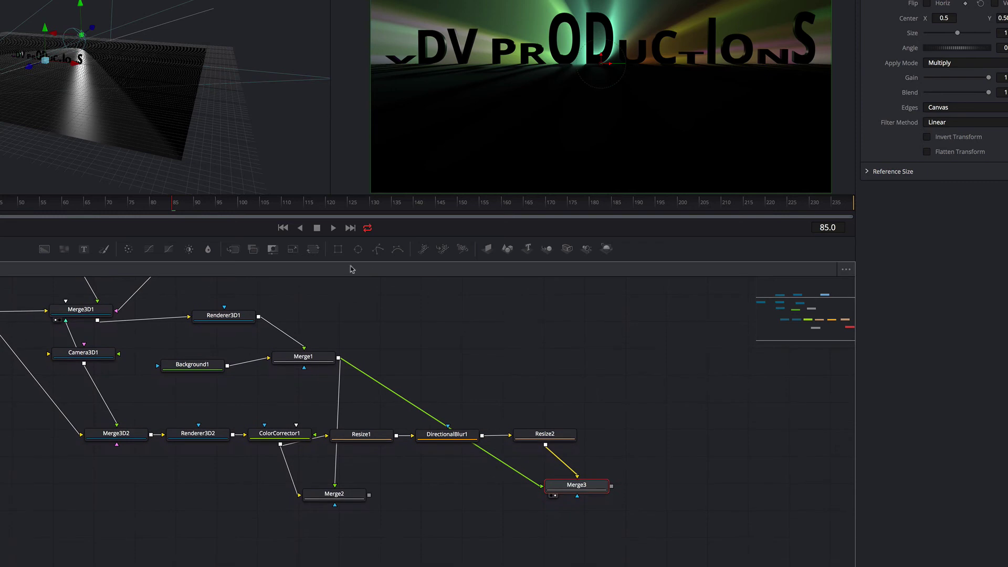
{"action": "left_click_drag", "start_coordinate": [233, 248], "coordinate": [641, 543]}
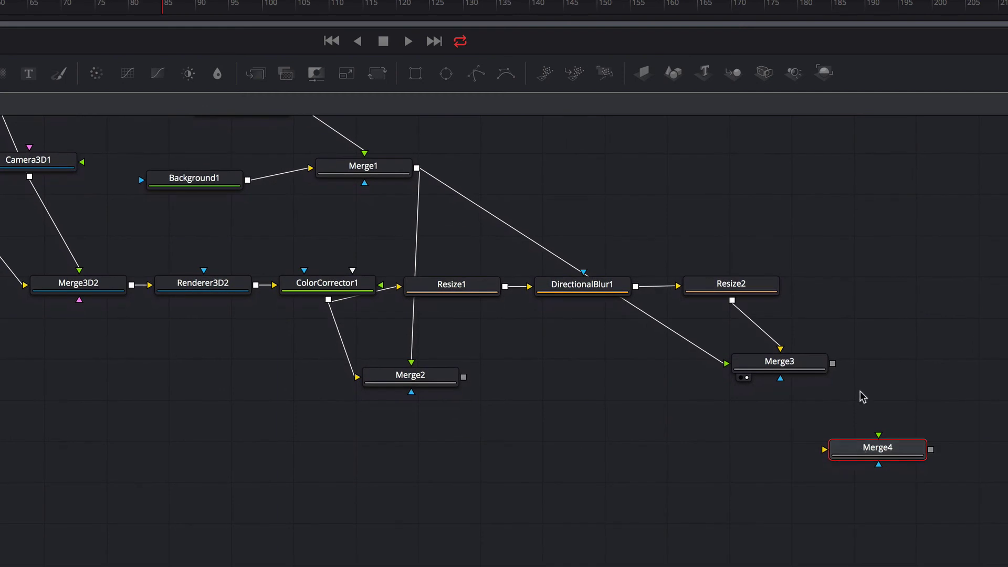
{"action": "left_click_drag", "start_coordinate": [833, 362], "coordinate": [825, 449]}
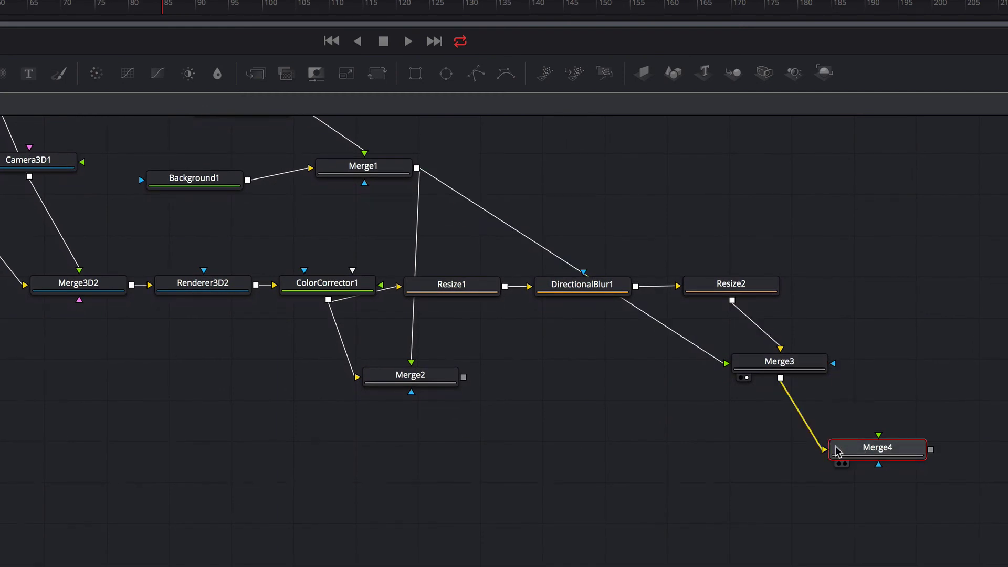
{"action": "left_click_drag", "start_coordinate": [462, 377], "coordinate": [899, 416]}
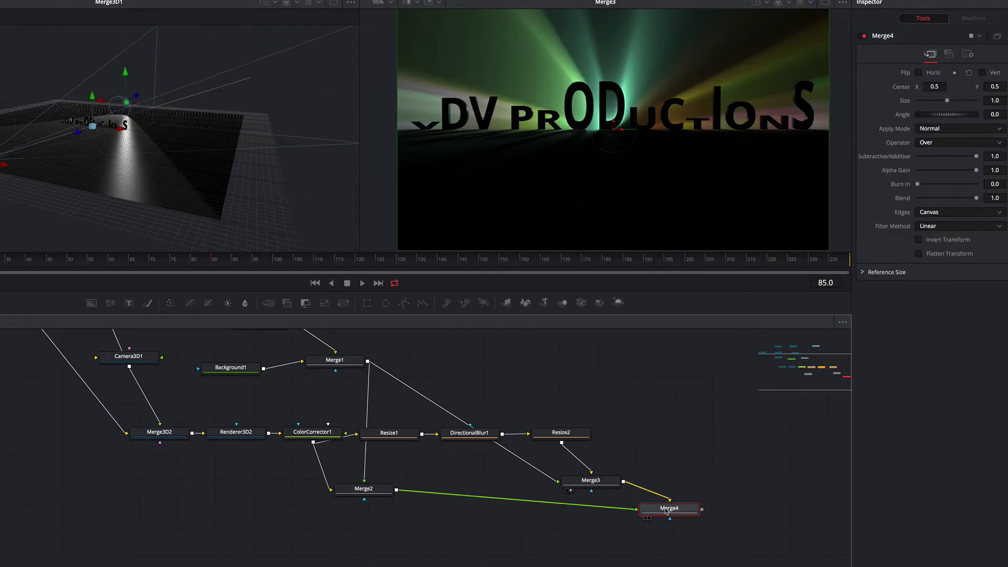
{"action": "left_click_drag", "start_coordinate": [666, 510], "coordinate": [637, 148]}
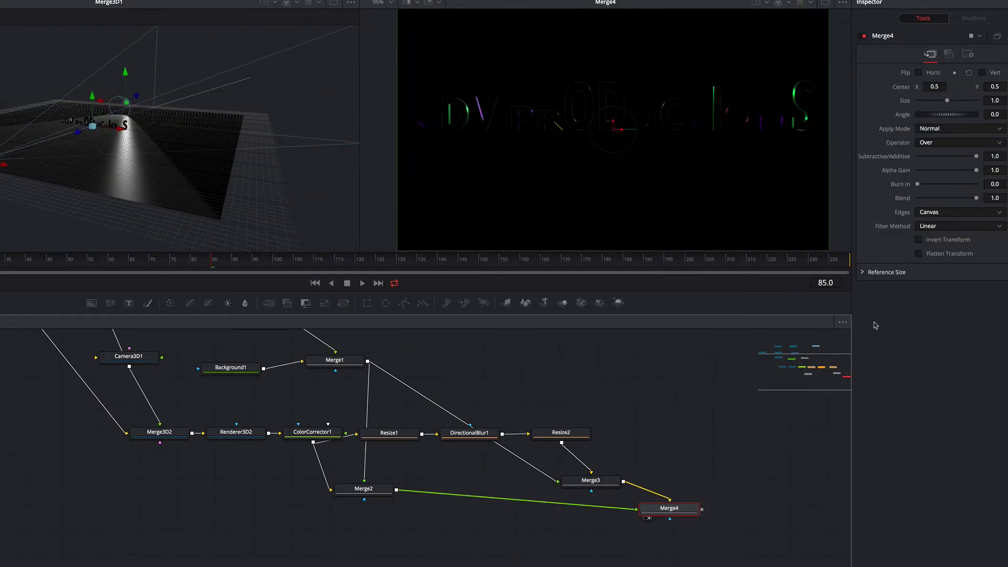
{"action": "left_click_drag", "start_coordinate": [977, 171], "coordinate": [916, 171]}
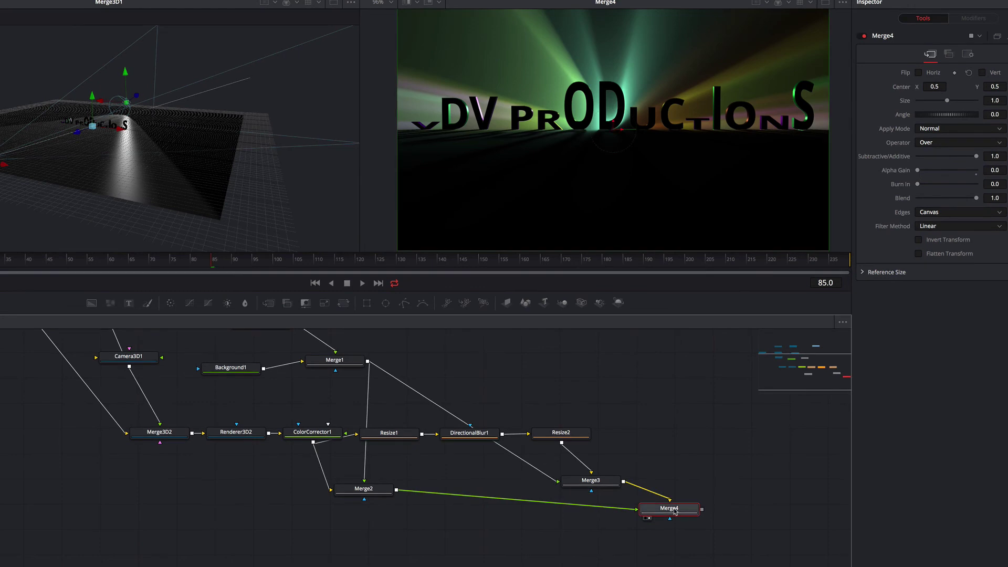
- Add a Soft Glow node after Merge4, show it in the second viewer and set its gain to about 0.669 and glow size to 52
{"action": "key", "text": "shift+space"}
{"action": "type", "text": "soft"}
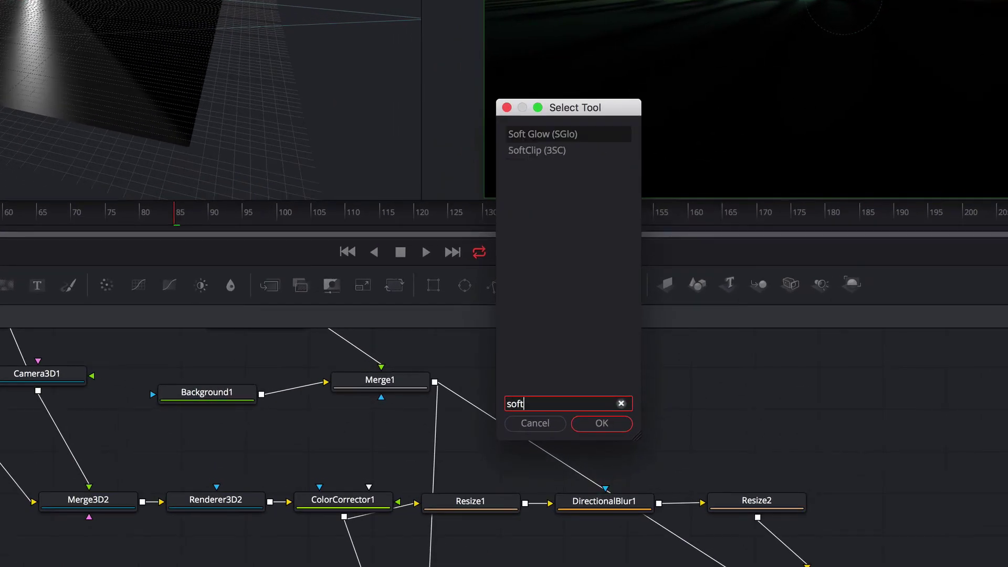
{"action": "key", "text": "Return"}
{"action": "left_click_drag", "start_coordinate": [843, 531], "coordinate": [875, 531]}
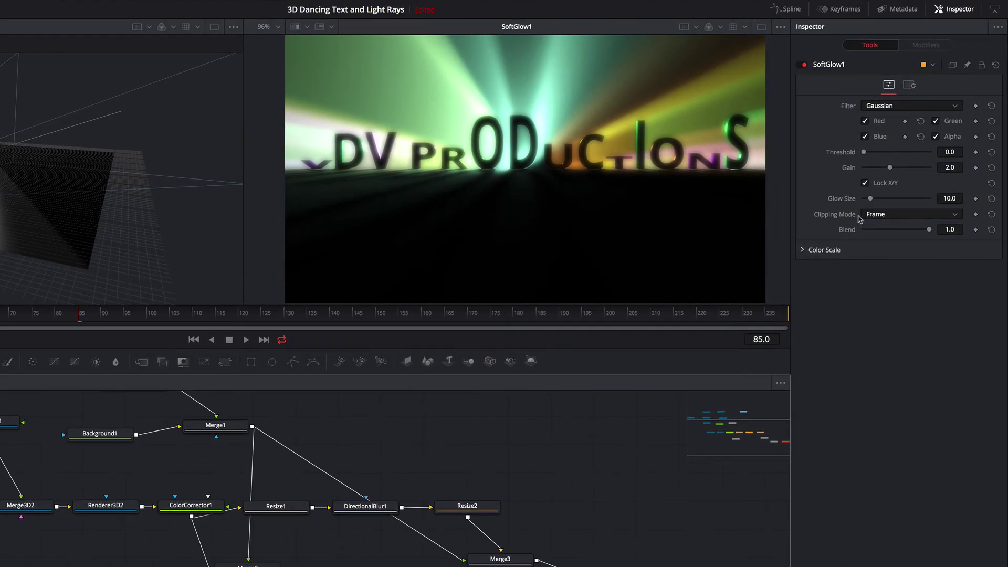
{"action": "left_click_drag", "start_coordinate": [890, 169], "coordinate": [874, 169]}
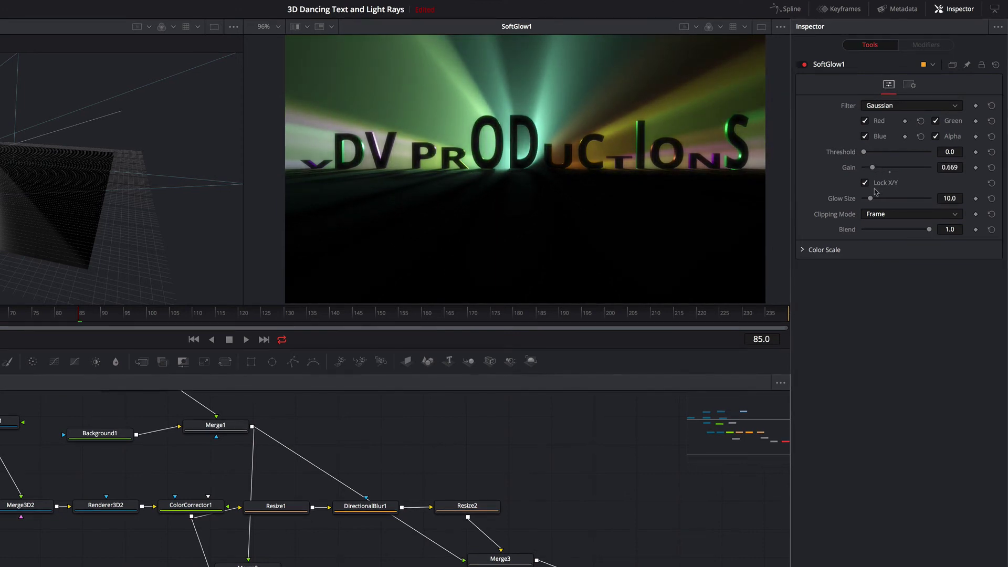
{"action": "left_click_drag", "start_coordinate": [873, 201], "coordinate": [899, 201]}
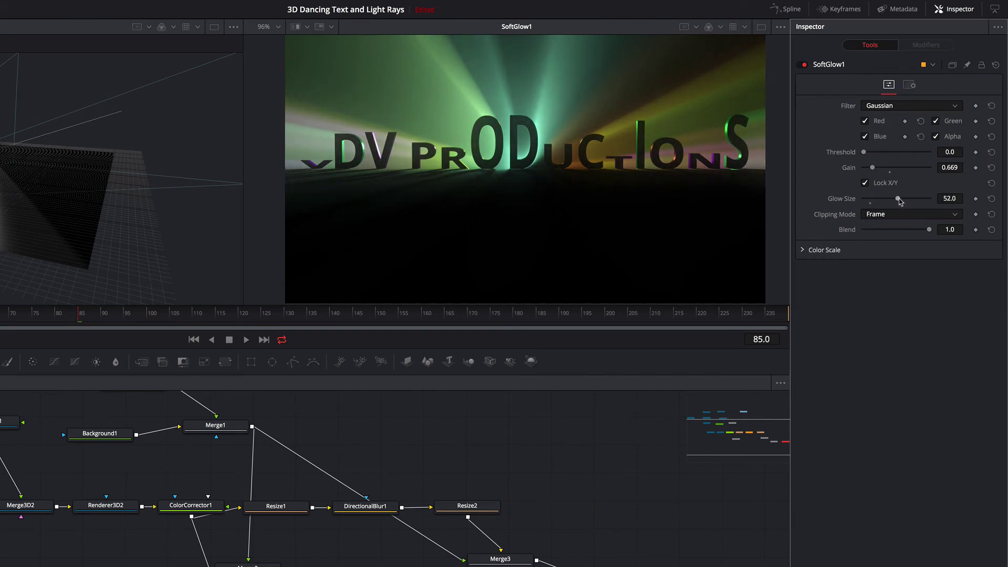
- Move DirectionalBlur1's zoom center vertically to a Y value of about 0.527
{"action": "left_click", "coordinate": [370, 508]}
{"action": "left_click_drag", "start_coordinate": [524, 158], "coordinate": [524, 153]}
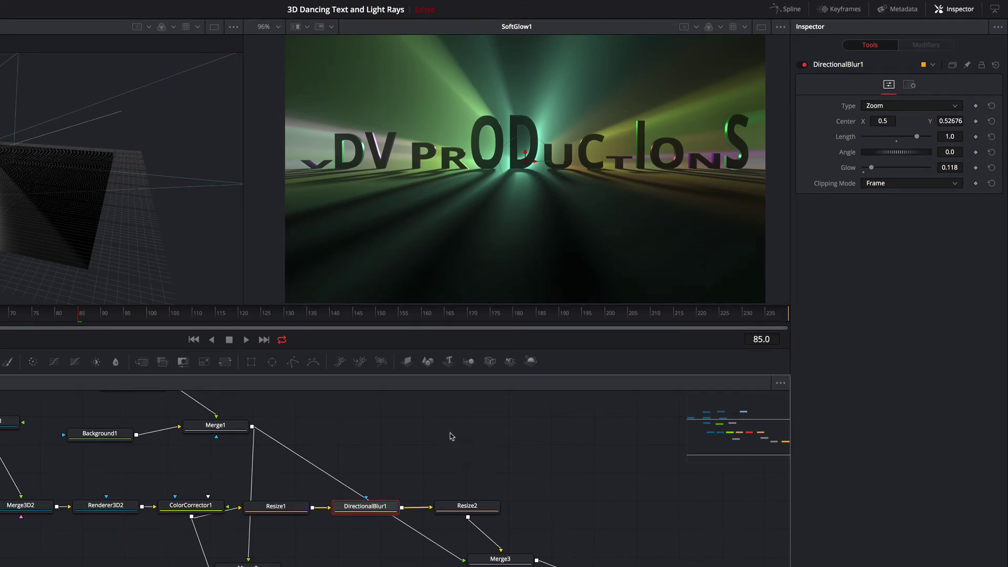
- At frame 0, move Camera3D1 close to the text at about X 3.64, Y 0.95, Z 6.13 and keyframe its translation
{"action": "scroll", "coordinate": [451, 436], "scroll_direction": "up", "scroll_amount": 3}
{"action": "scroll", "coordinate": [450, 436], "scroll_direction": "up", "scroll_amount": 3}
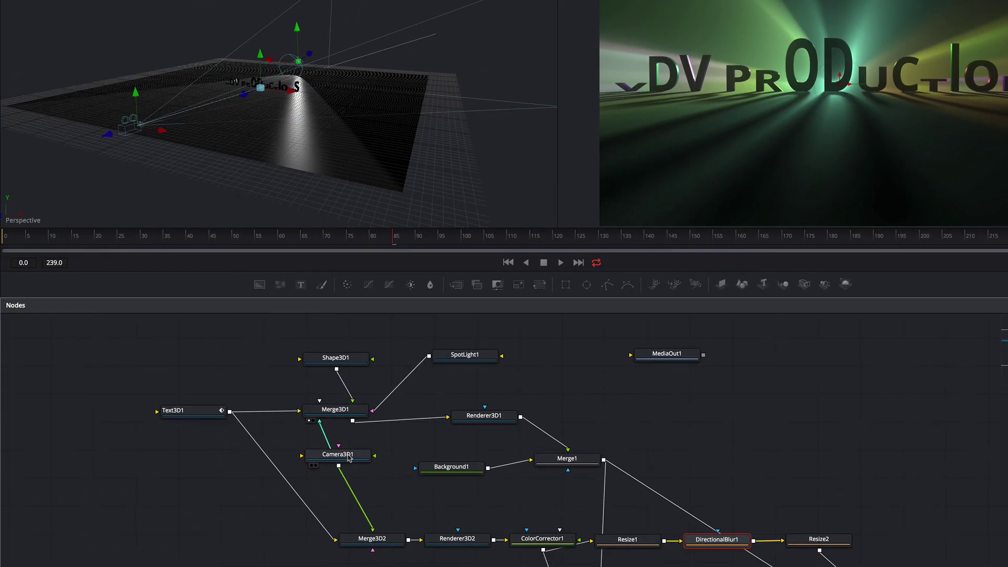
{"action": "left_click", "coordinate": [33, 534]}
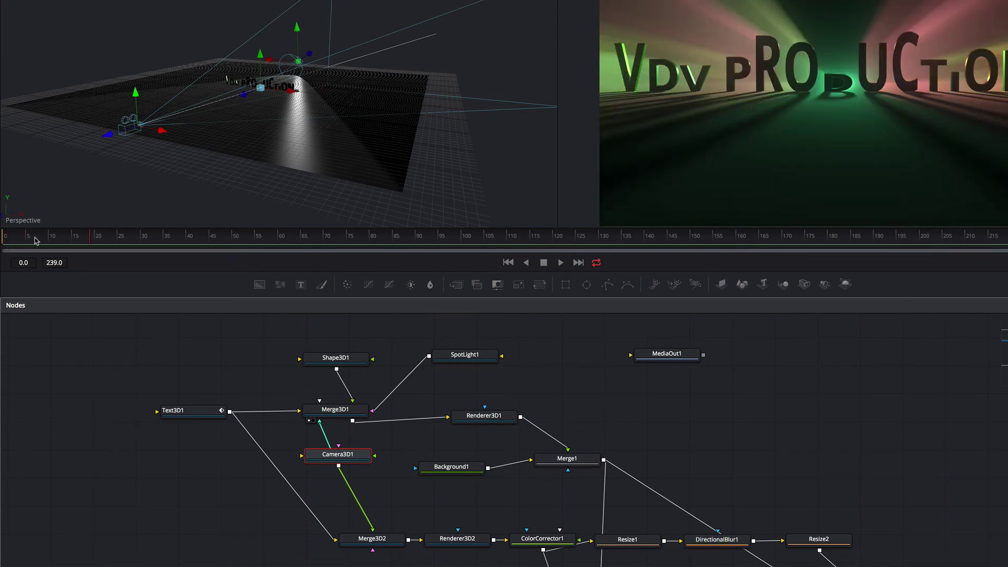
{"action": "left_click", "coordinate": [22, 240]}
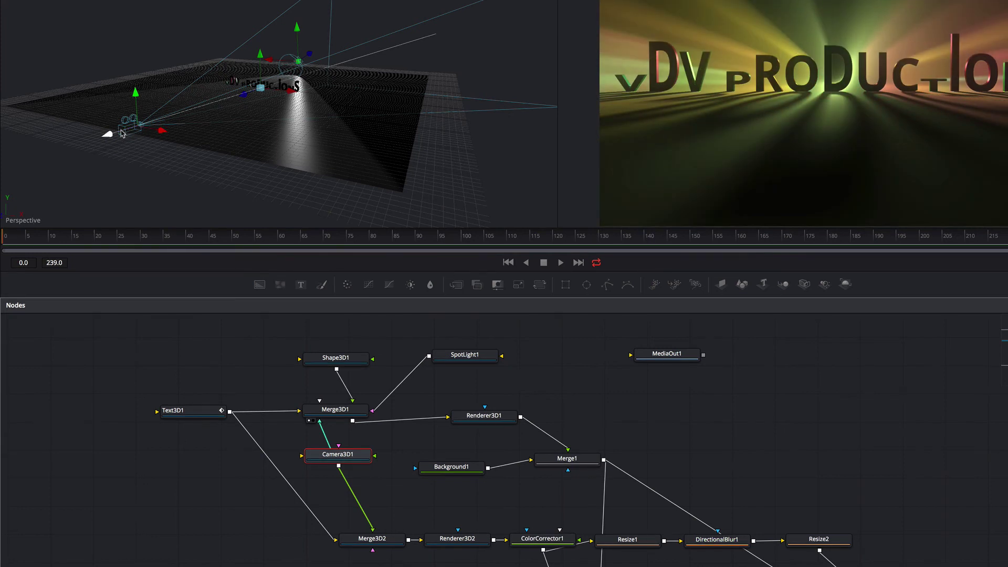
{"action": "left_click_drag", "start_coordinate": [108, 138], "coordinate": [279, 120]}
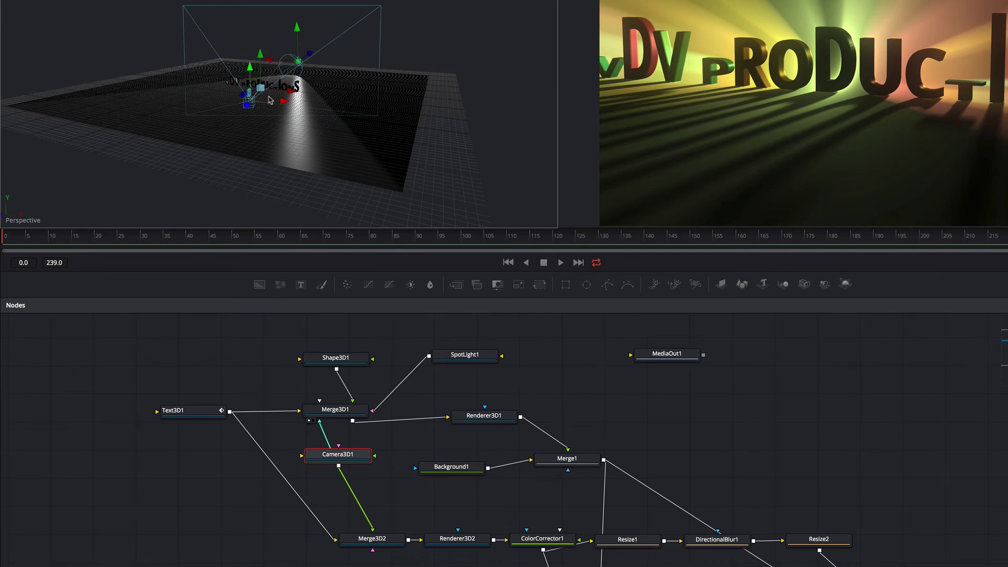
{"action": "left_click_drag", "start_coordinate": [280, 103], "coordinate": [287, 104]}
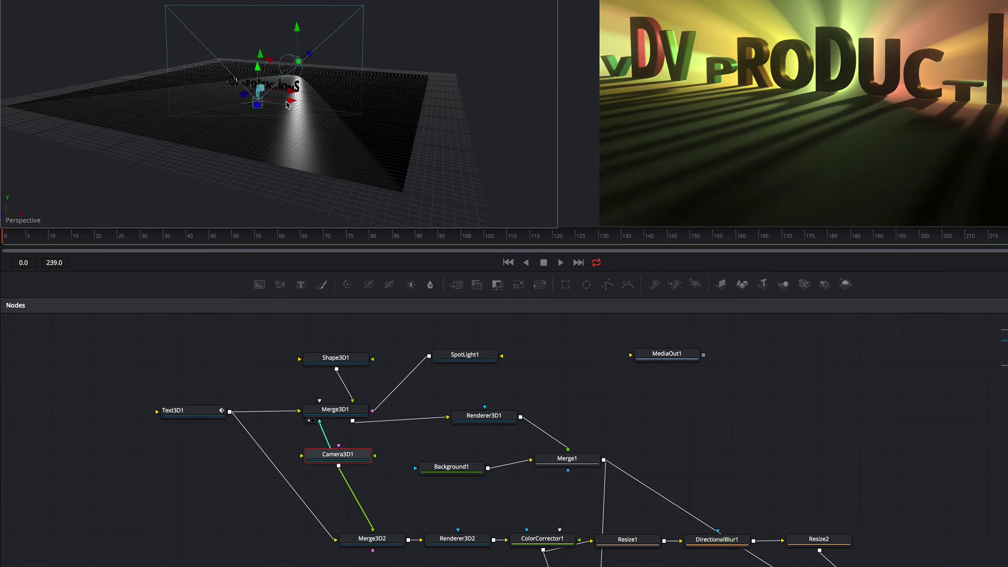
{"action": "left_click_drag", "start_coordinate": [287, 104], "coordinate": [296, 103]}
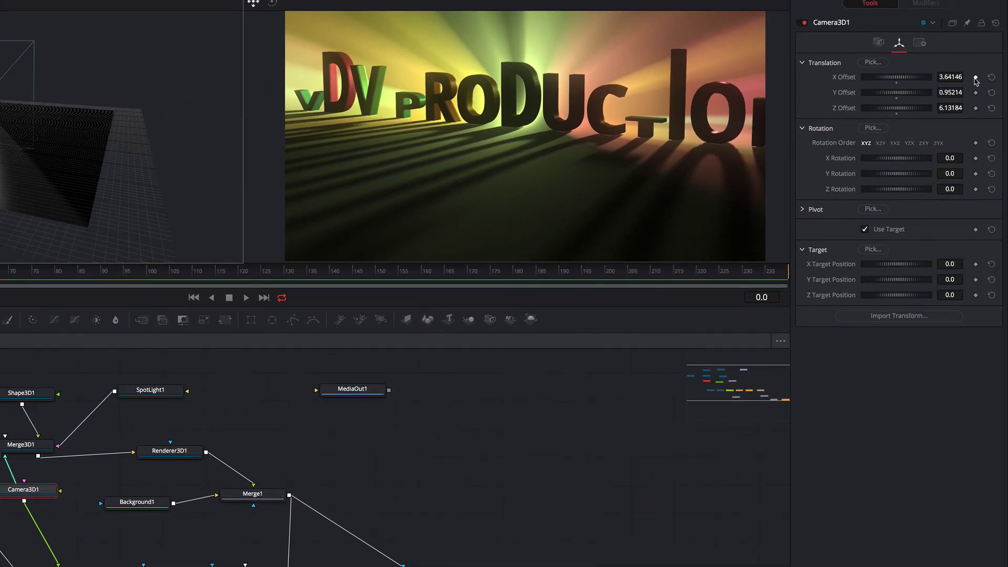
{"action": "left_click", "coordinate": [975, 77]}
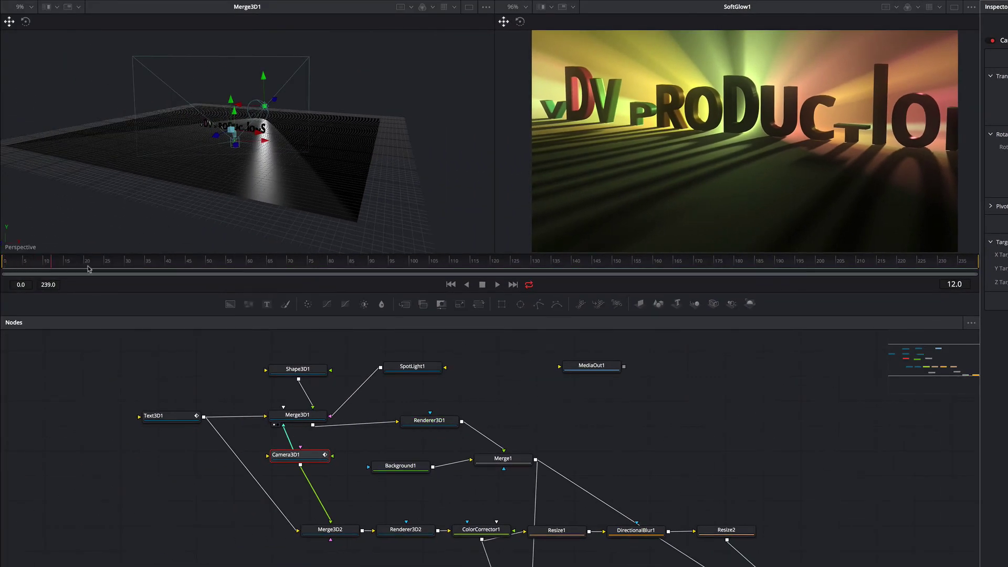
- At about frame 190, lower Camera3D1 slightly, pull it back from the text and shift it sideways toward the VDV end
{"action": "left_click_drag", "start_coordinate": [88, 268], "coordinate": [445, 274]}
{"action": "left_click_drag", "start_coordinate": [605, 283], "coordinate": [776, 262]}
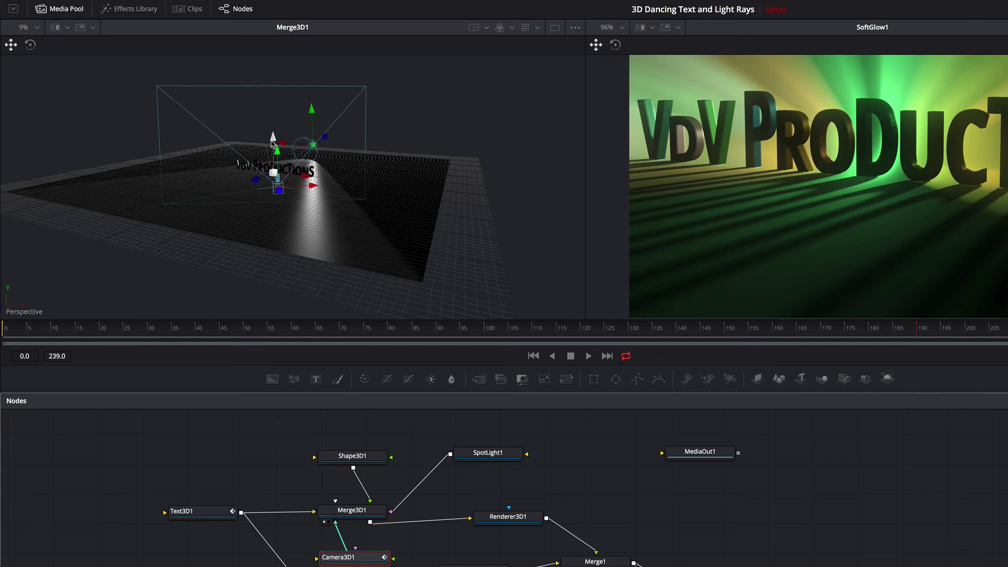
{"action": "mouse_move", "coordinate": [277, 152]}
{"action": "left_mouse_down"}
{"action": "mouse_move", "coordinate": [277, 176]}
{"action": "mouse_move", "coordinate": [277, 160]}
{"action": "left_mouse_up"}
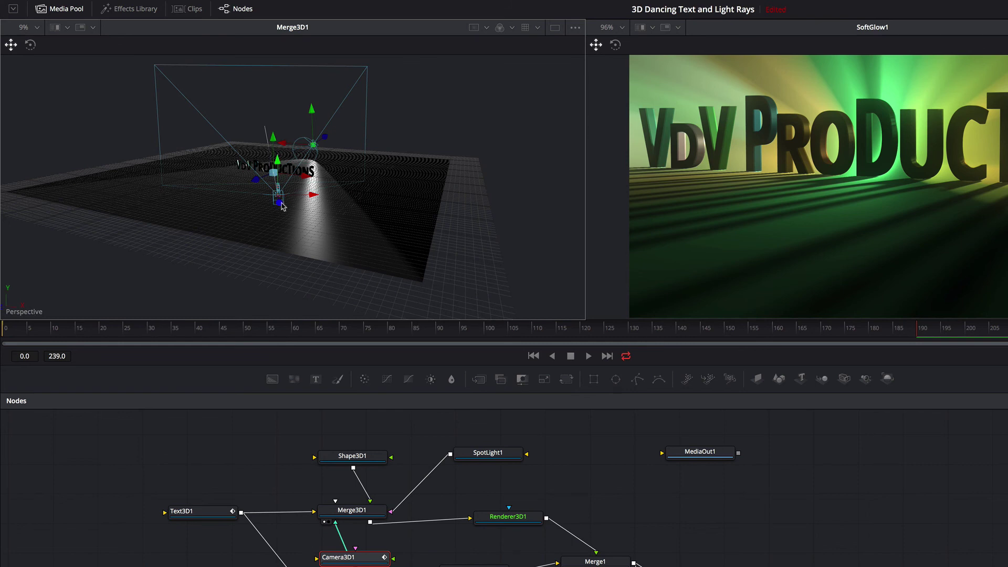
{"action": "left_click_drag", "start_coordinate": [279, 208], "coordinate": [283, 262]}
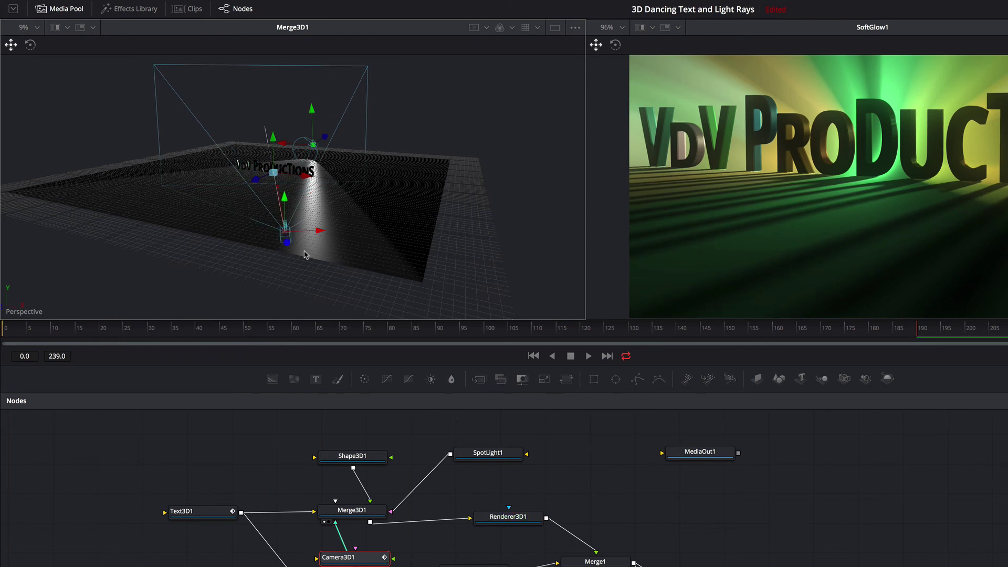
{"action": "left_click_drag", "start_coordinate": [320, 233], "coordinate": [140, 209]}
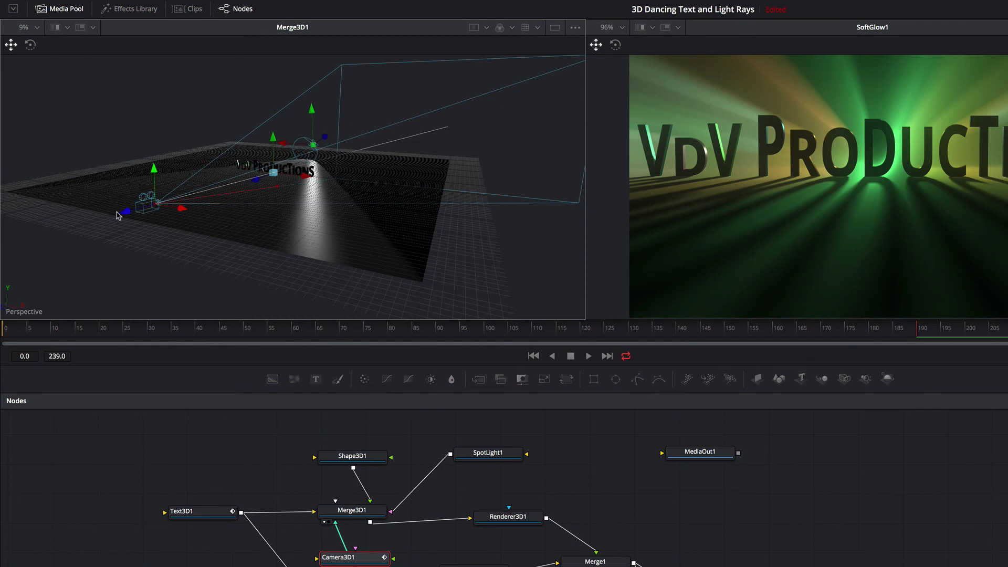
- Adjust Camera3D1's distance and sideways position so it views the text obliquely from its VDV end
{"action": "left_click_drag", "start_coordinate": [137, 209], "coordinate": [133, 186]}
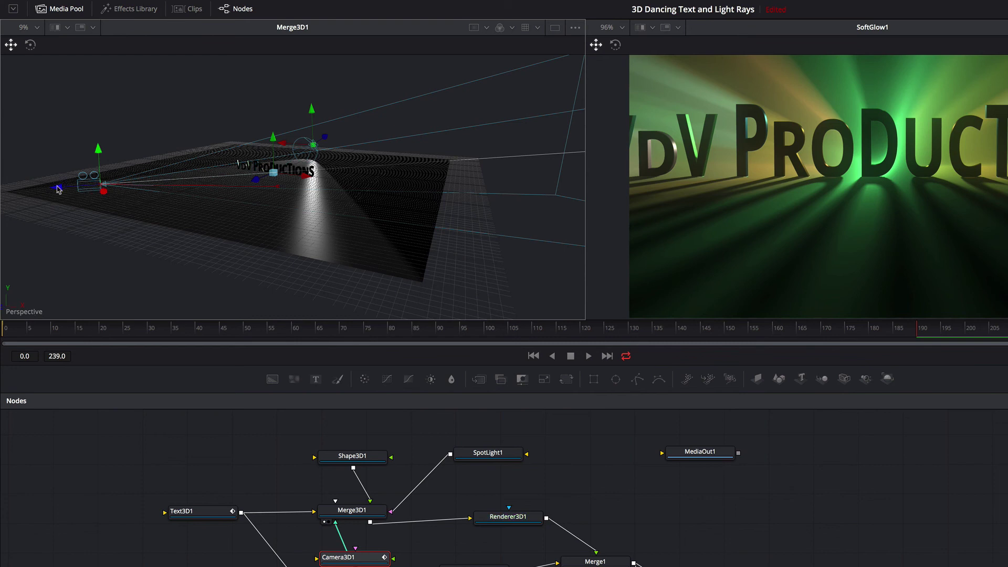
{"action": "left_click_drag", "start_coordinate": [59, 190], "coordinate": [148, 191]}
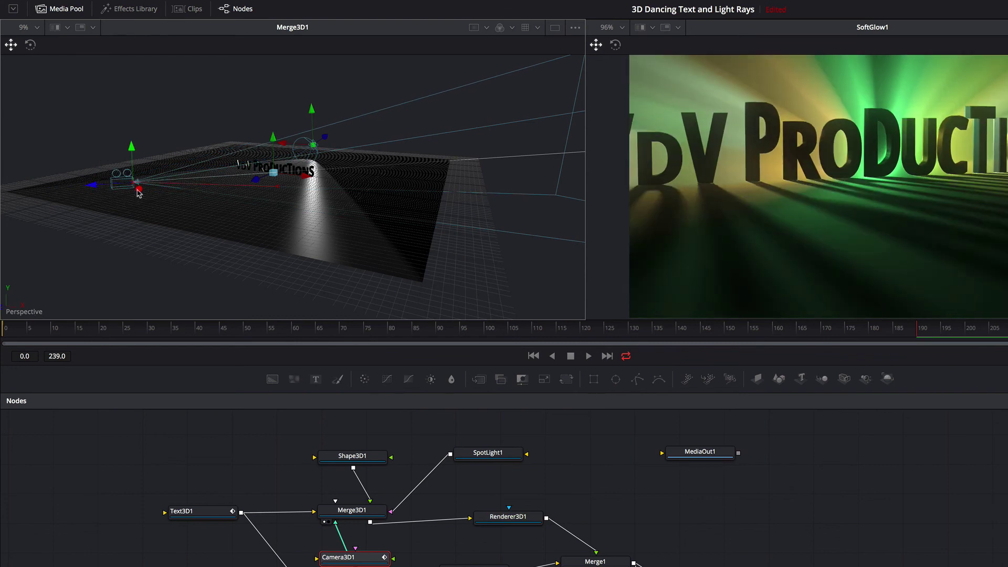
{"action": "mouse_move", "coordinate": [139, 188]}
{"action": "left_mouse_down"}
{"action": "mouse_move", "coordinate": [130, 160]}
{"action": "mouse_move", "coordinate": [128, 187]}
{"action": "left_mouse_up"}
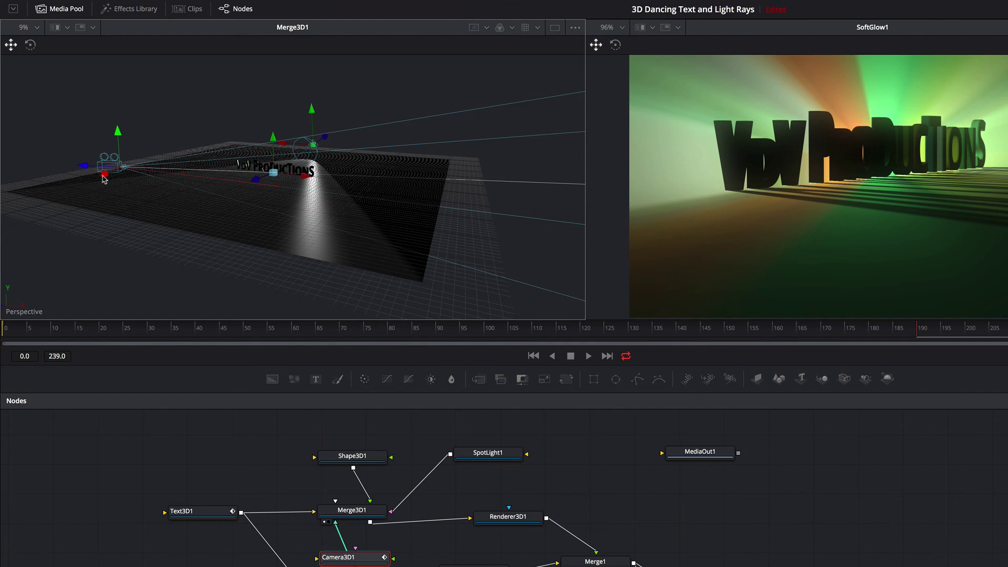
{"action": "left_click_drag", "start_coordinate": [103, 179], "coordinate": [100, 191]}
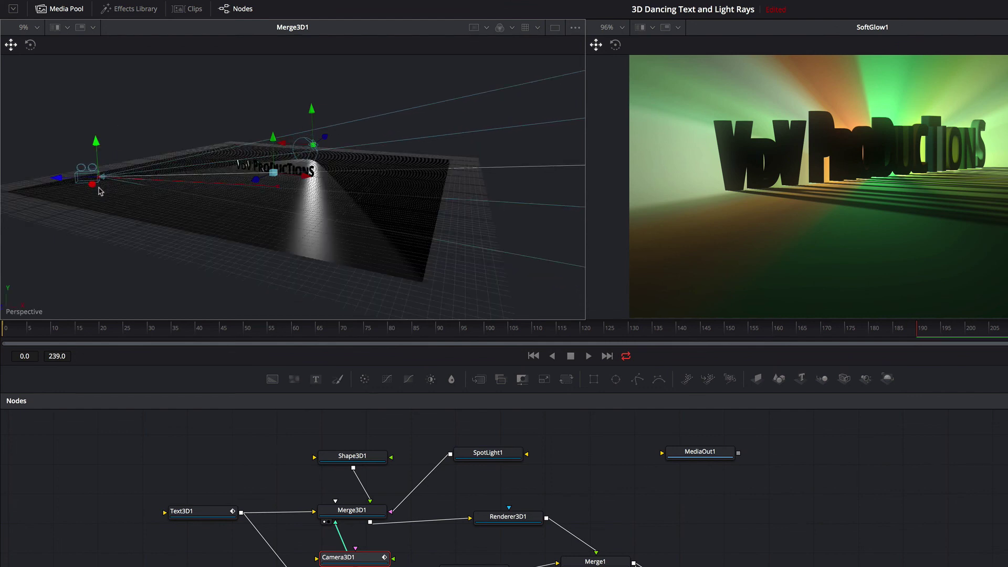
{"action": "left_click_drag", "start_coordinate": [93, 188], "coordinate": [93, 198]}
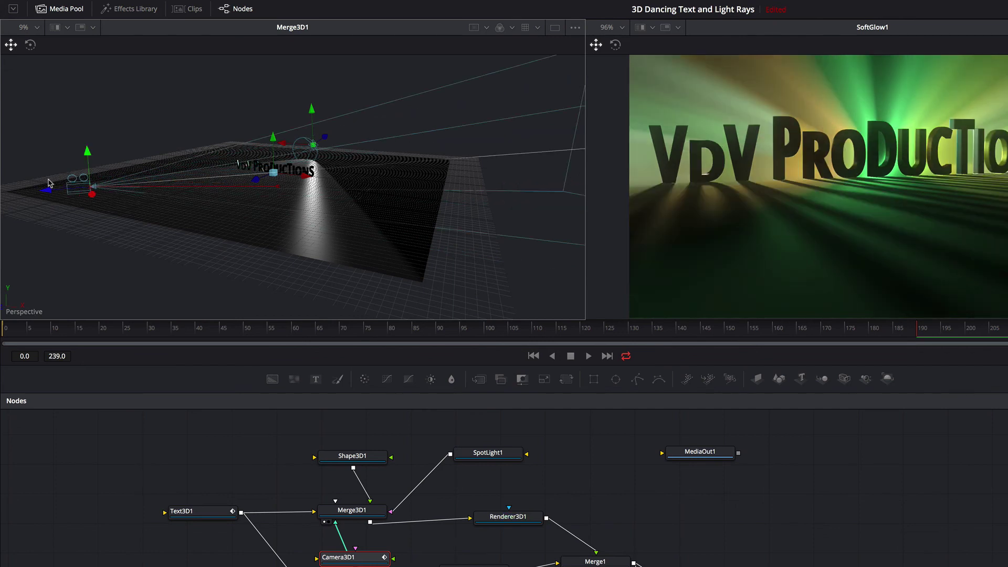
- Raise Camera3D1 slightly and fine-tune its depth and sideways placement to finish the end framing near frame 190
{"action": "mouse_move", "coordinate": [87, 152]}
{"action": "left_mouse_down"}
{"action": "mouse_move", "coordinate": [86, 160]}
{"action": "mouse_move", "coordinate": [87, 138]}
{"action": "left_mouse_up"}
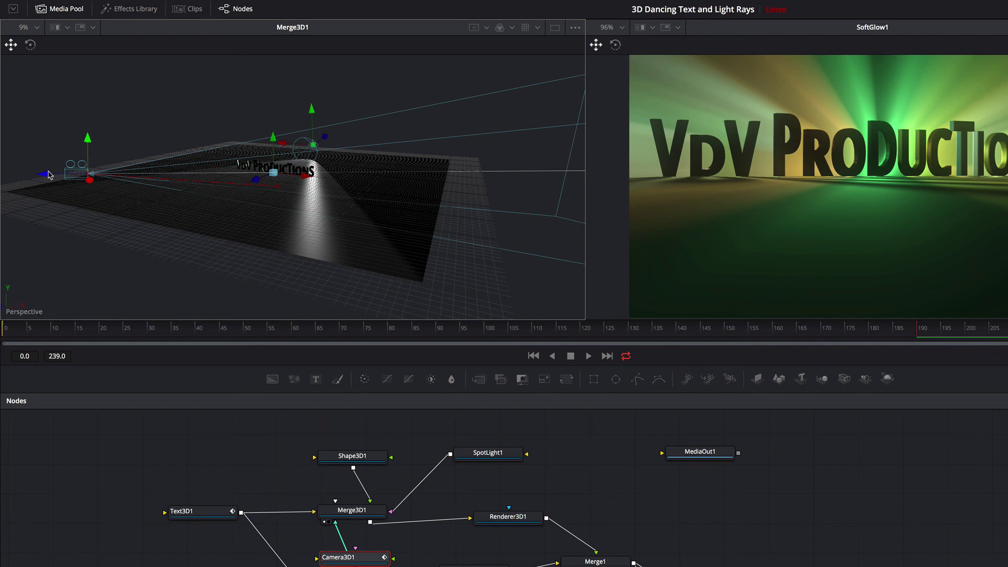
{"action": "left_click_drag", "start_coordinate": [44, 175], "coordinate": [95, 174]}
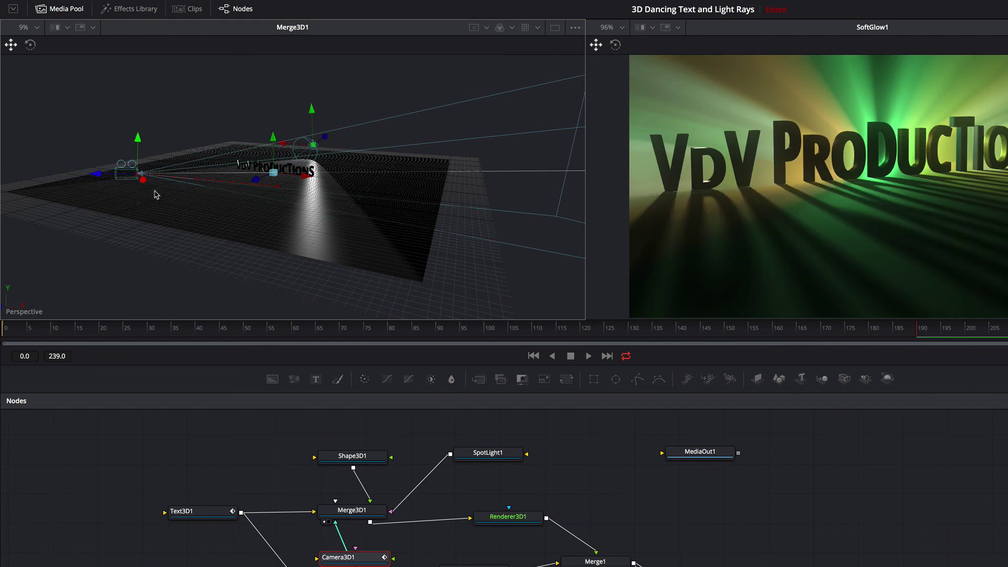
{"action": "left_click_drag", "start_coordinate": [143, 182], "coordinate": [78, 195]}
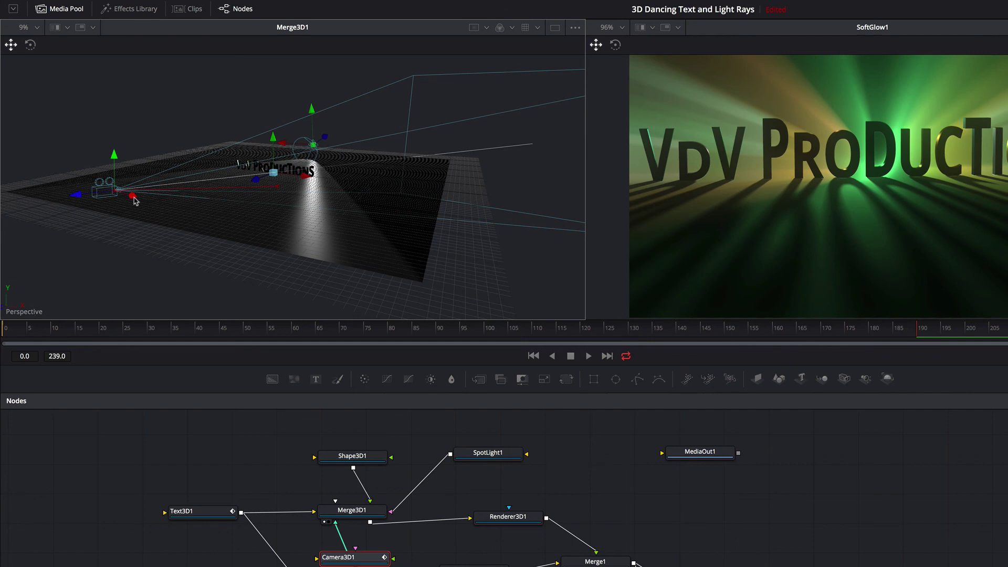
{"action": "left_click_drag", "start_coordinate": [133, 197], "coordinate": [120, 190]}
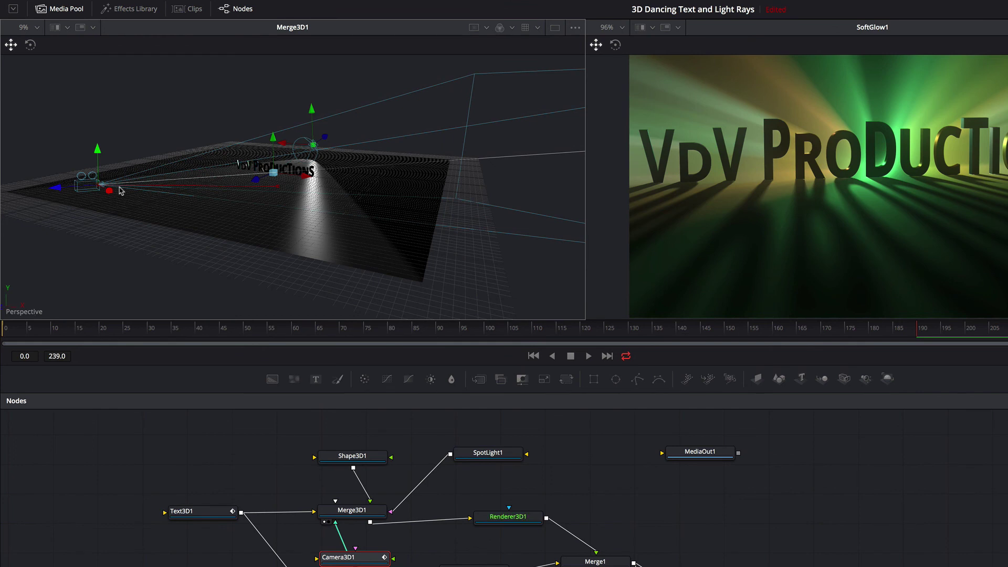
{"action": "left_click_drag", "start_coordinate": [112, 196], "coordinate": [103, 190]}
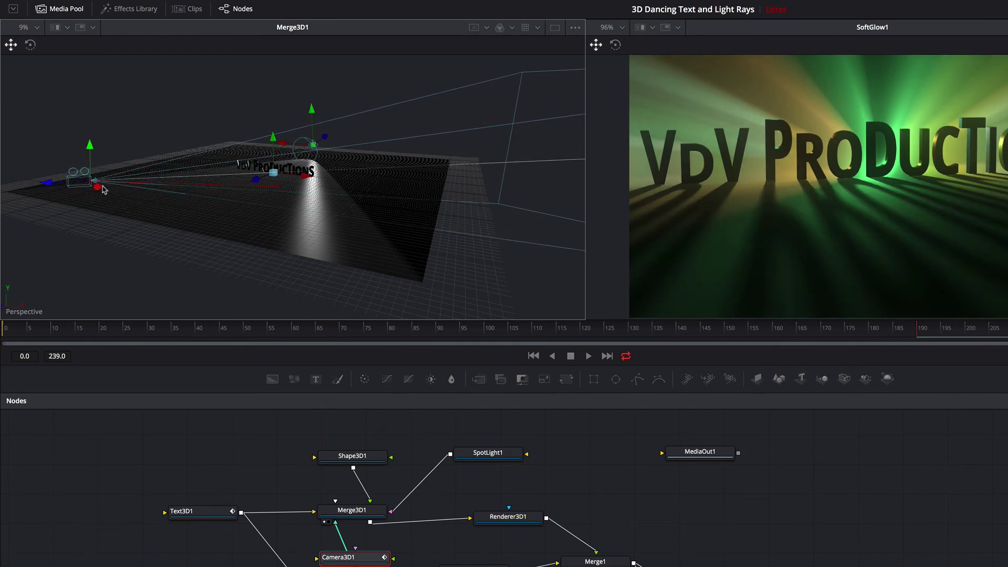
{"action": "left_click_drag", "start_coordinate": [98, 191], "coordinate": [94, 185]}
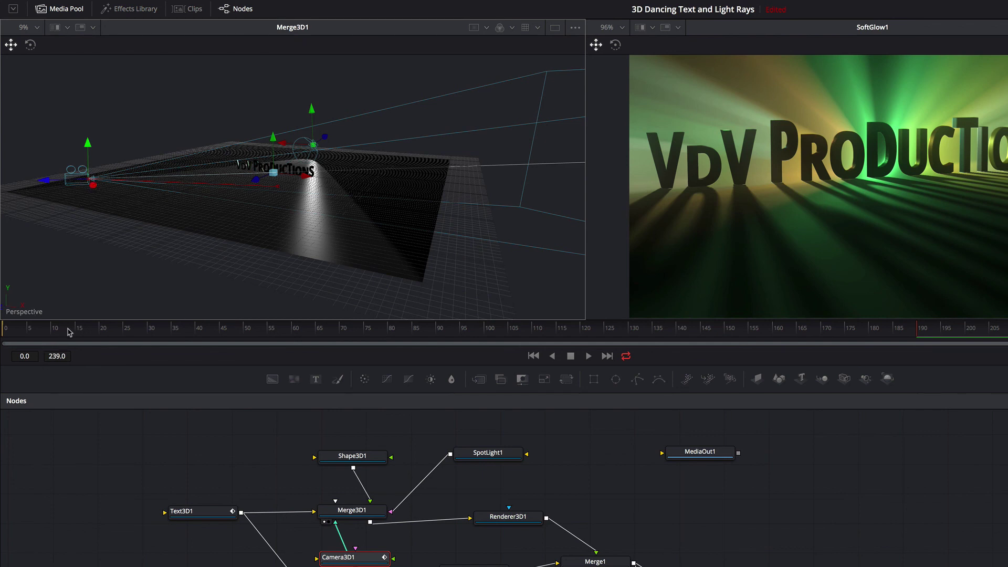
- Play back the camera animation from frame 0 to check the move, and stop it after about a second
{"action": "left_click_drag", "start_coordinate": [69, 331], "coordinate": [3, 329]}
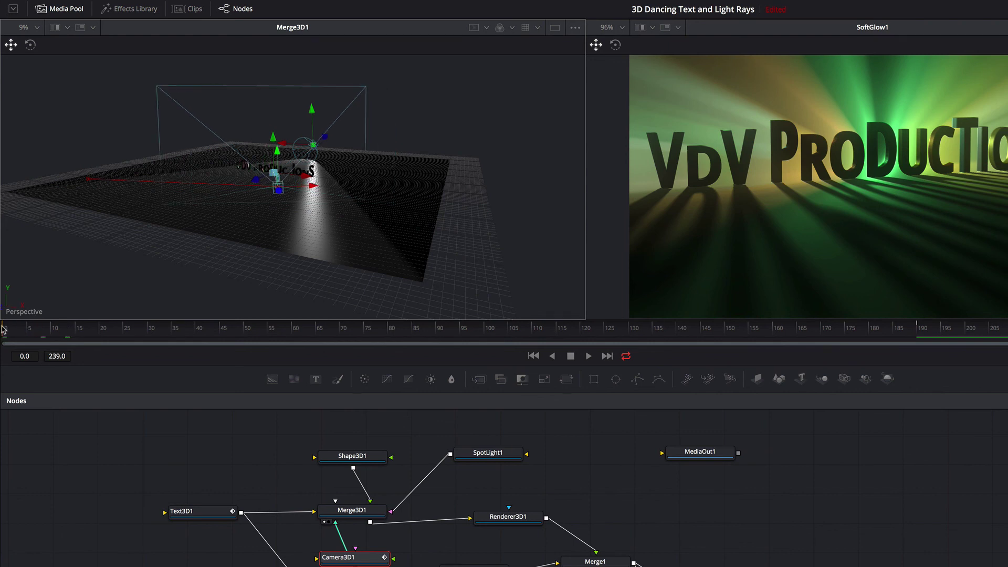
{"action": "left_click", "coordinate": [588, 356]}
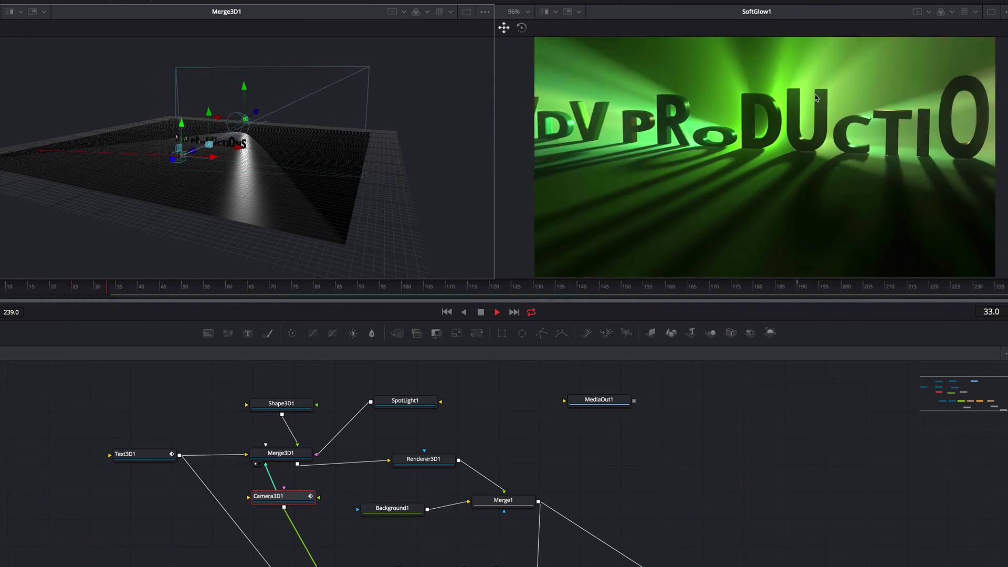
{"action": "left_click", "coordinate": [481, 313]}
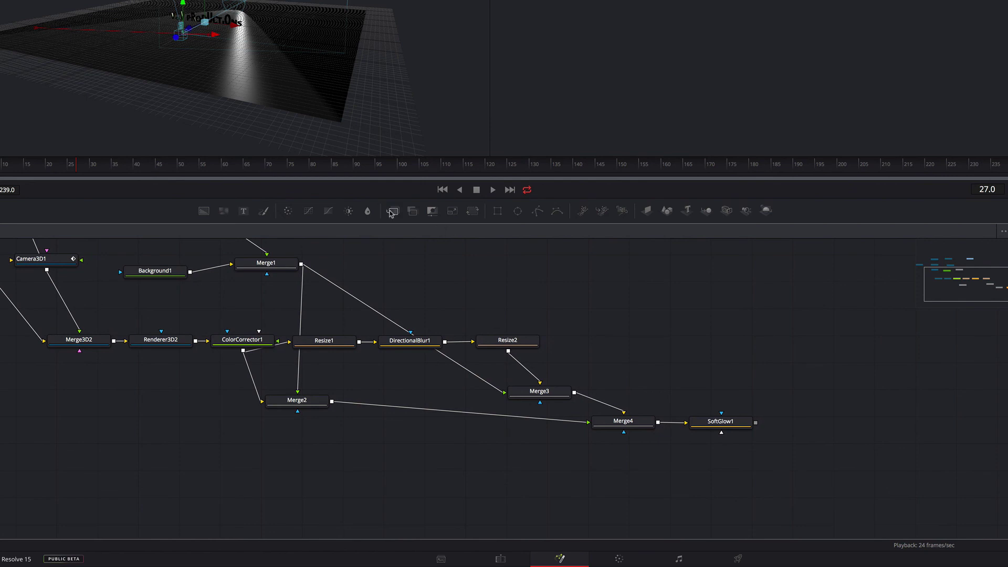
- Move MediaOut1 beside SoftGlow1 and connect SoftGlow1's output to it
{"action": "scroll", "coordinate": [679, 301], "scroll_direction": "up", "scroll_amount": 5}
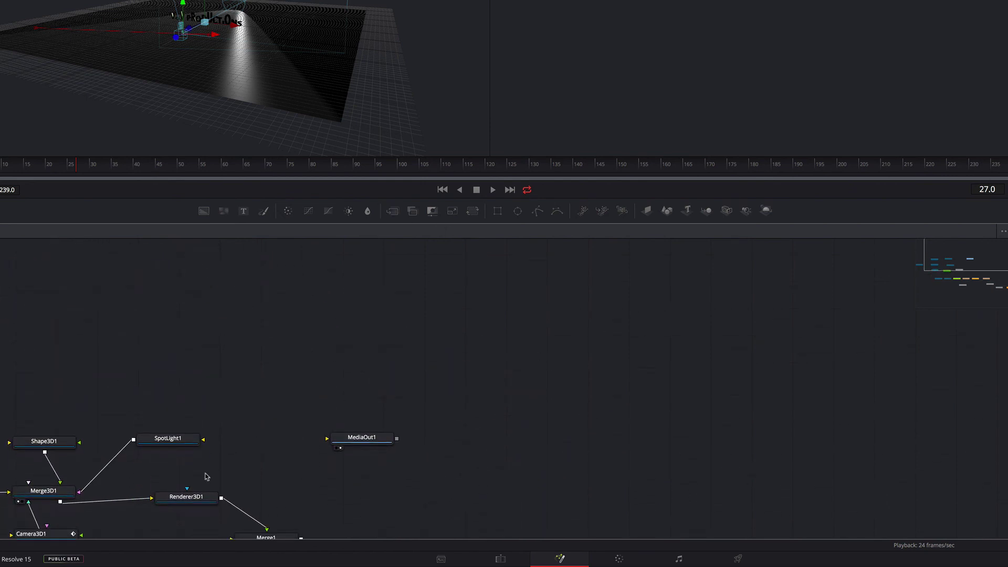
{"action": "left_click_drag", "start_coordinate": [360, 451], "coordinate": [767, 432]}
{"action": "scroll", "coordinate": [665, 455], "scroll_direction": "down", "scroll_amount": 4}
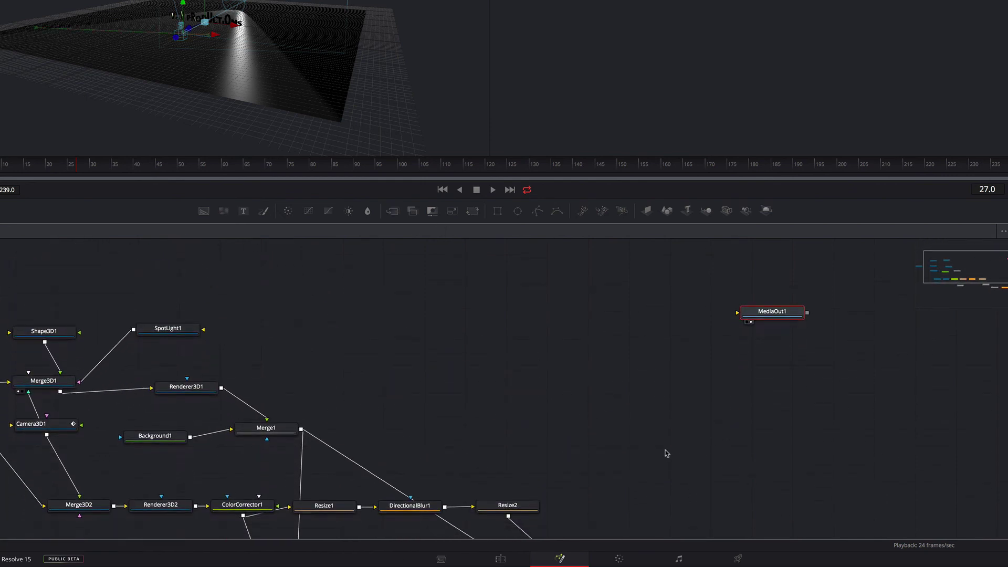
{"action": "scroll", "coordinate": [767, 294], "scroll_direction": "up", "scroll_amount": 1}
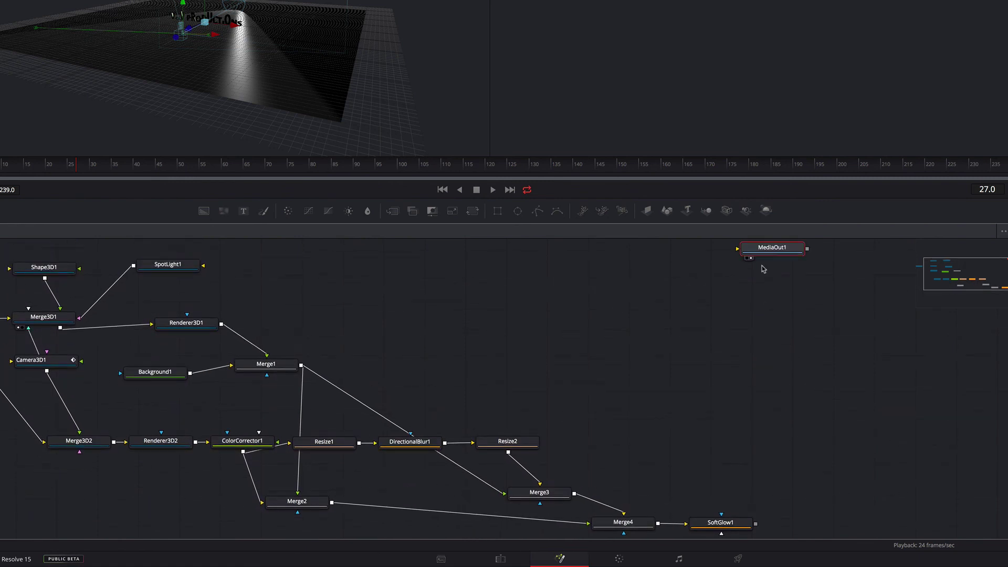
{"action": "left_click_drag", "start_coordinate": [787, 262], "coordinate": [842, 449]}
{"action": "scroll", "coordinate": [686, 472], "scroll_direction": "down", "scroll_amount": 1}
{"action": "left_click_drag", "start_coordinate": [755, 496], "coordinate": [814, 483]}
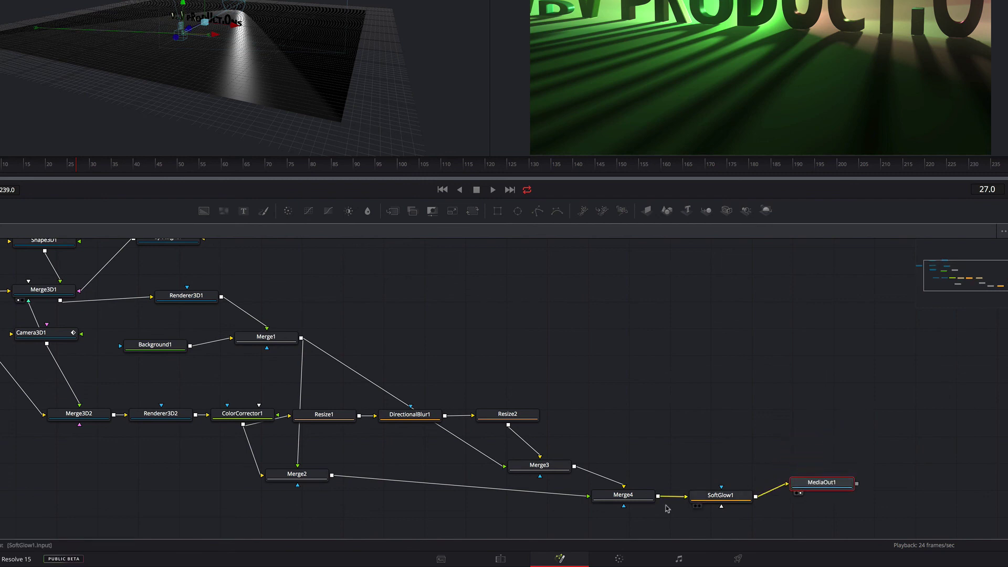
- On the Edit page, add Funky_Disco.mp3 to Audio 1 at the timeline start and trim a few frames off its beginning
{"action": "left_click", "coordinate": [500, 560]}
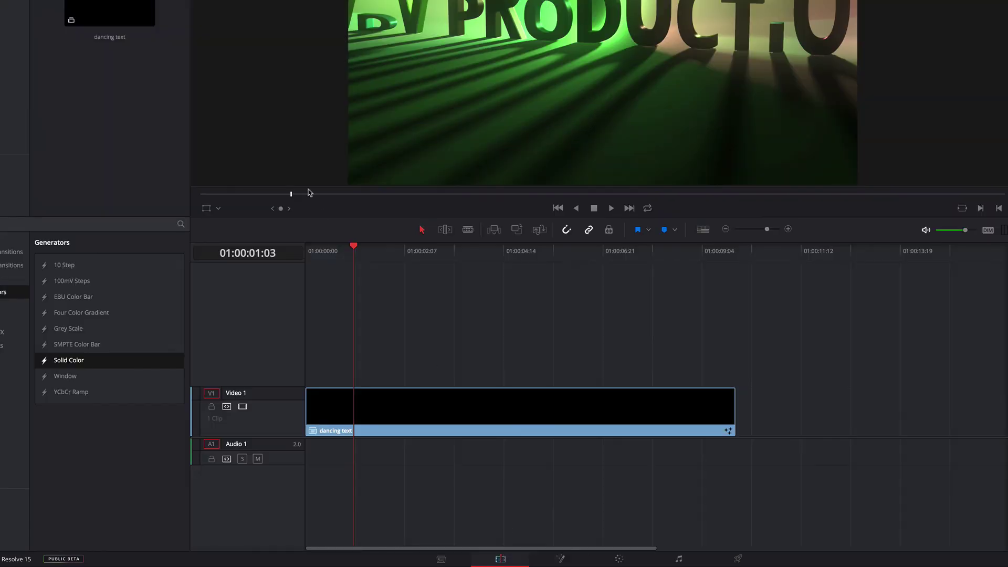
{"action": "left_click_drag", "start_coordinate": [316, 254], "coordinate": [307, 246]}
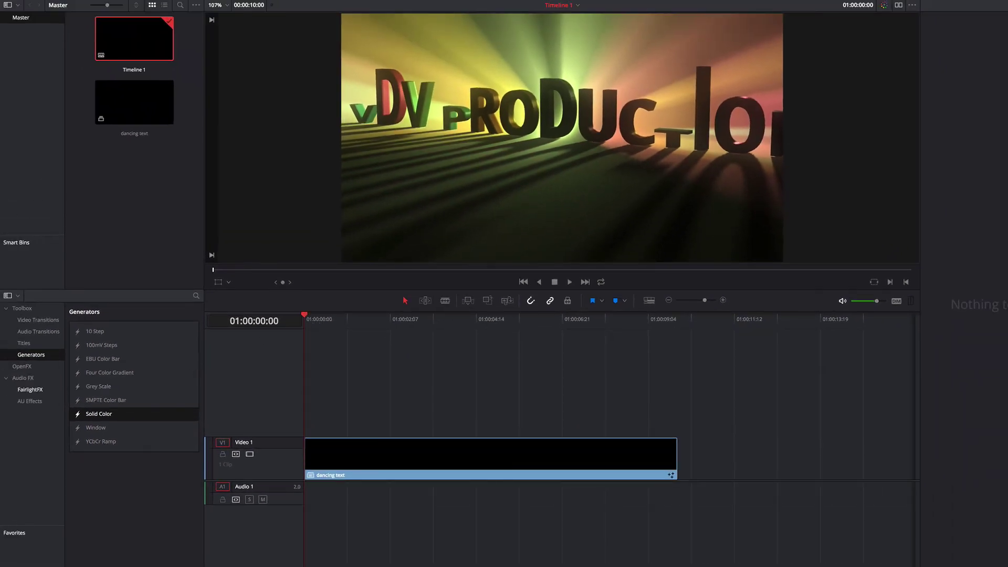
{"action": "left_click_drag", "start_coordinate": [211, 362], "coordinate": [304, 502]}
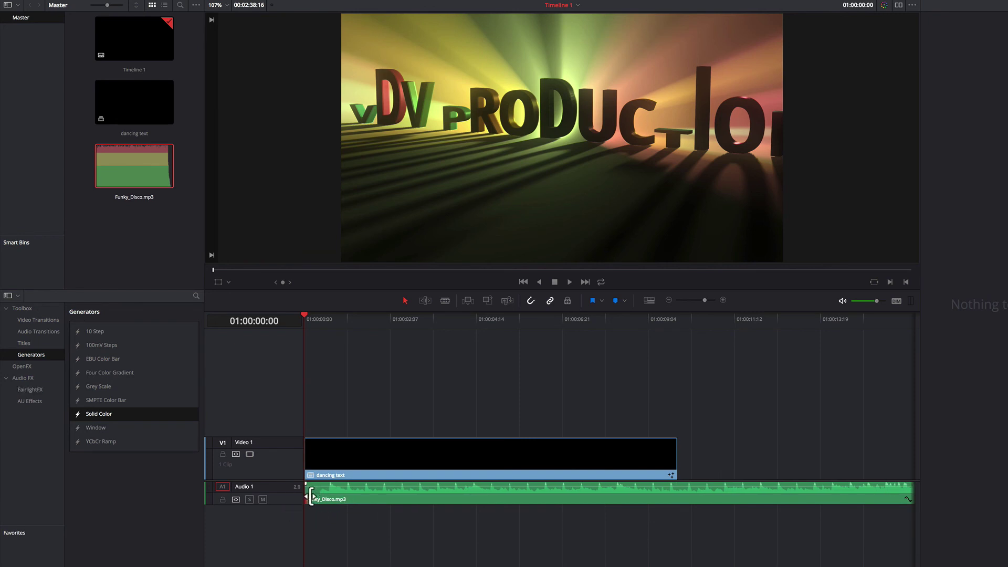
{"action": "left_click_drag", "start_coordinate": [317, 496], "coordinate": [351, 496]}
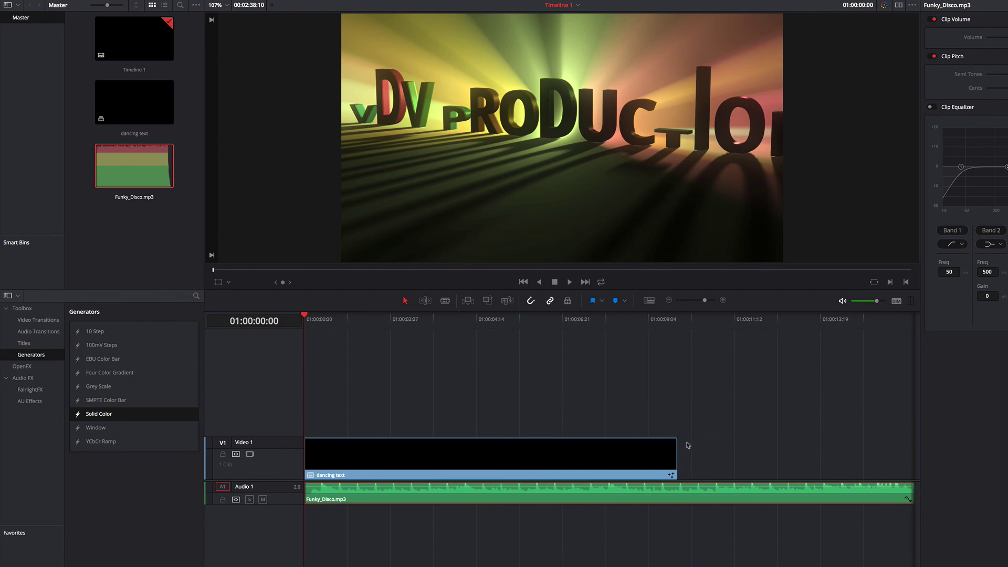
- Split Funky_Disco.mp3 at the end of the dancing text clip, delete the excess audio and play the timeline from the start
{"action": "left_click", "coordinate": [447, 301]}
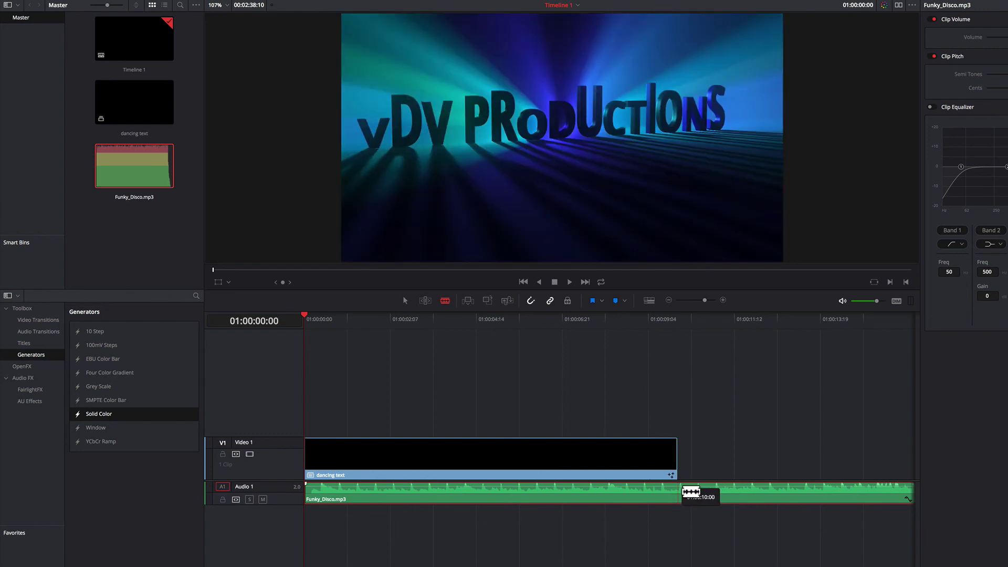
{"action": "left_click", "coordinate": [688, 492]}
{"action": "key", "text": "a"}
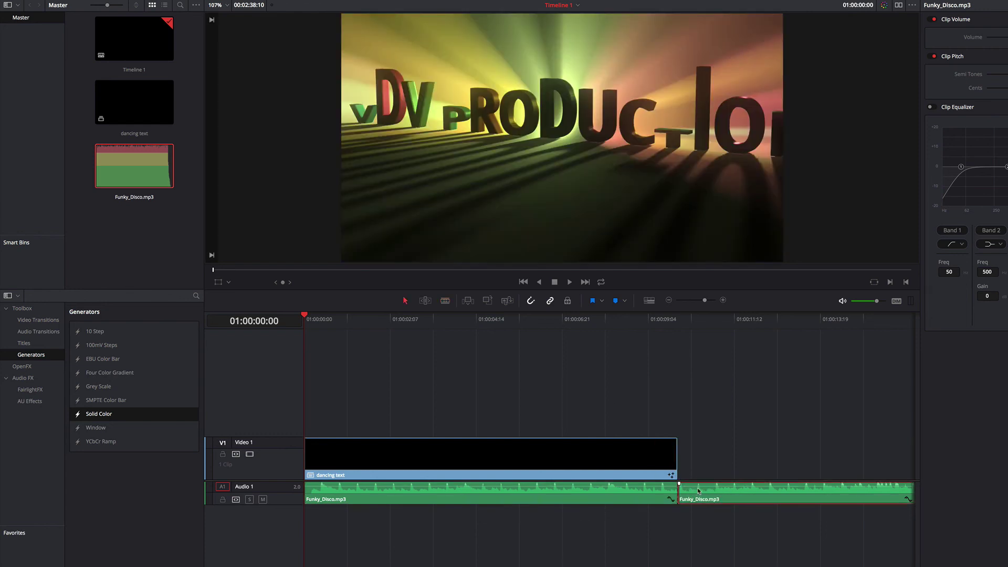
{"action": "key", "text": "Delete"}
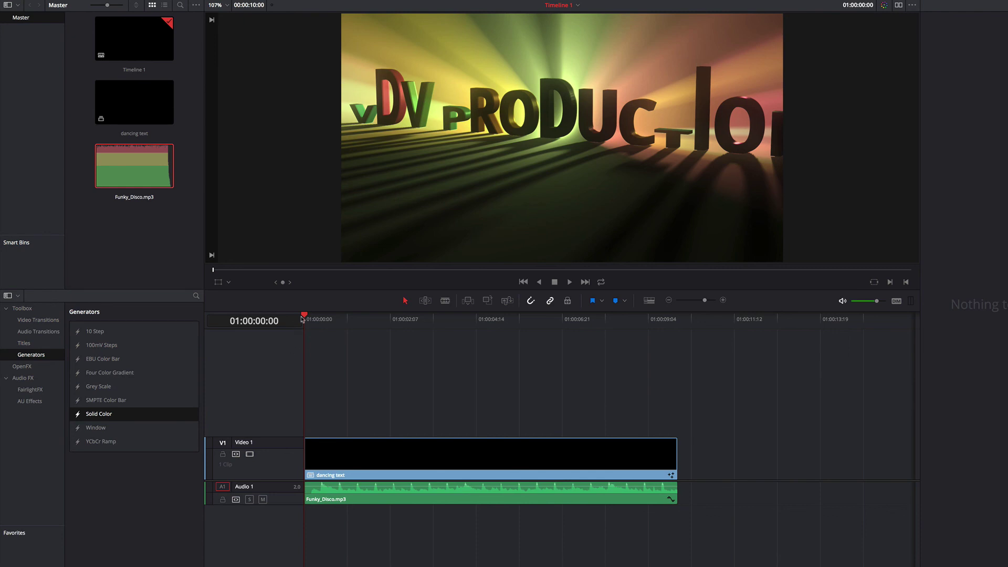
{"action": "key", "text": "space"}
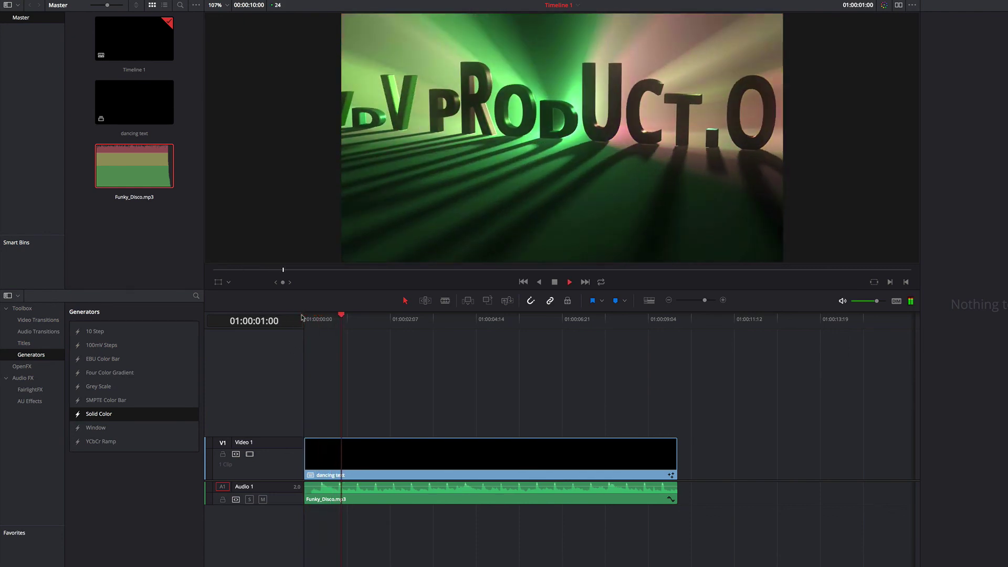